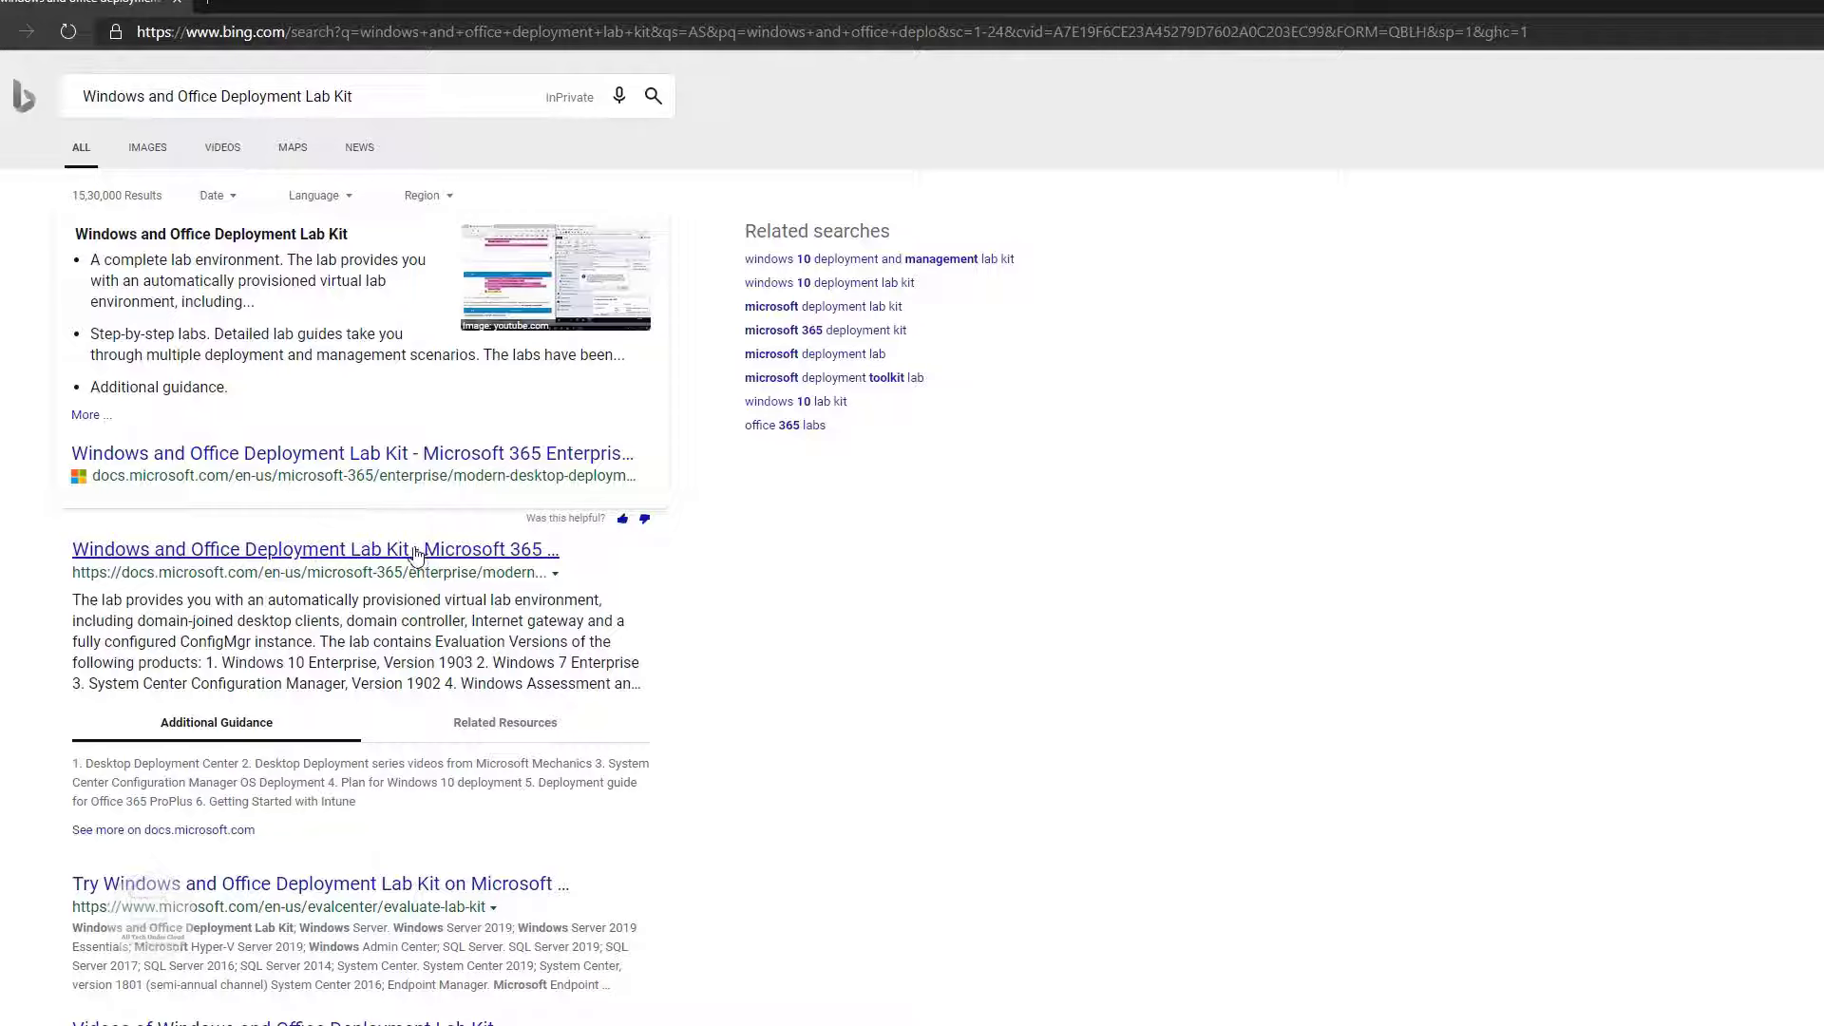
# - Open the Windows and Office deployment lab kit documentation from the search results and follow its download link
pyautogui.click(416, 556)
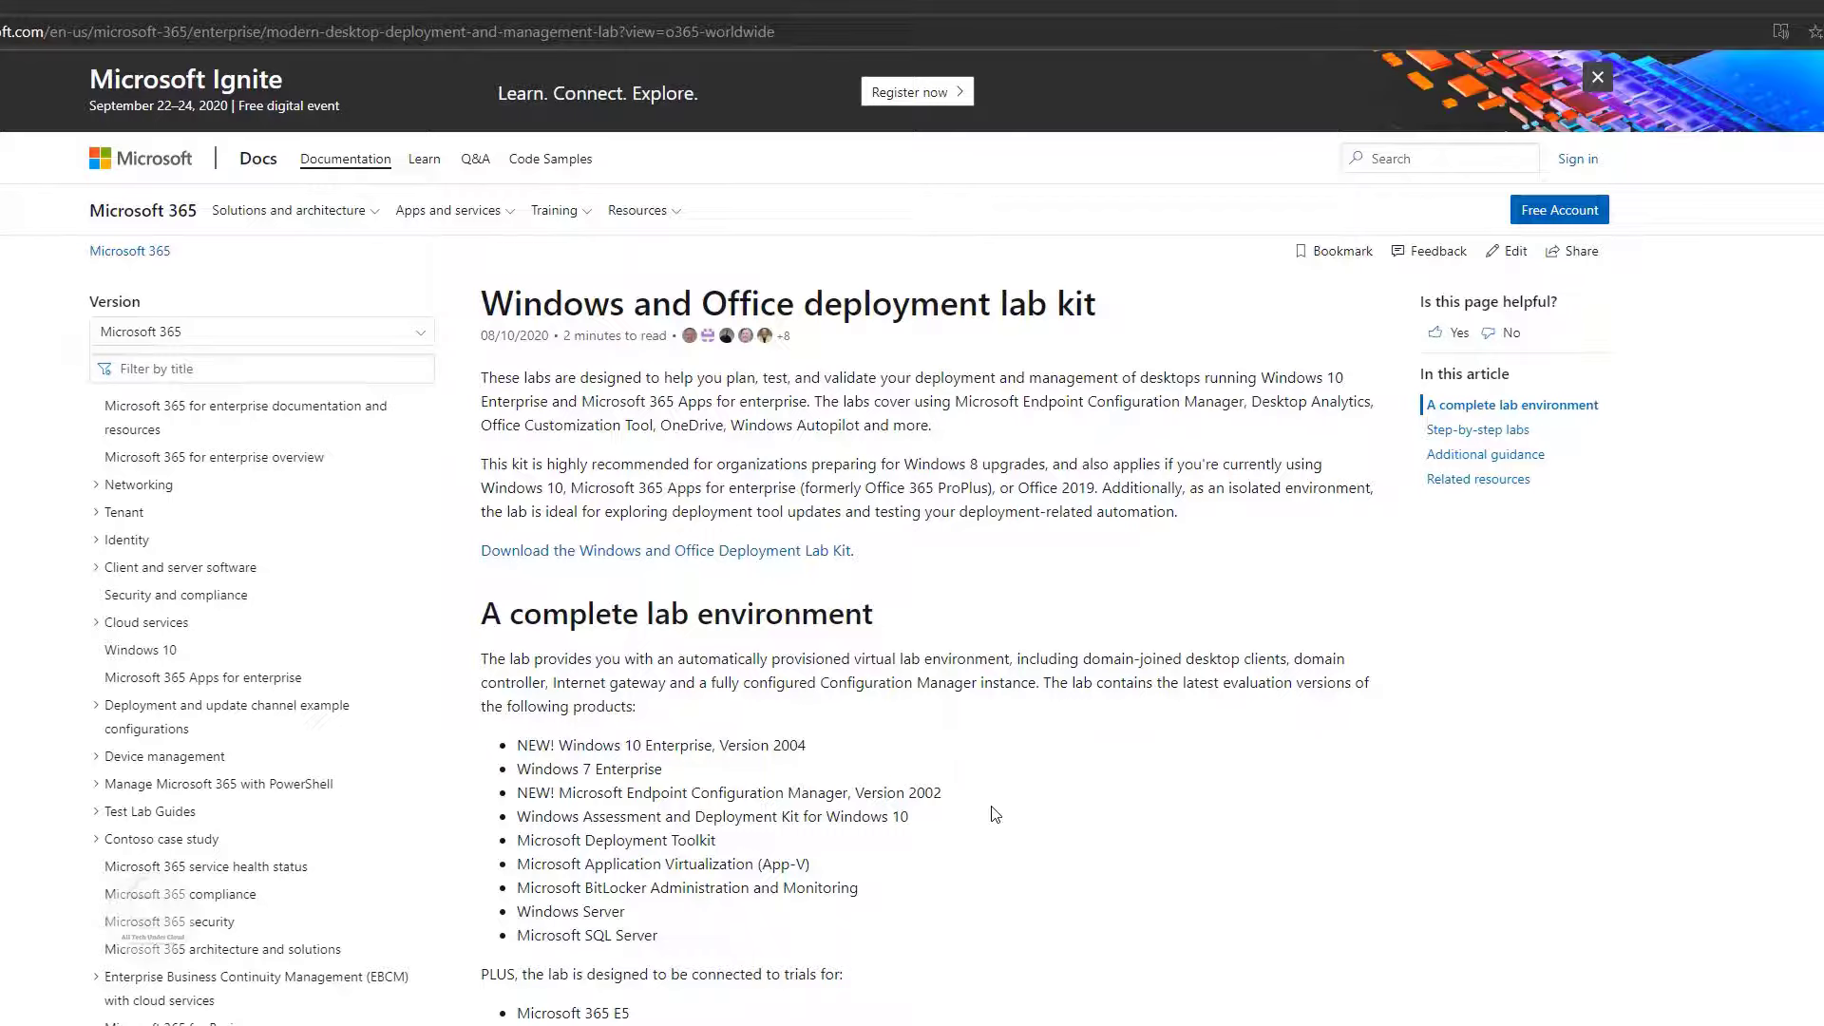
pyautogui.scroll(-12, 995, 814)
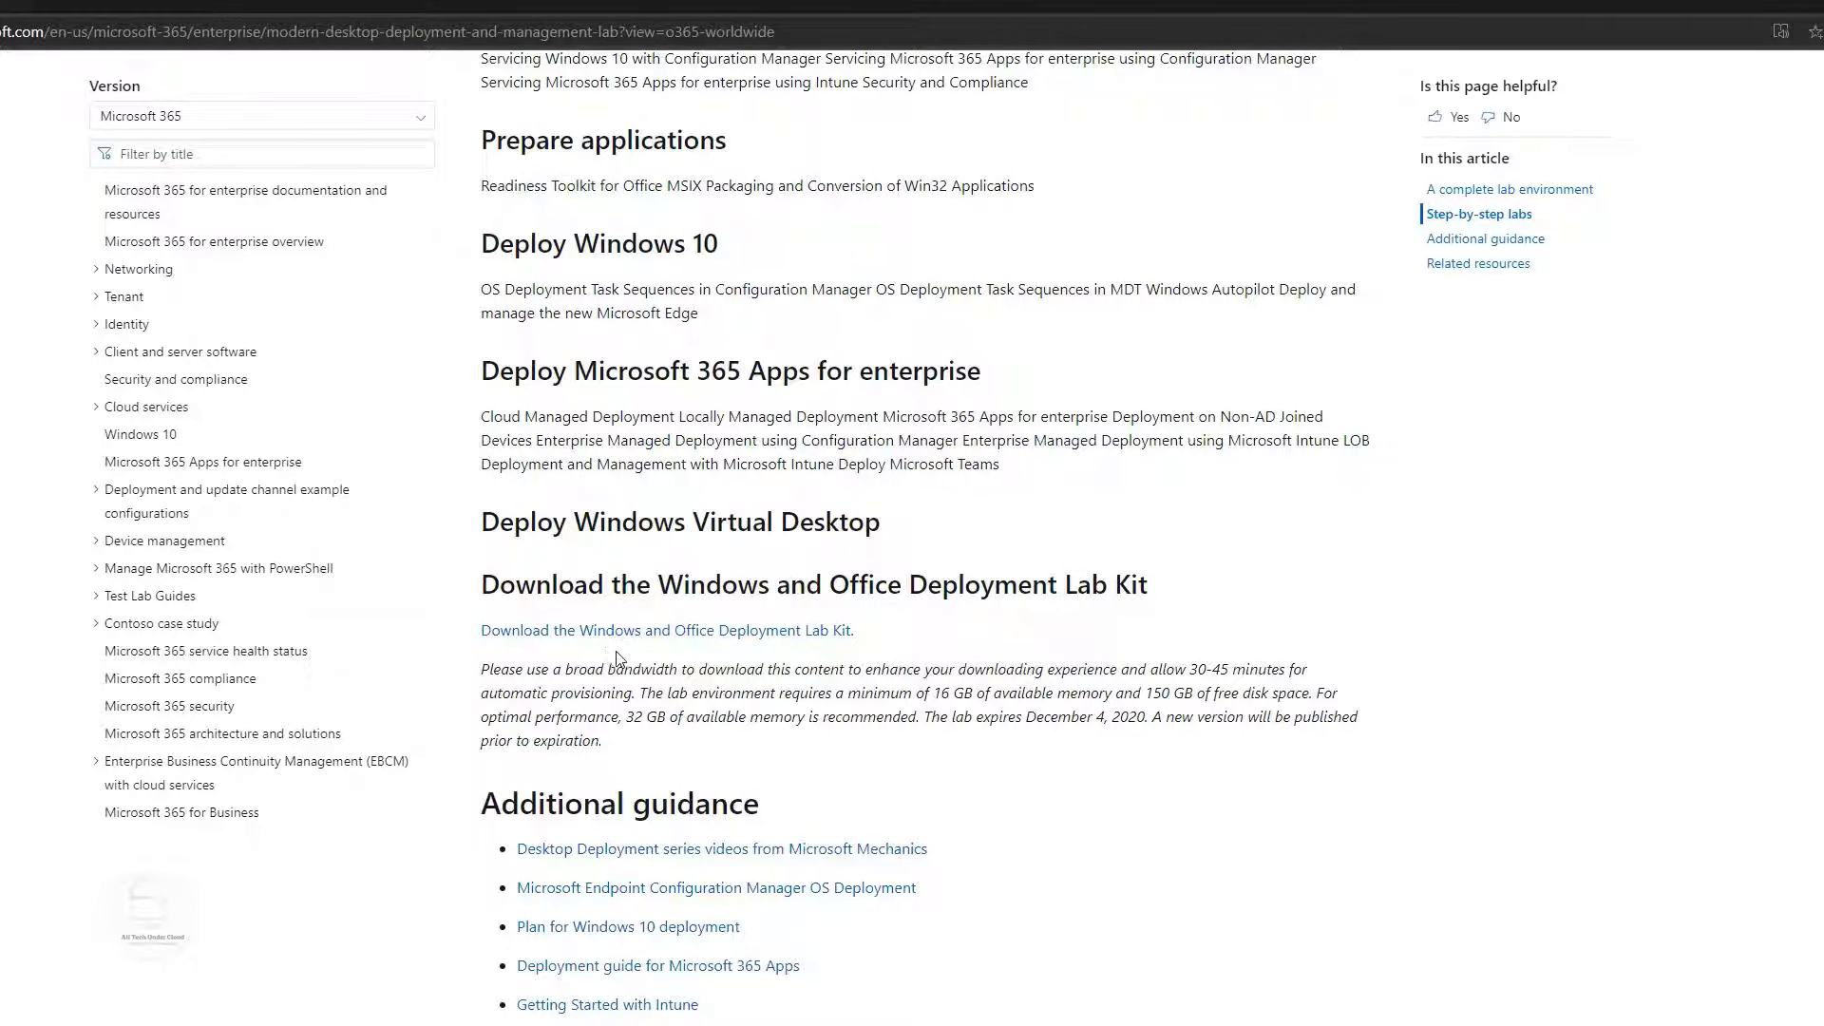
pyautogui.click(738, 633)
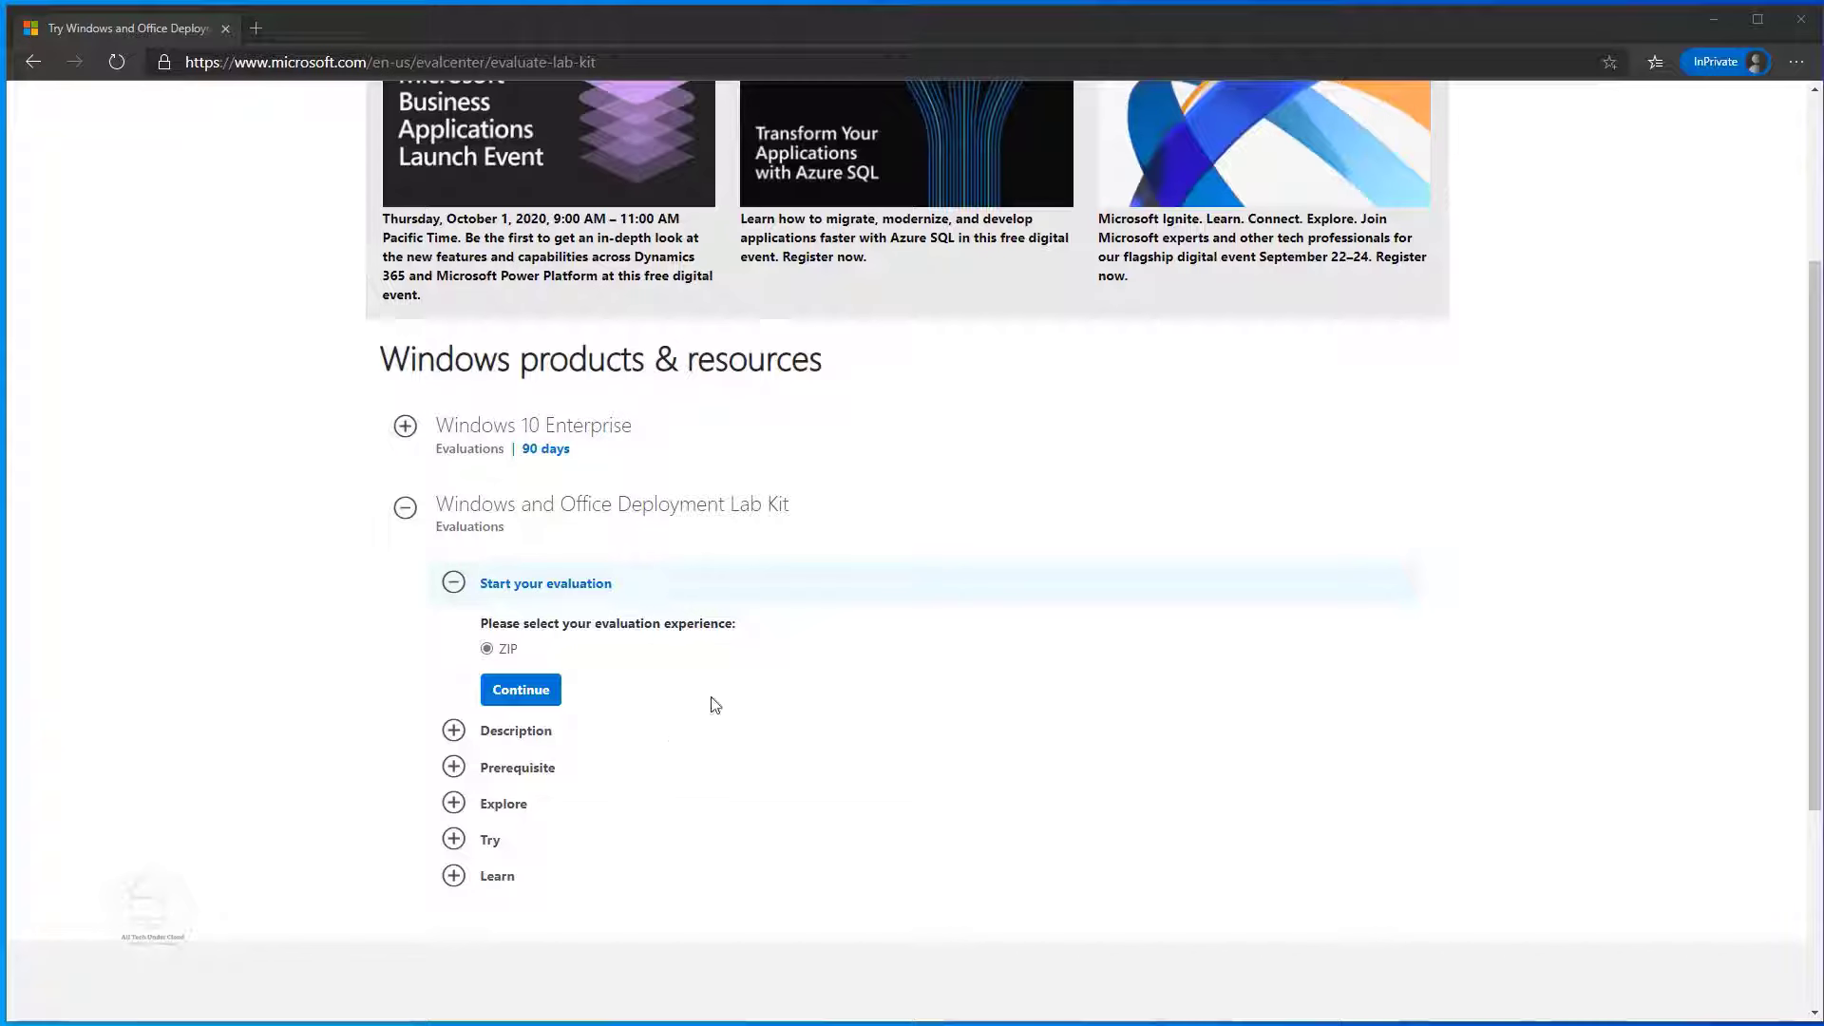
# - Register for the ZIP evaluation with the requested personal and company details, country India, and allow the site to download multiple files
pyautogui.click(520, 690)
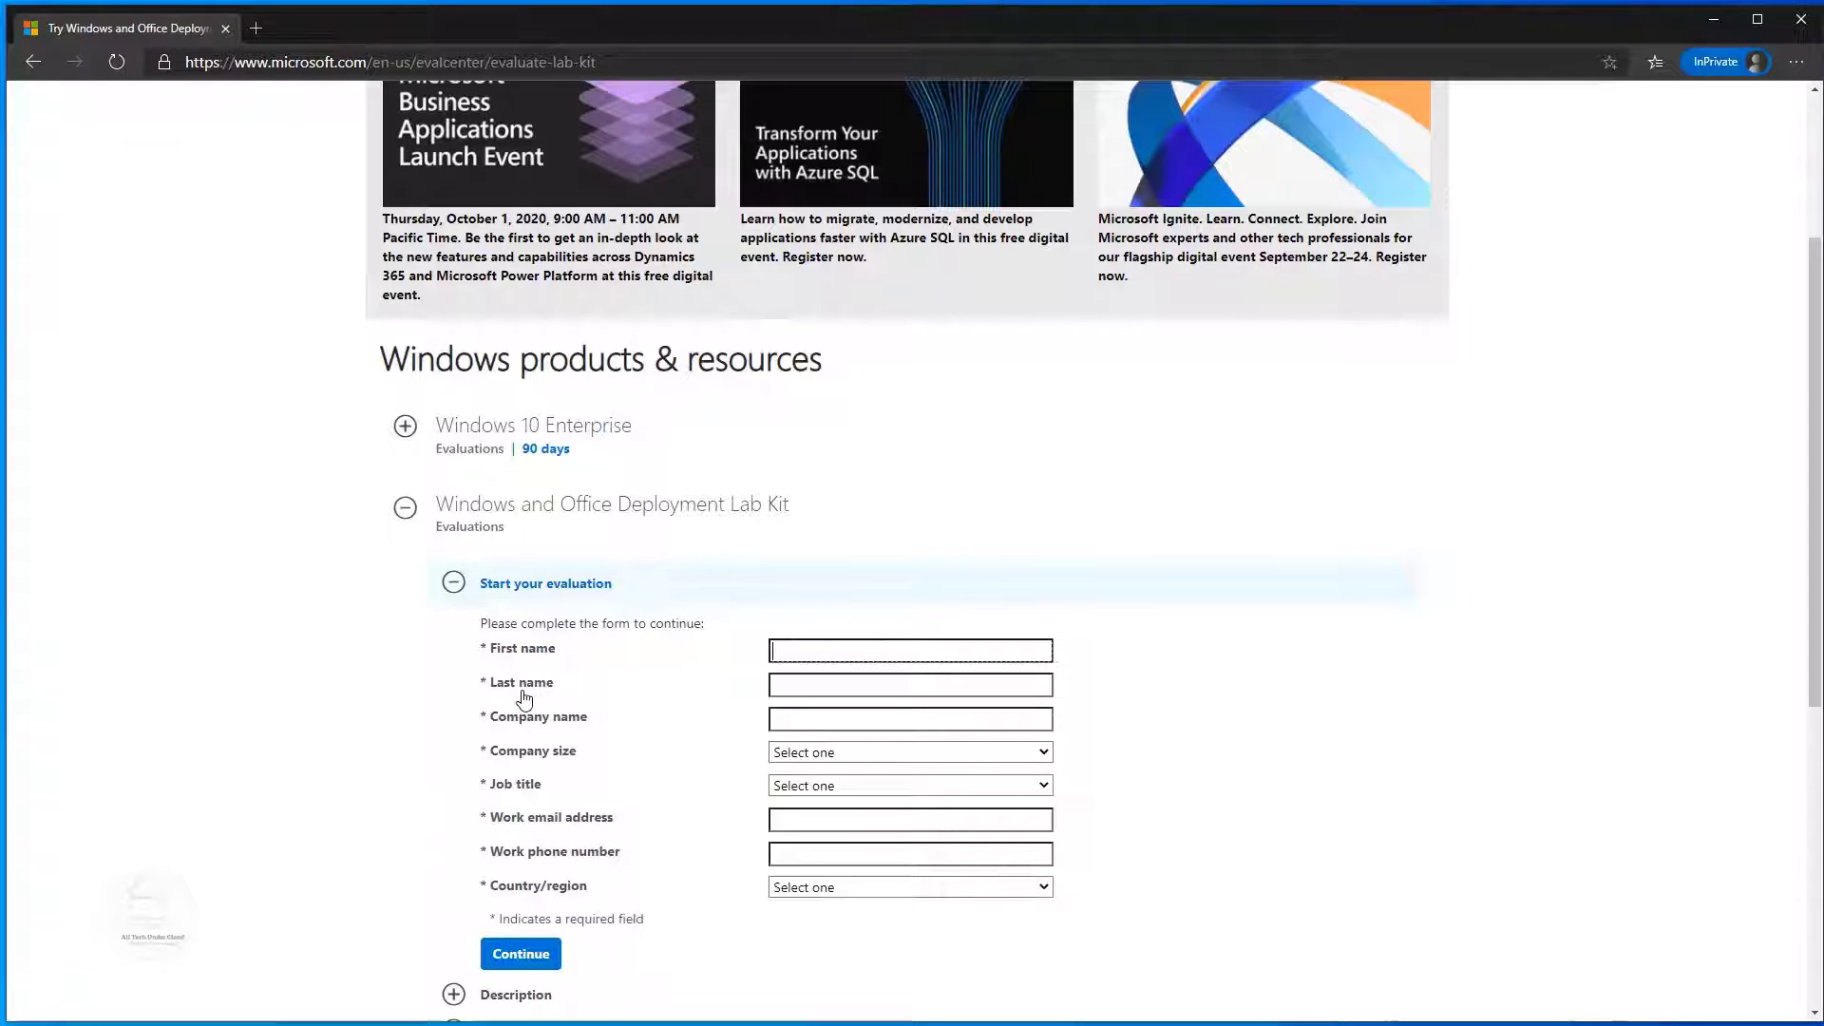
pyautogui.click(802, 659)
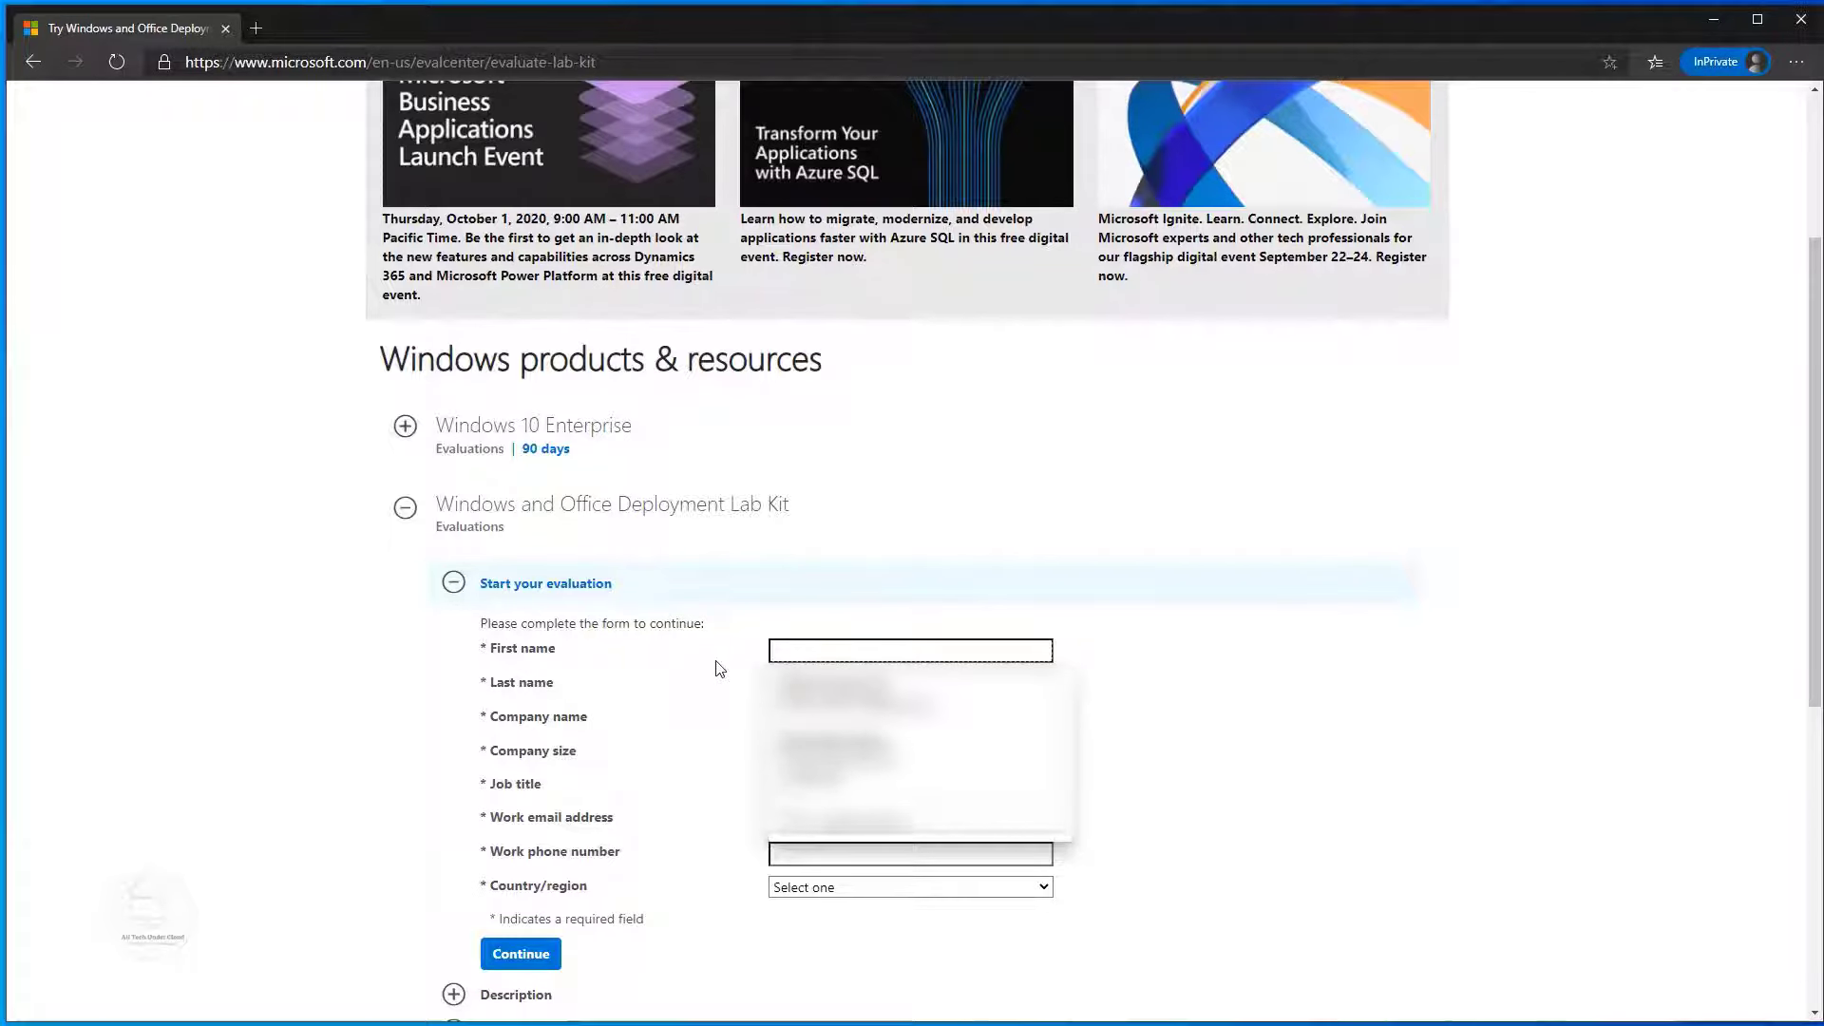
pyautogui.click(1728, 1023)
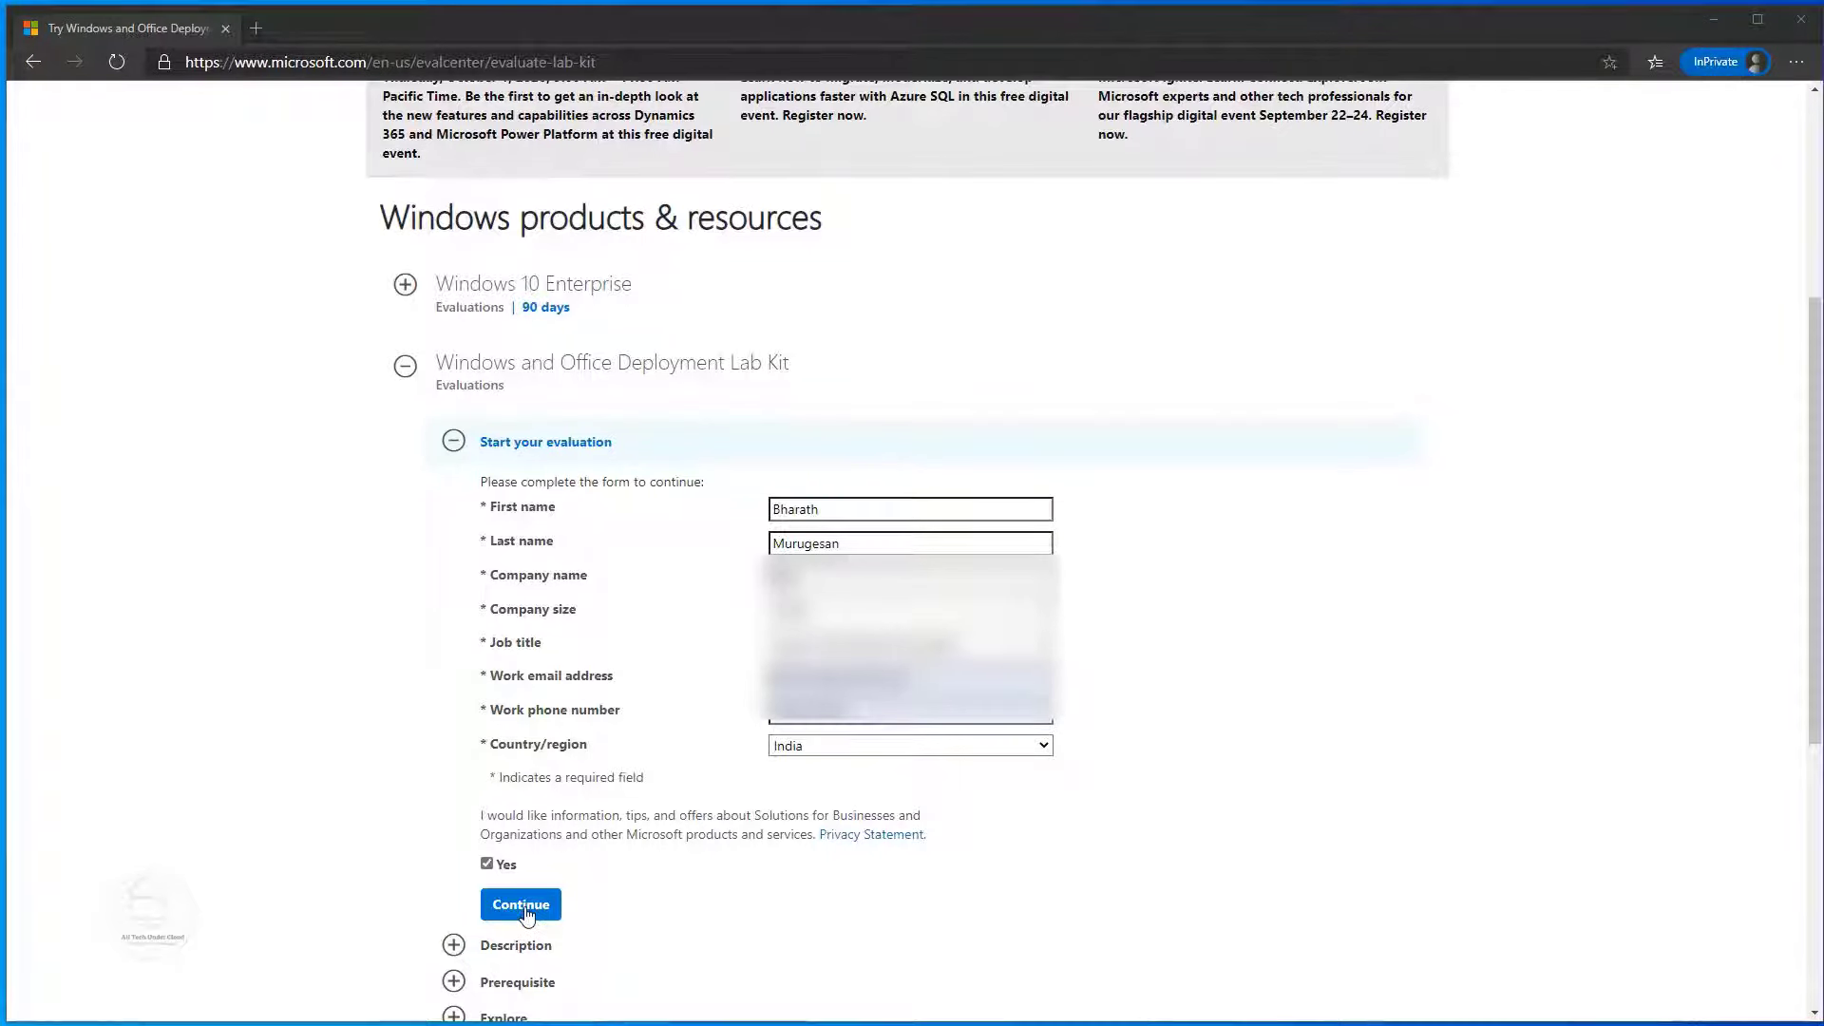
pyautogui.click(525, 909)
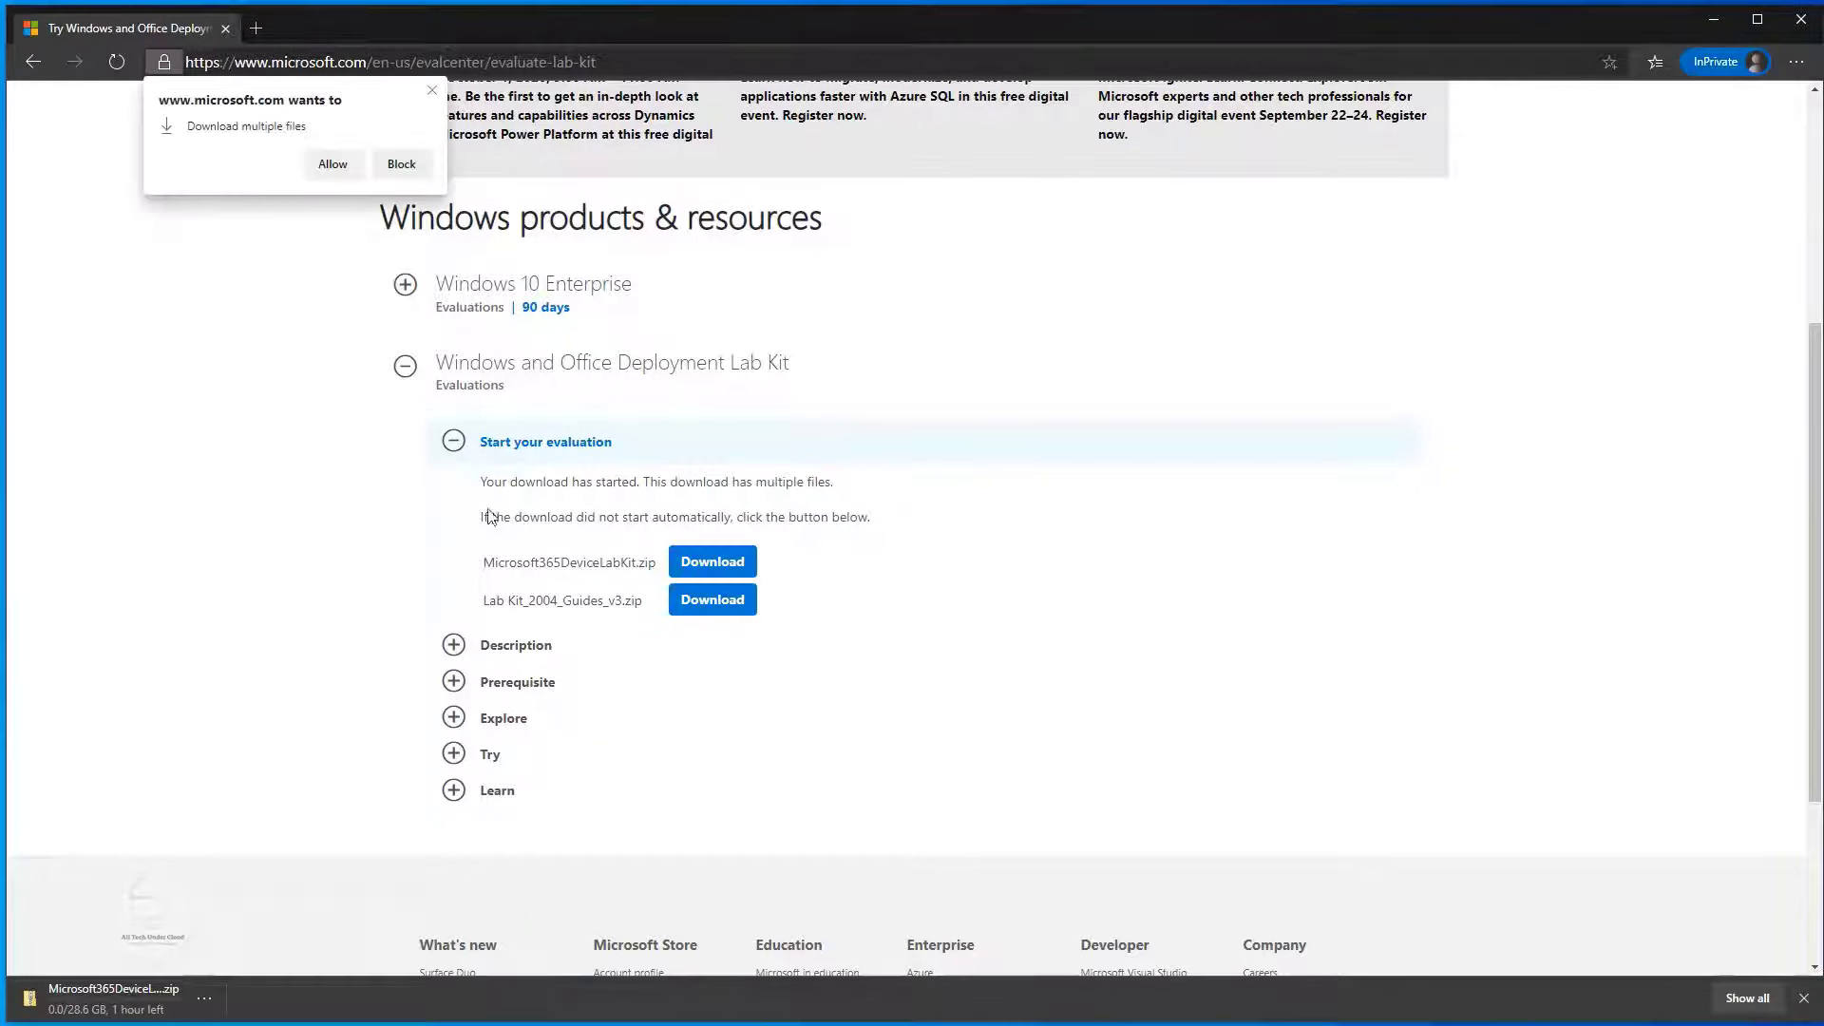
pyautogui.click(326, 167)
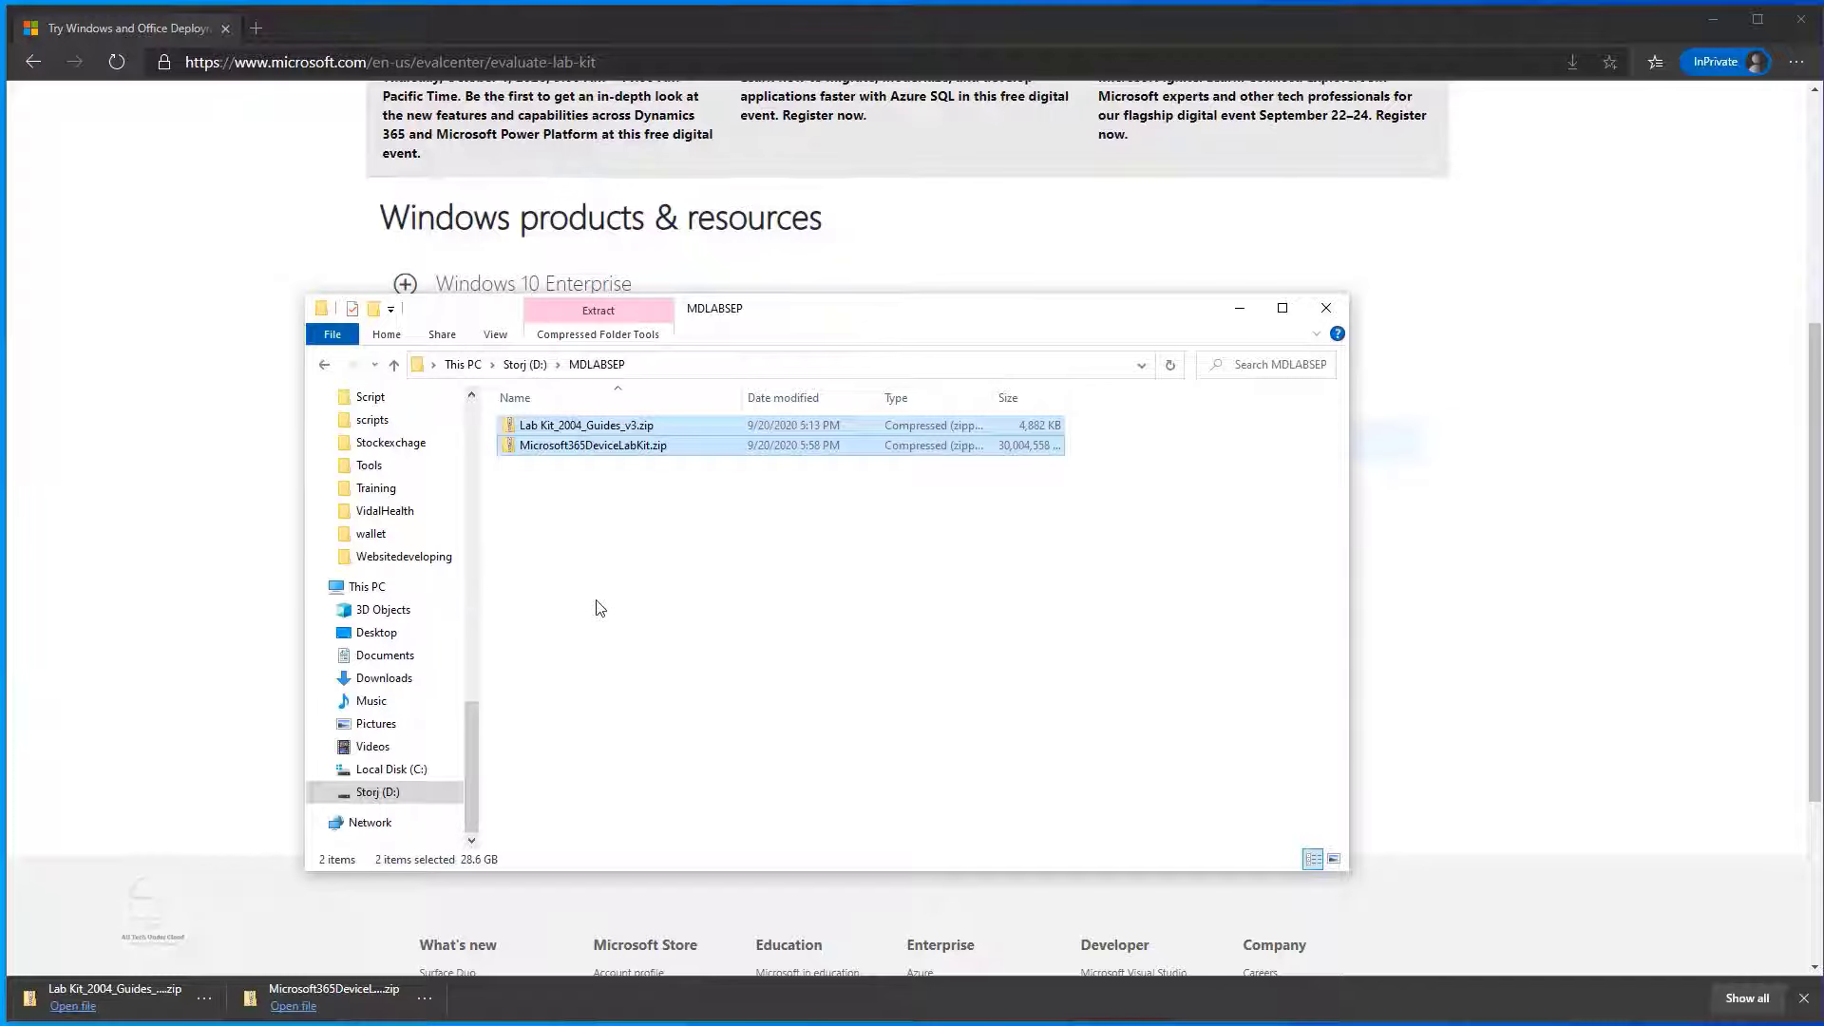
# - Extract Microsoft365DeviceLabKit.zip to D:\MDLABSEP\Microsoft365DeviceLabKit, showing the extracted files when complete
pyautogui.click(601, 450)
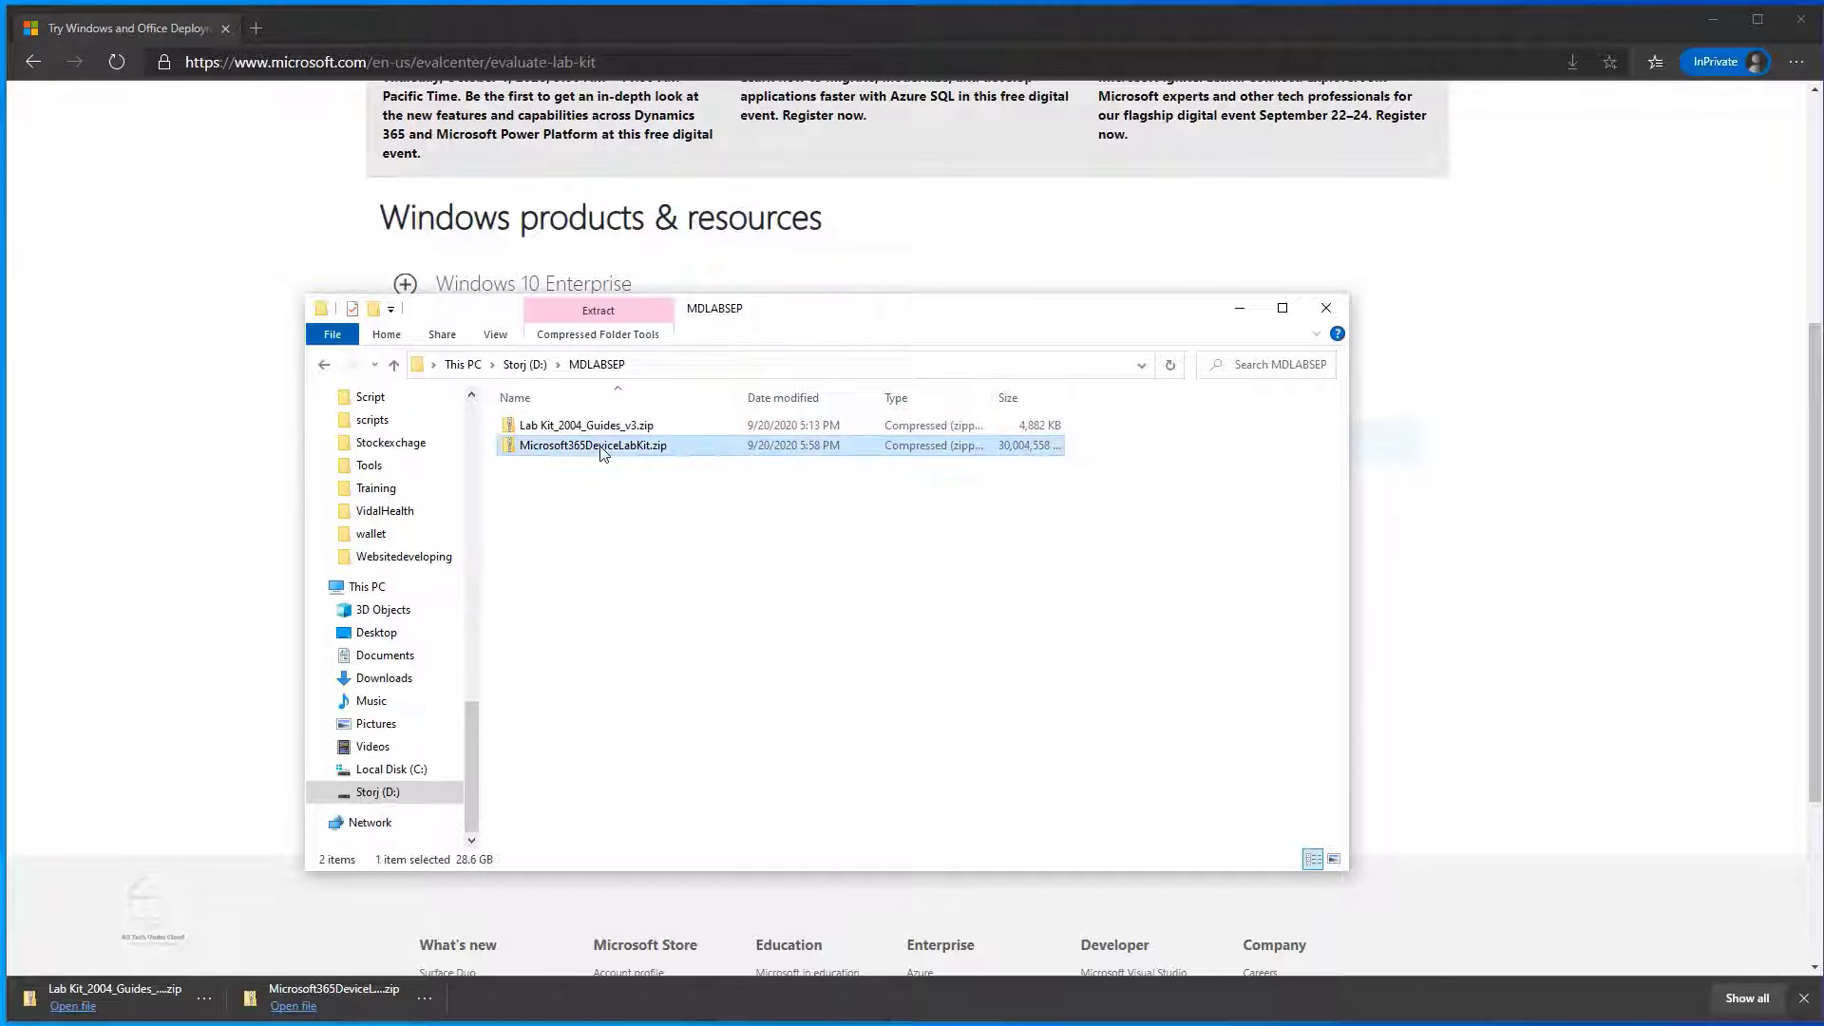
pyautogui.rightClick(601, 453)
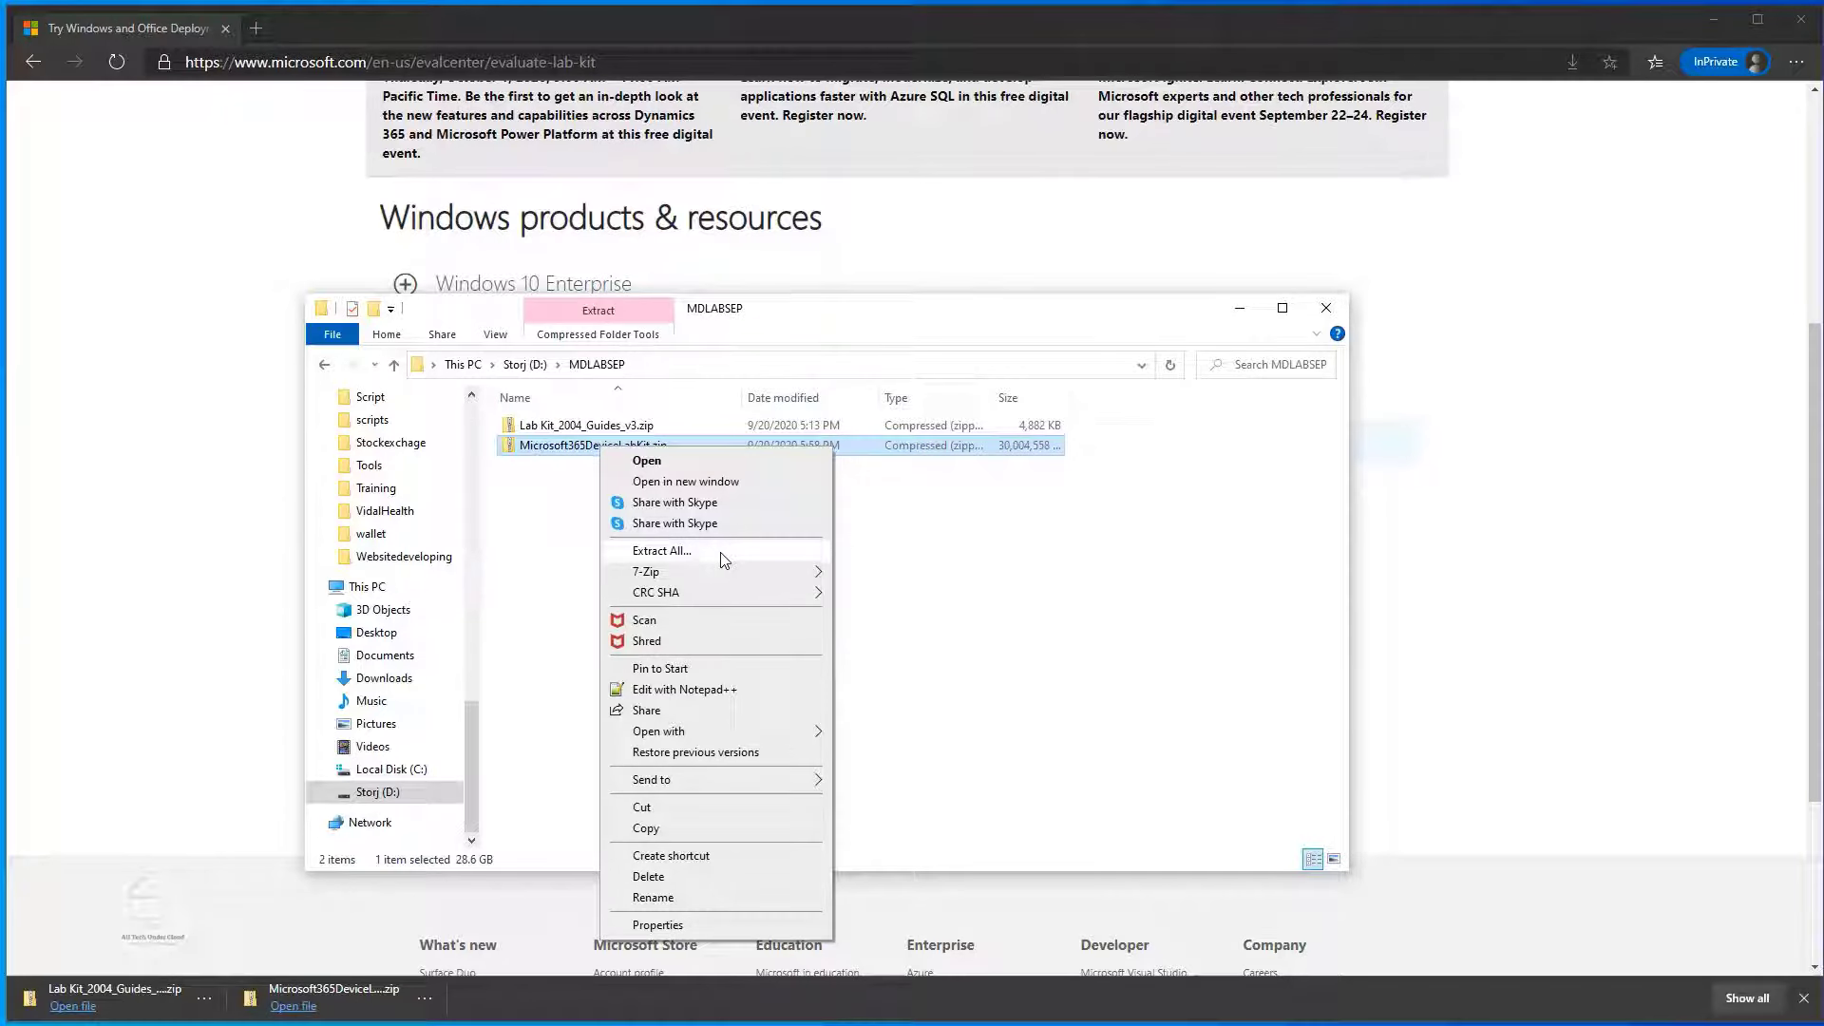
pyautogui.click(721, 553)
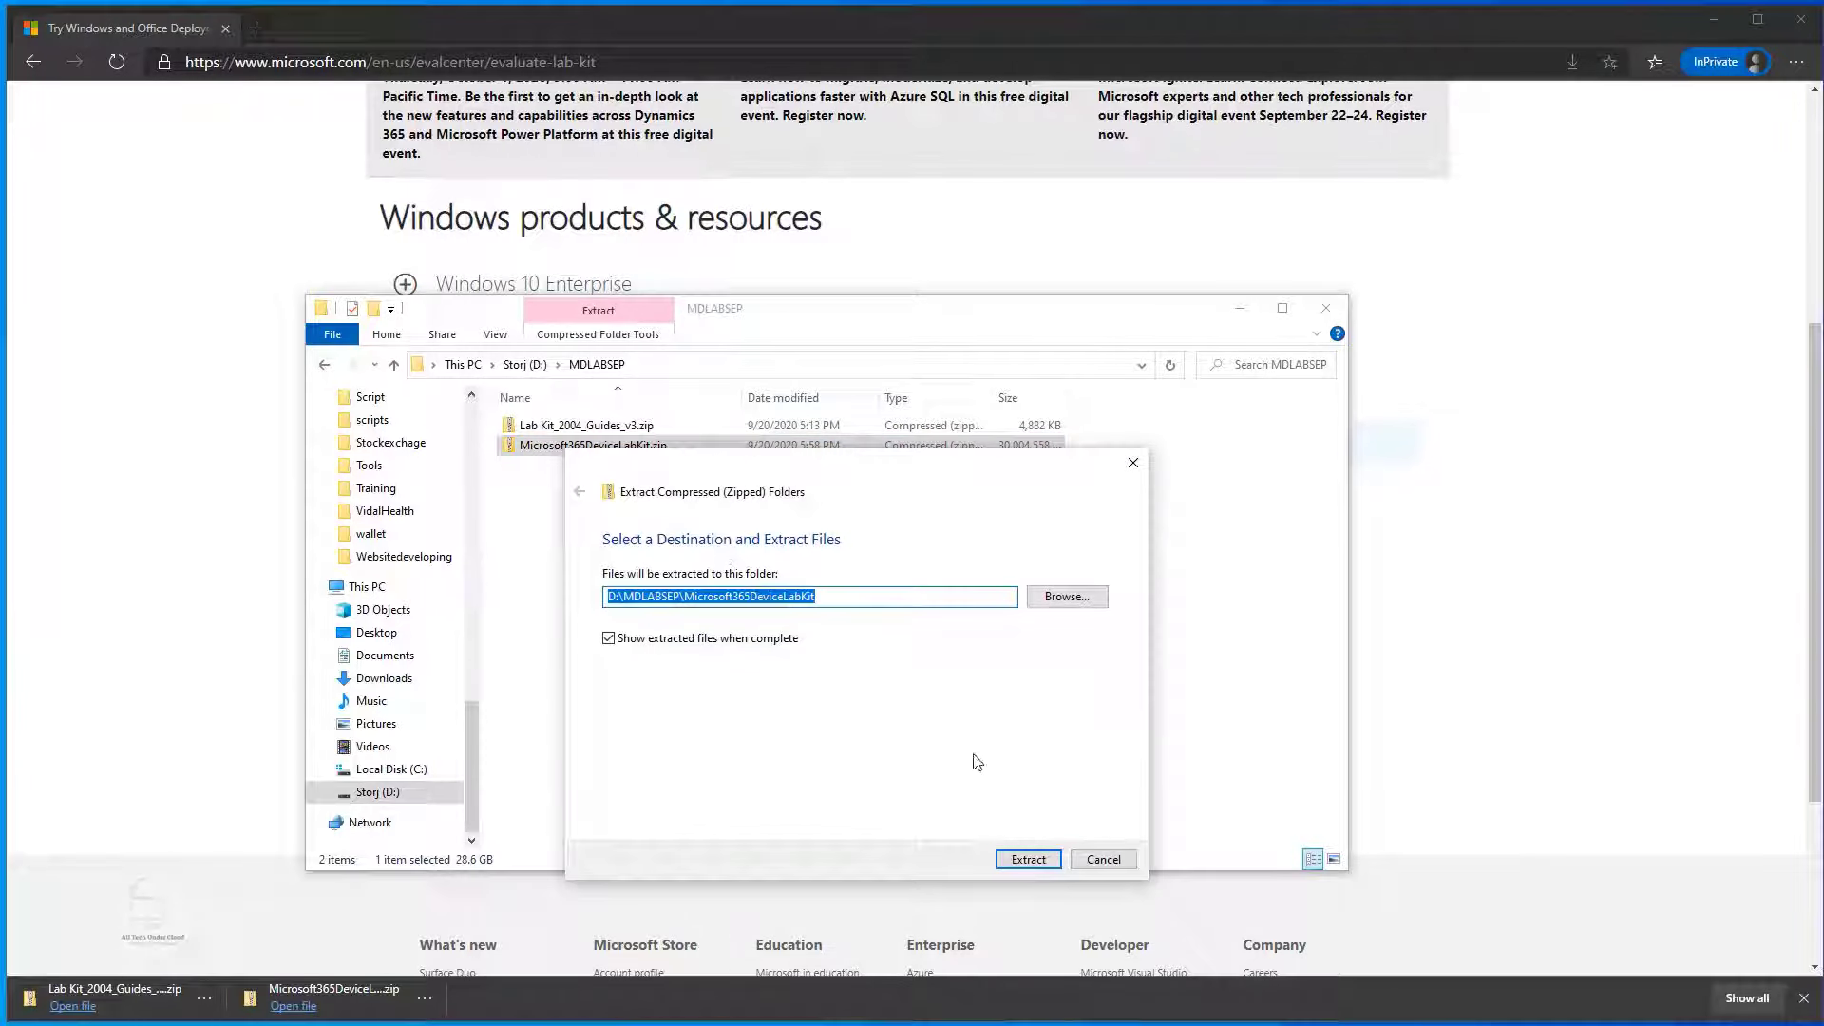
pyautogui.click(1031, 859)
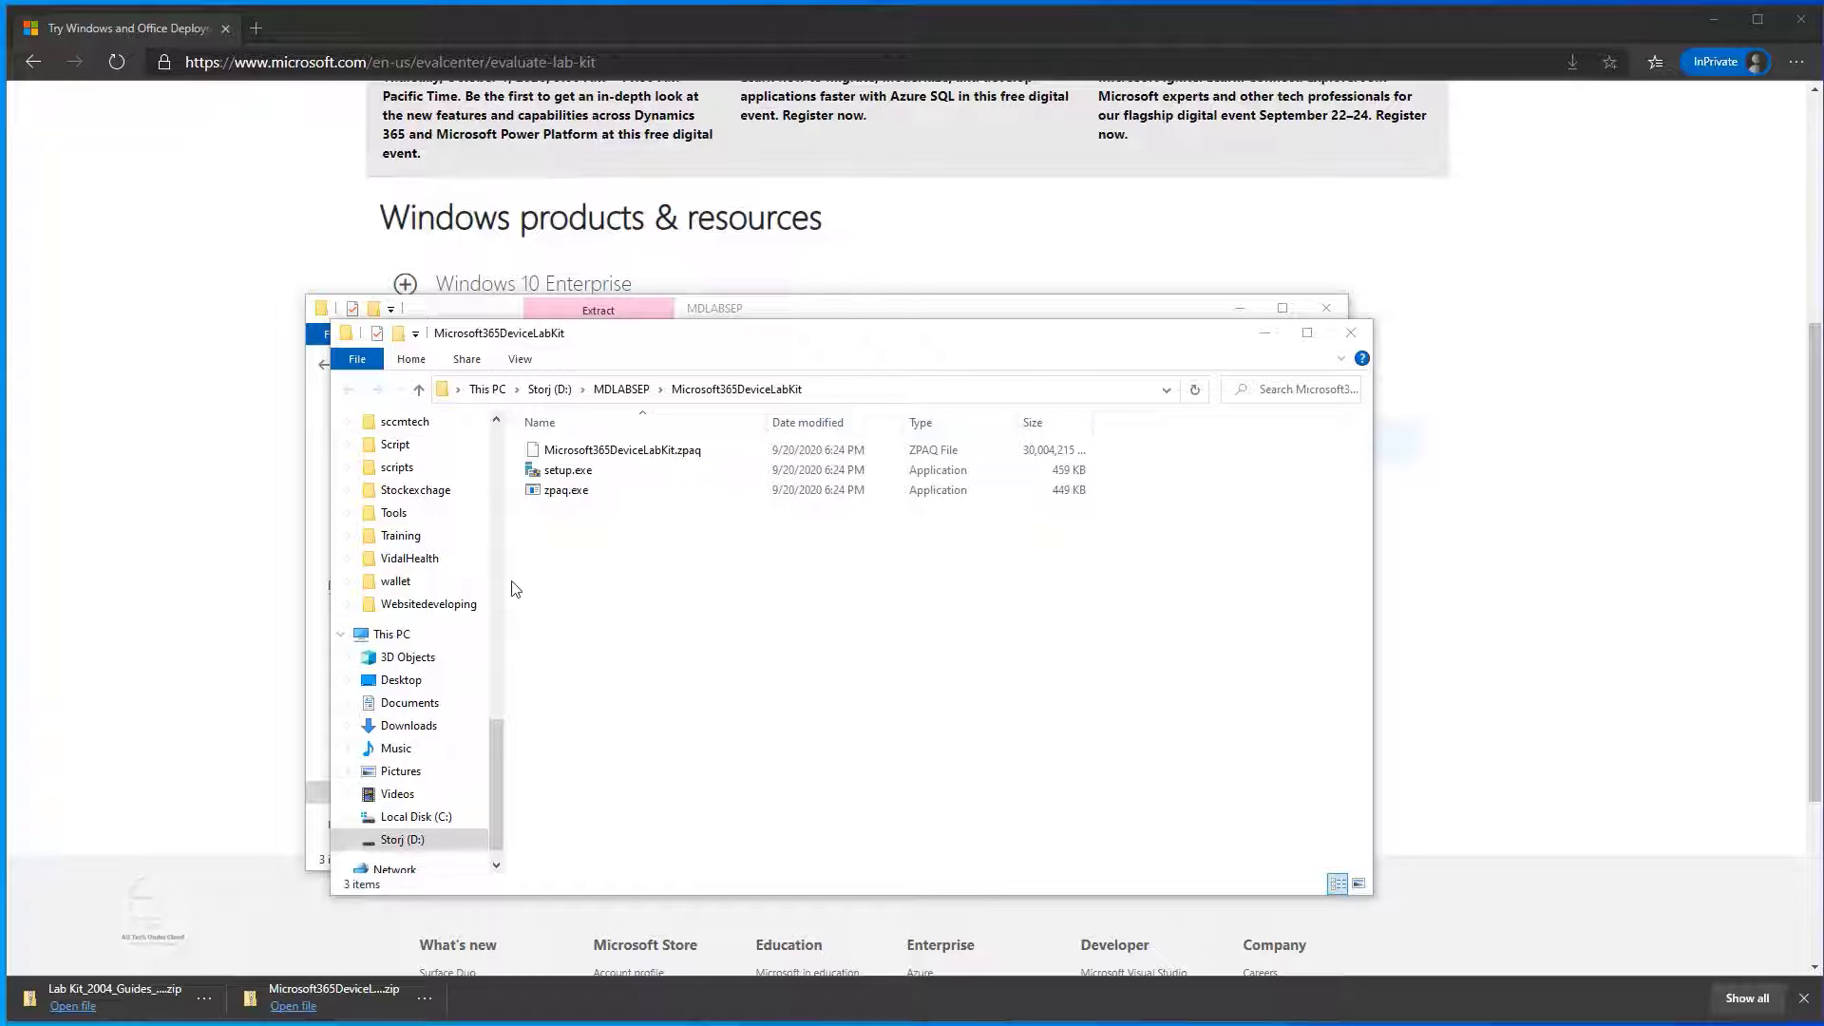
# - Extract Lab Kit_2004_Guides_v3.zip in the MDLABSEP folder with 7-Zip into a subfolder named Lab Kit_2004_Guides_v3
pyautogui.click(636, 394)
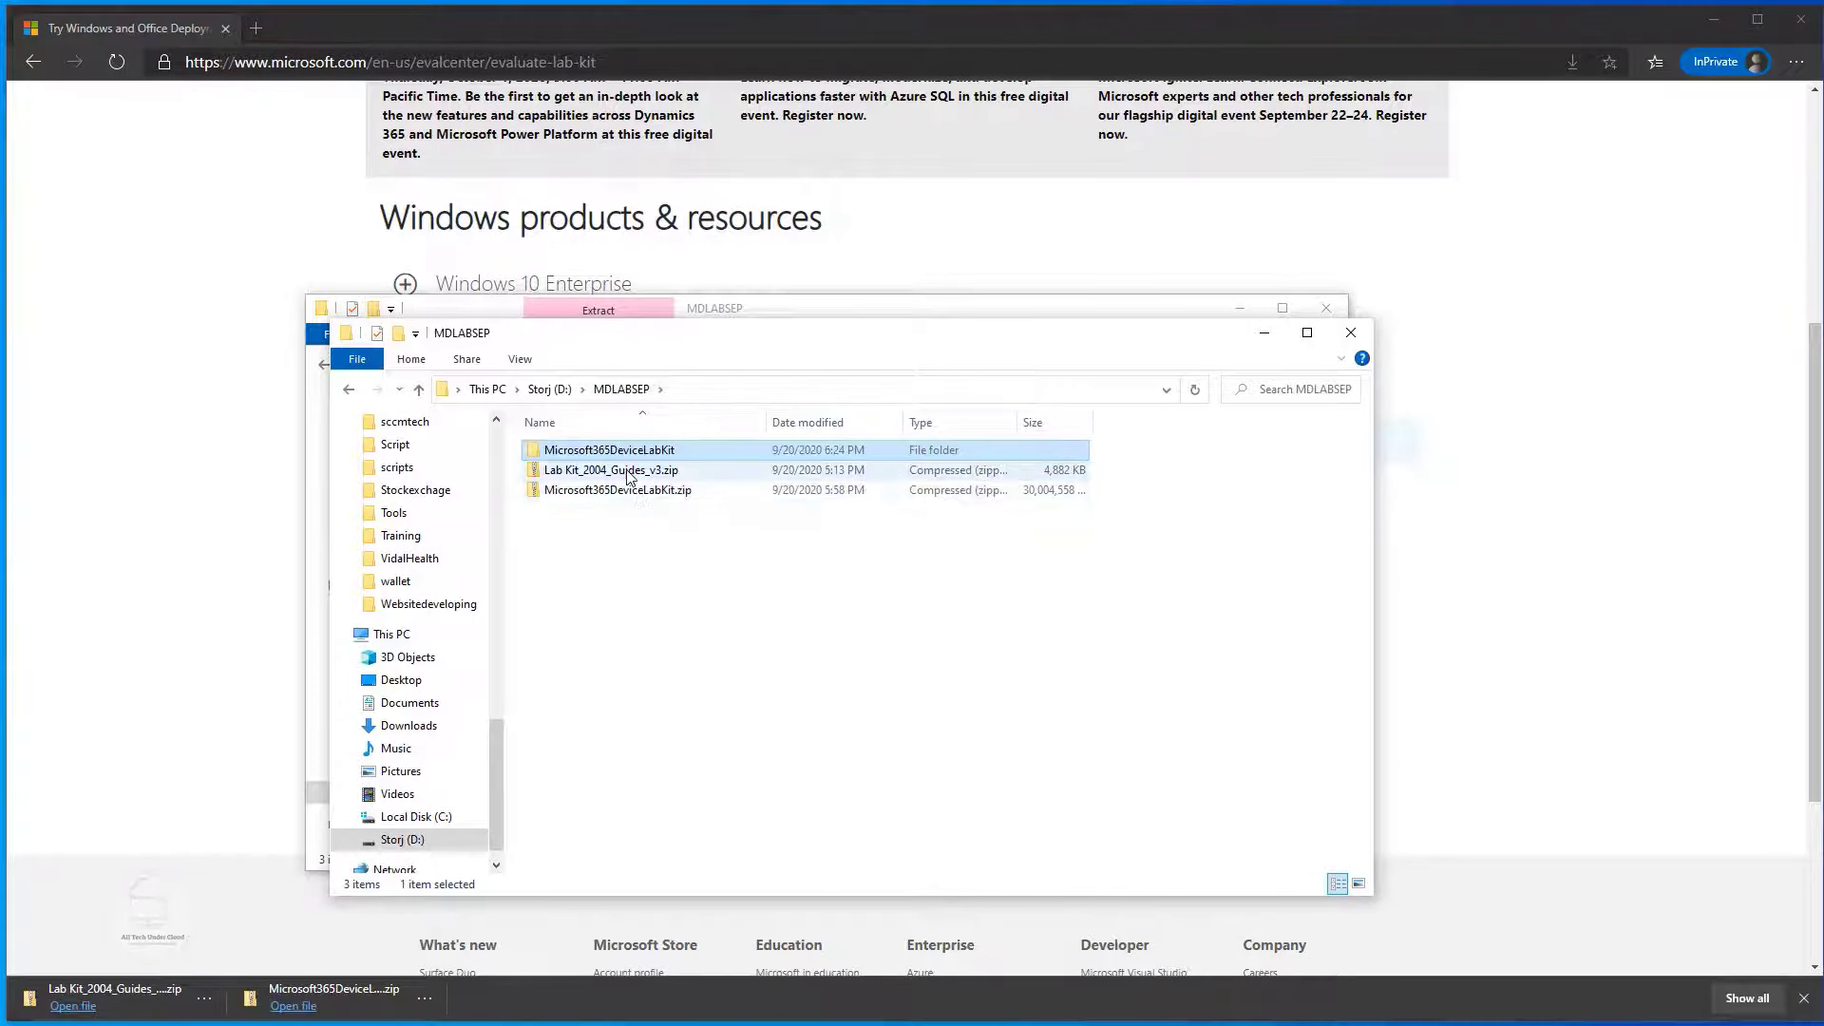
pyautogui.rightClick(627, 475)
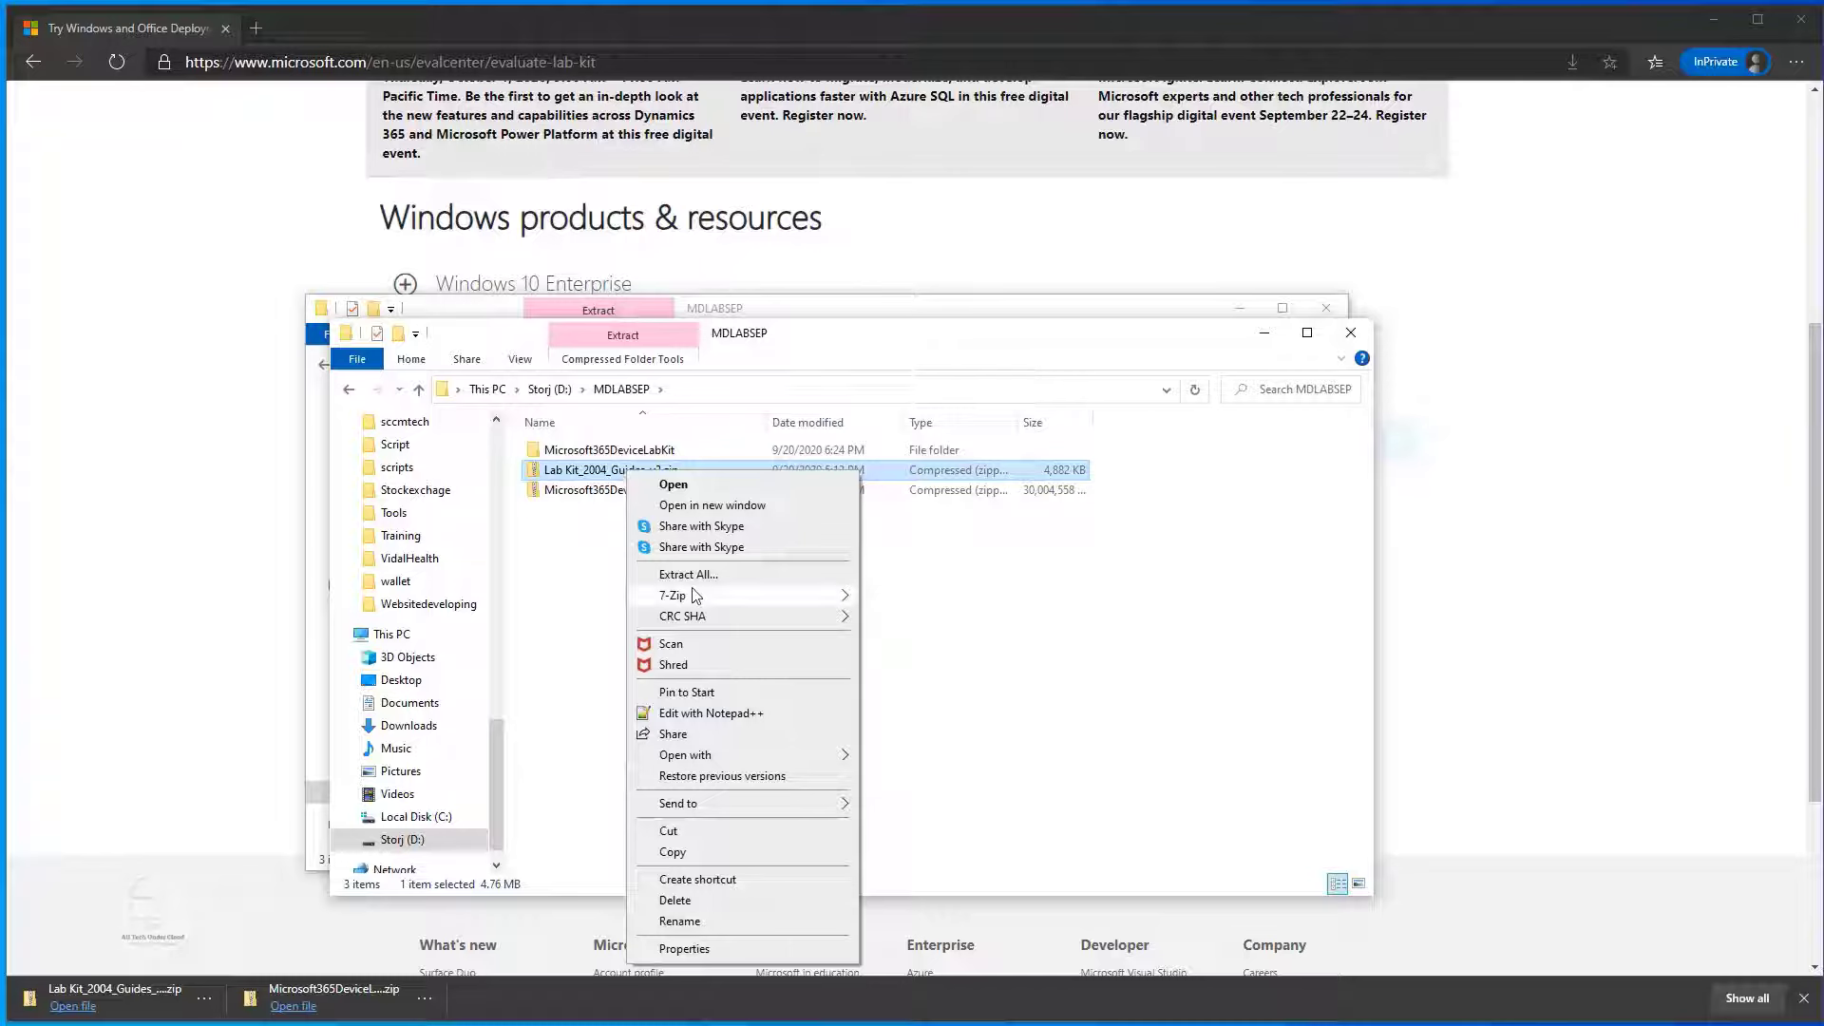
pyautogui.moveTo(720, 598)
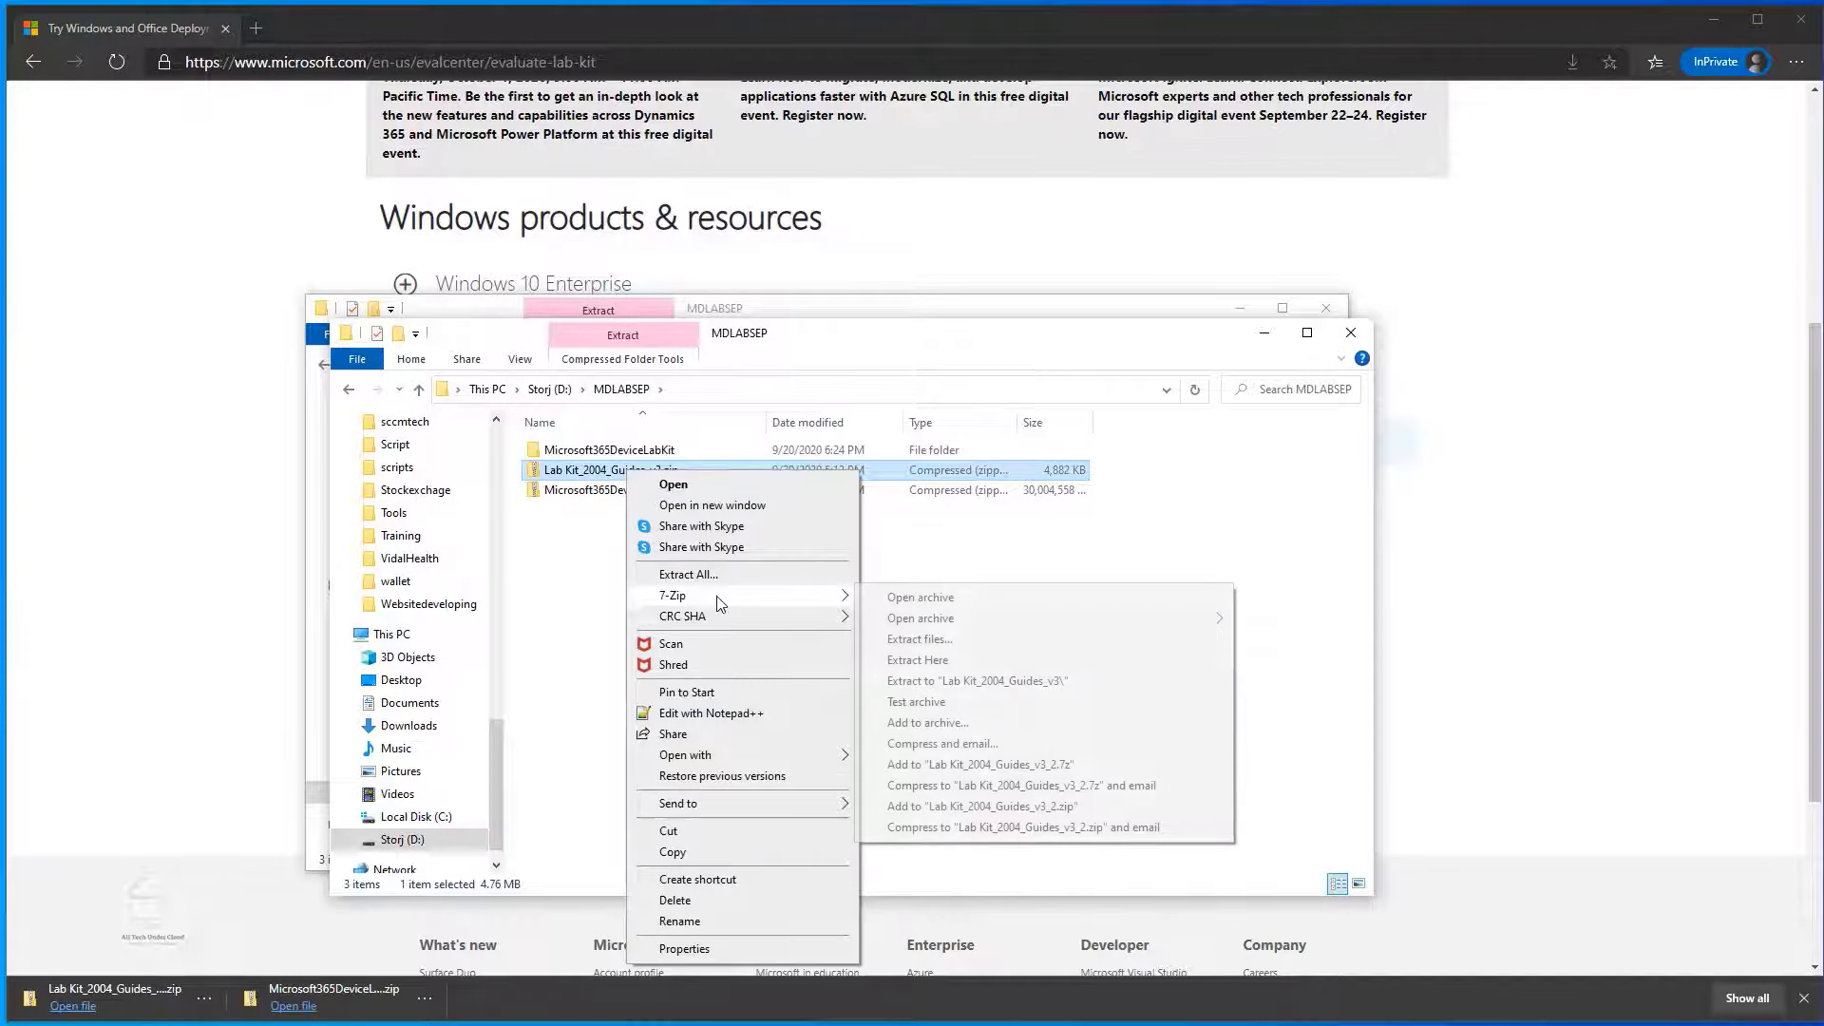
pyautogui.click(1048, 684)
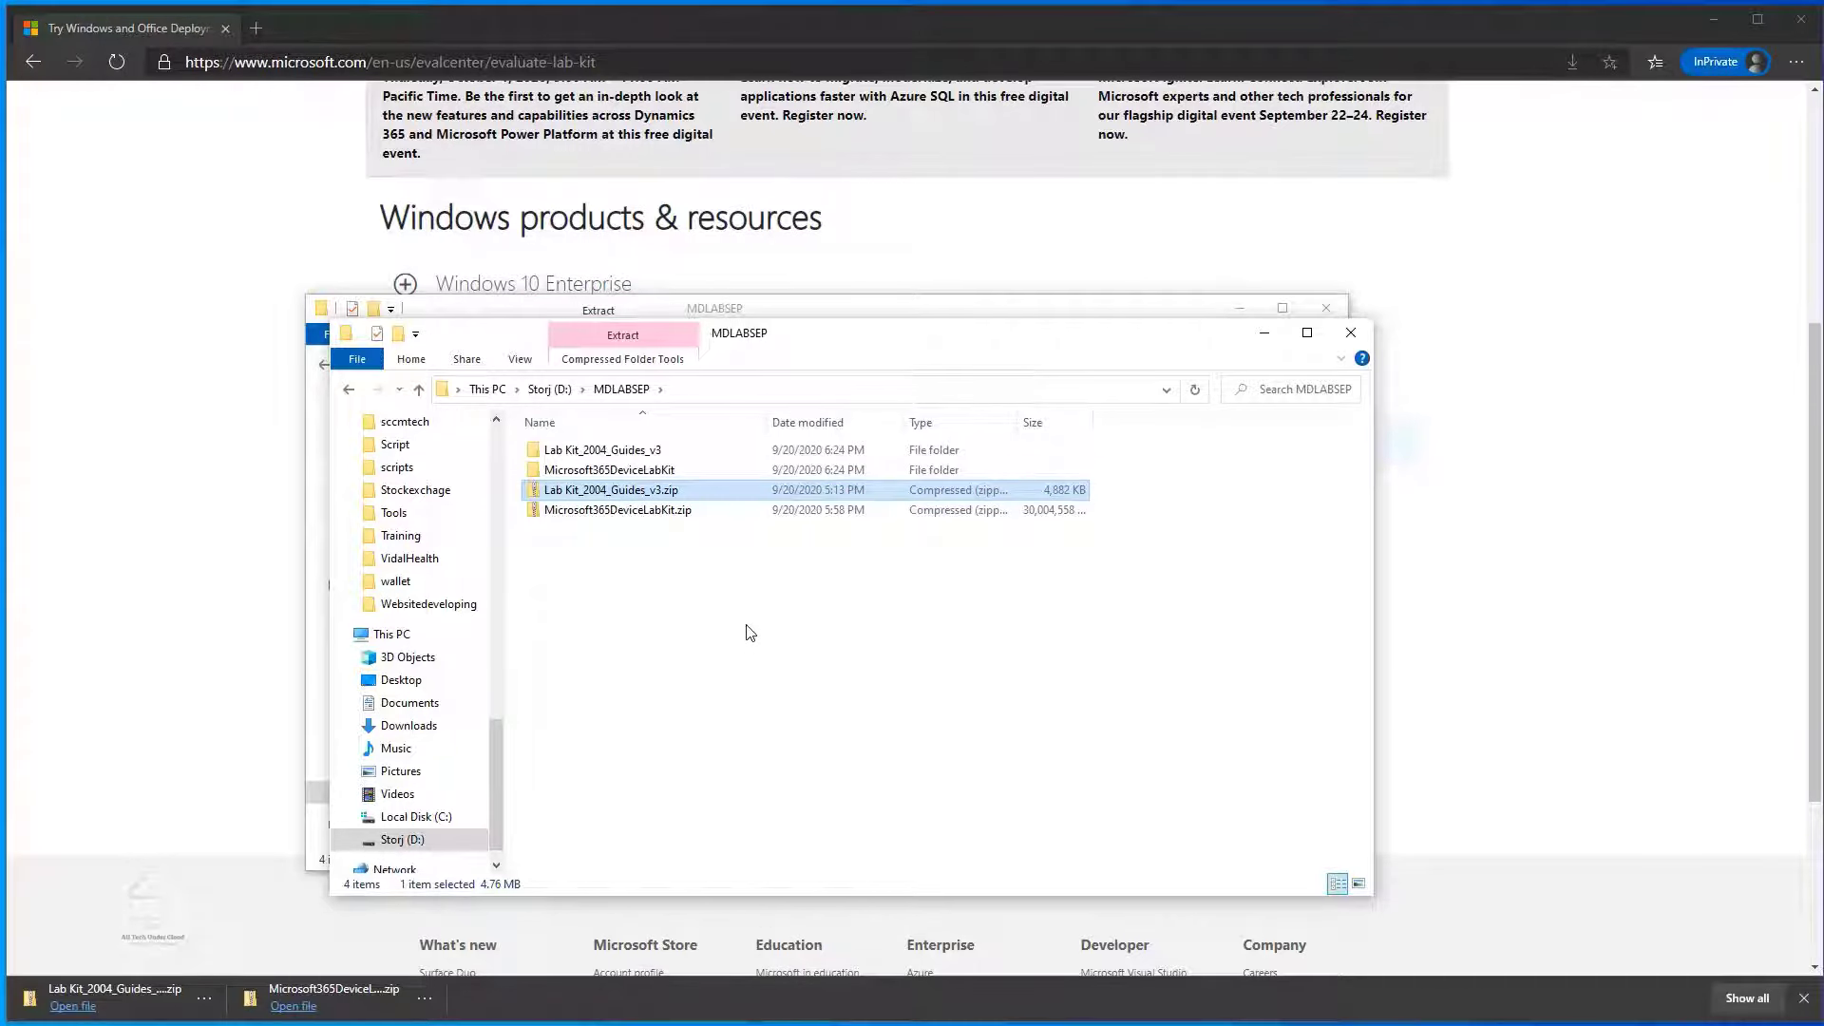
# - Open Lab Kit_2004_set_up_guide_v3.docx from the extracted guides folder and review its introduction and Hyper-V host requirements
pyautogui.doubleClick(701, 451)
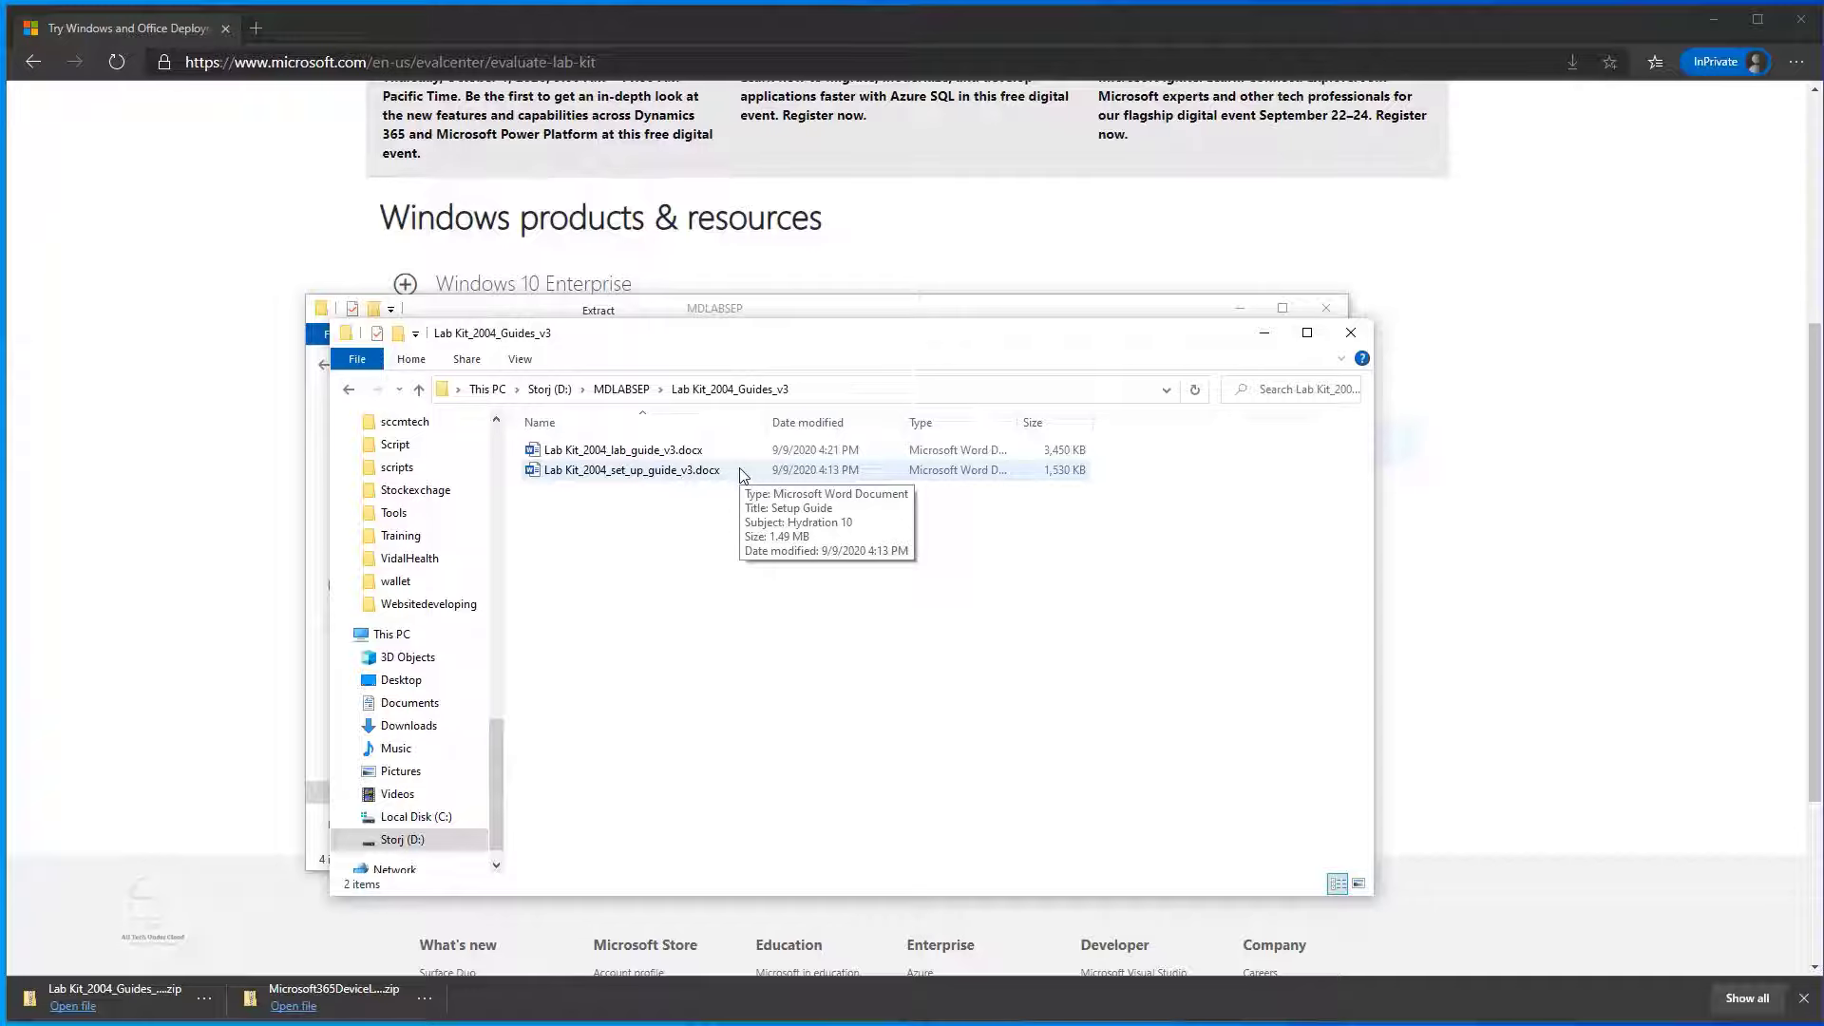
pyautogui.doubleClick(631, 470)
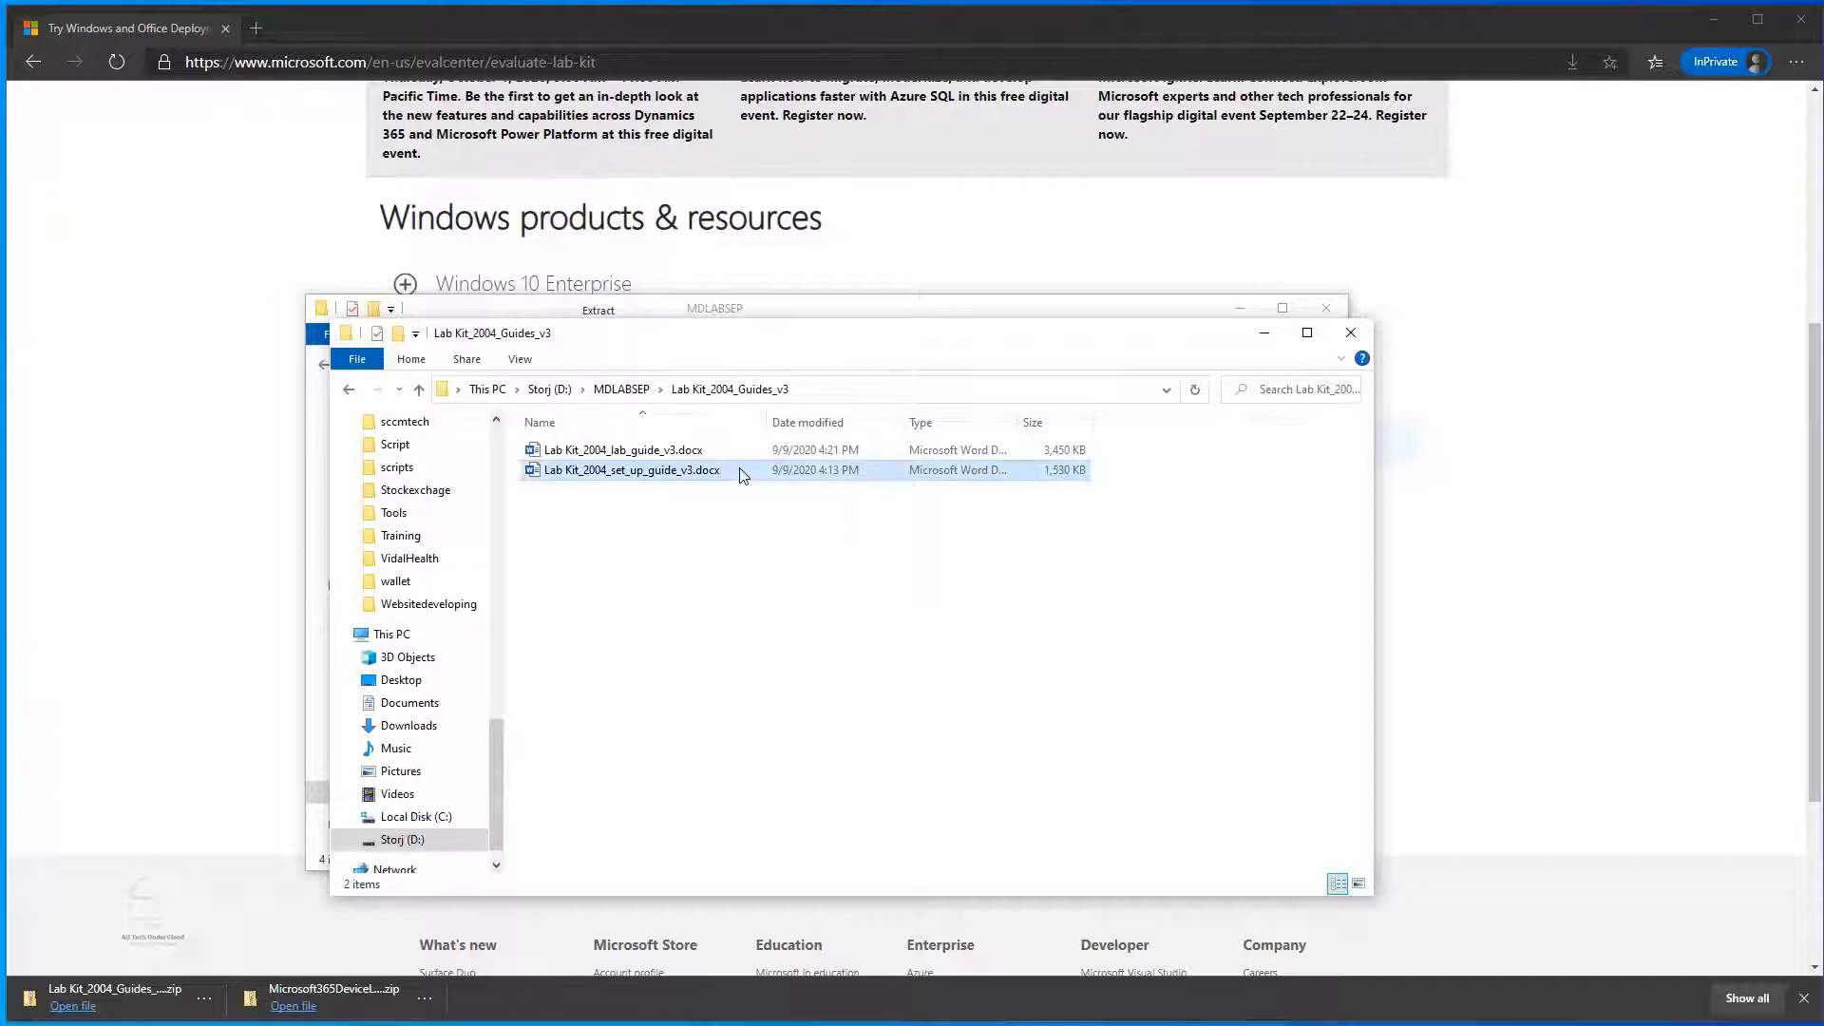
pyautogui.scroll(-10, 1275, 440)
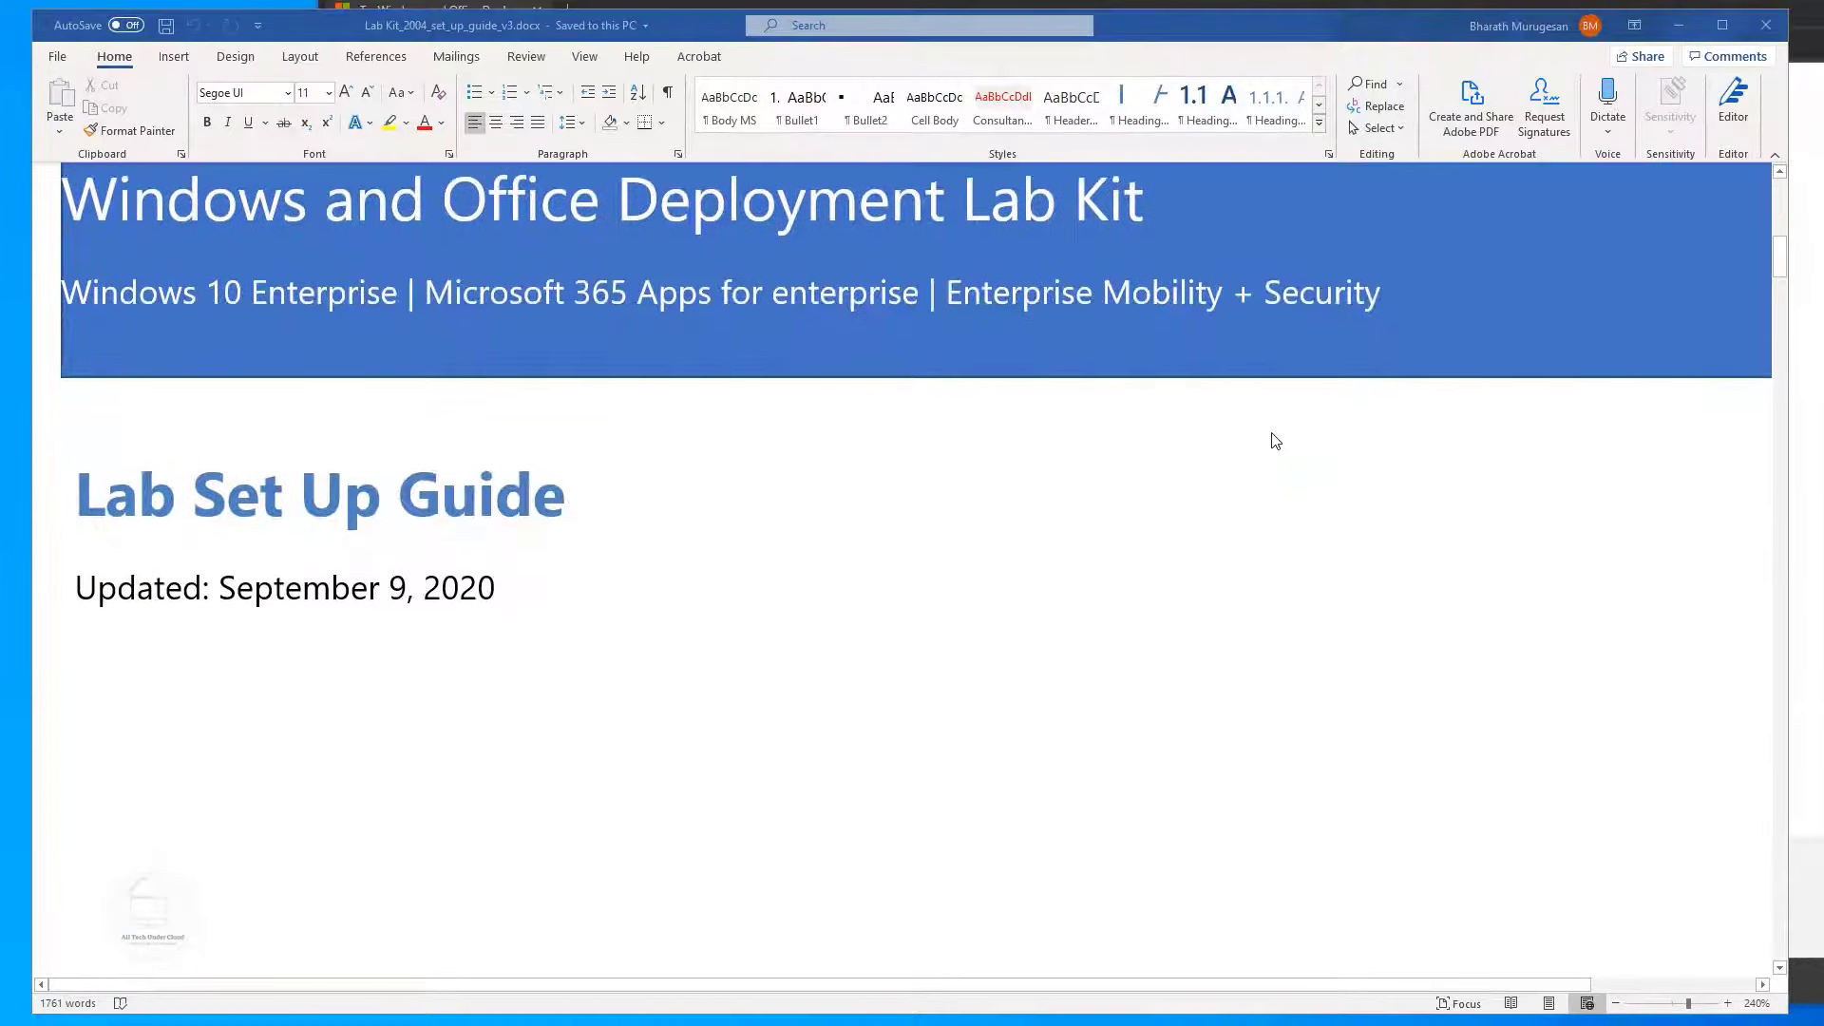
pyautogui.scroll(-5, 1275, 441)
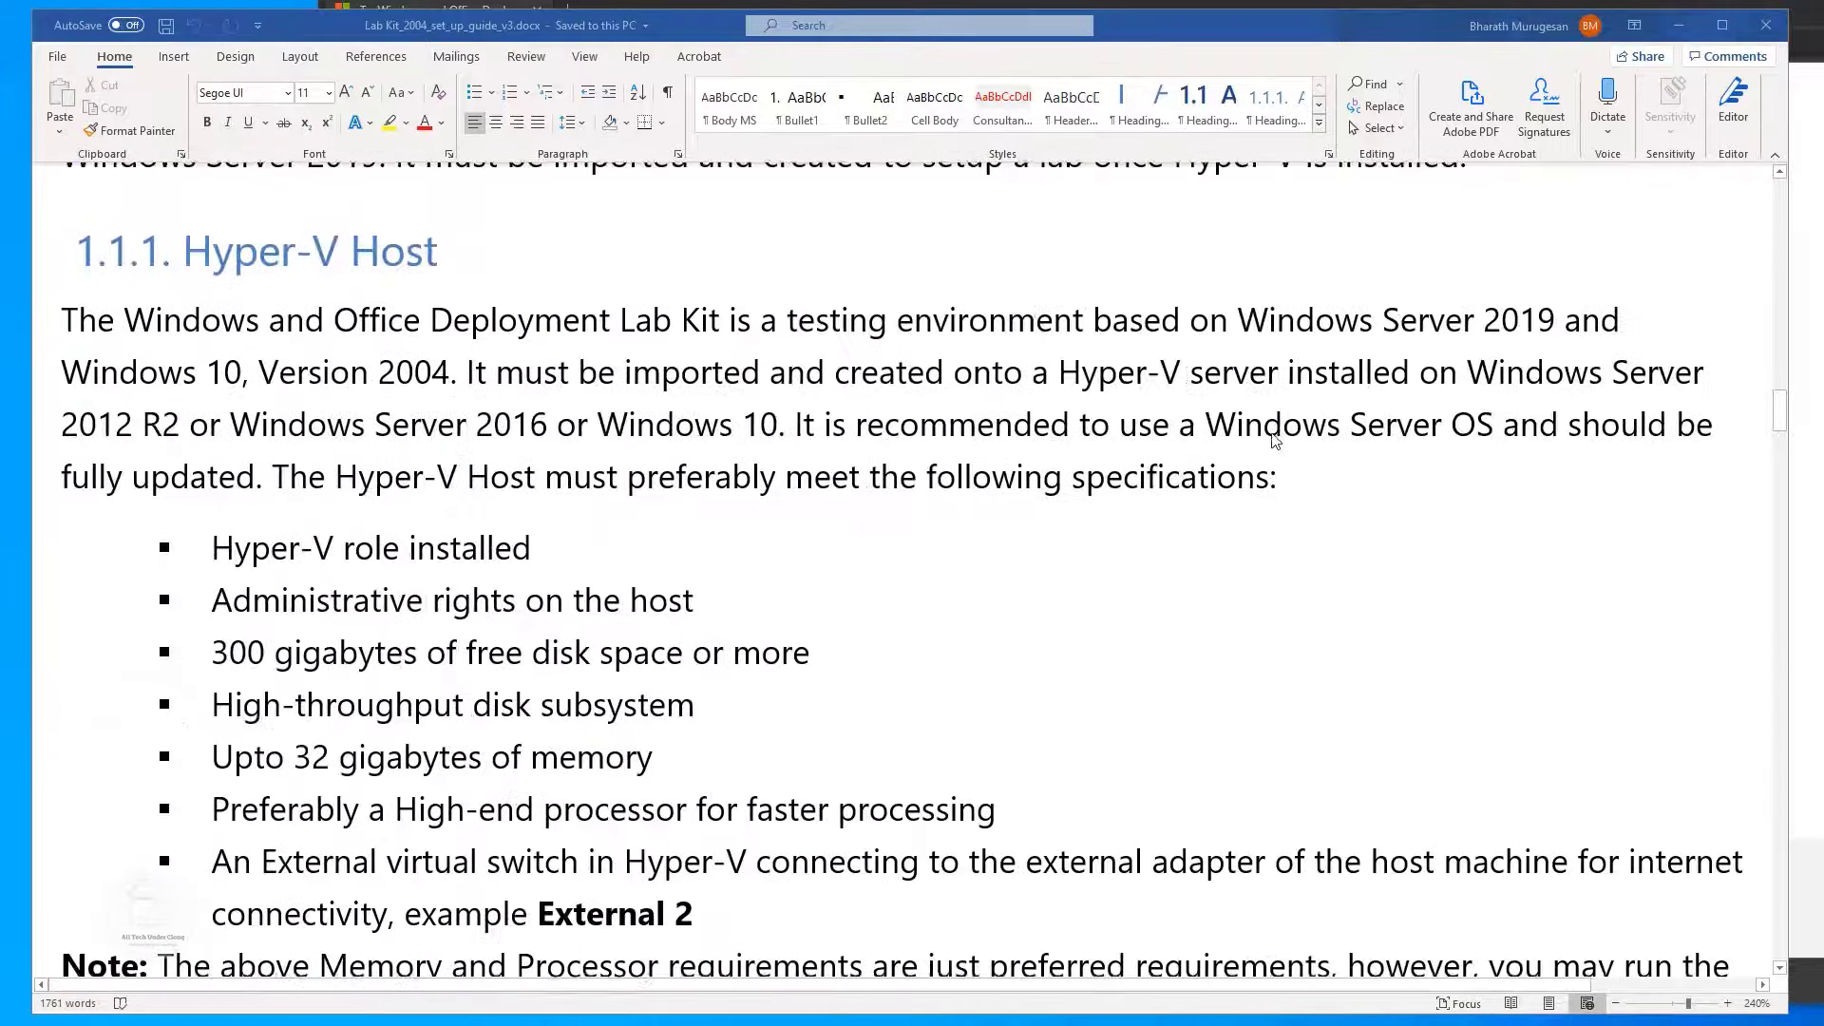
pyautogui.scroll(8, 1275, 441)
pyautogui.scroll(-3, 1275, 441)
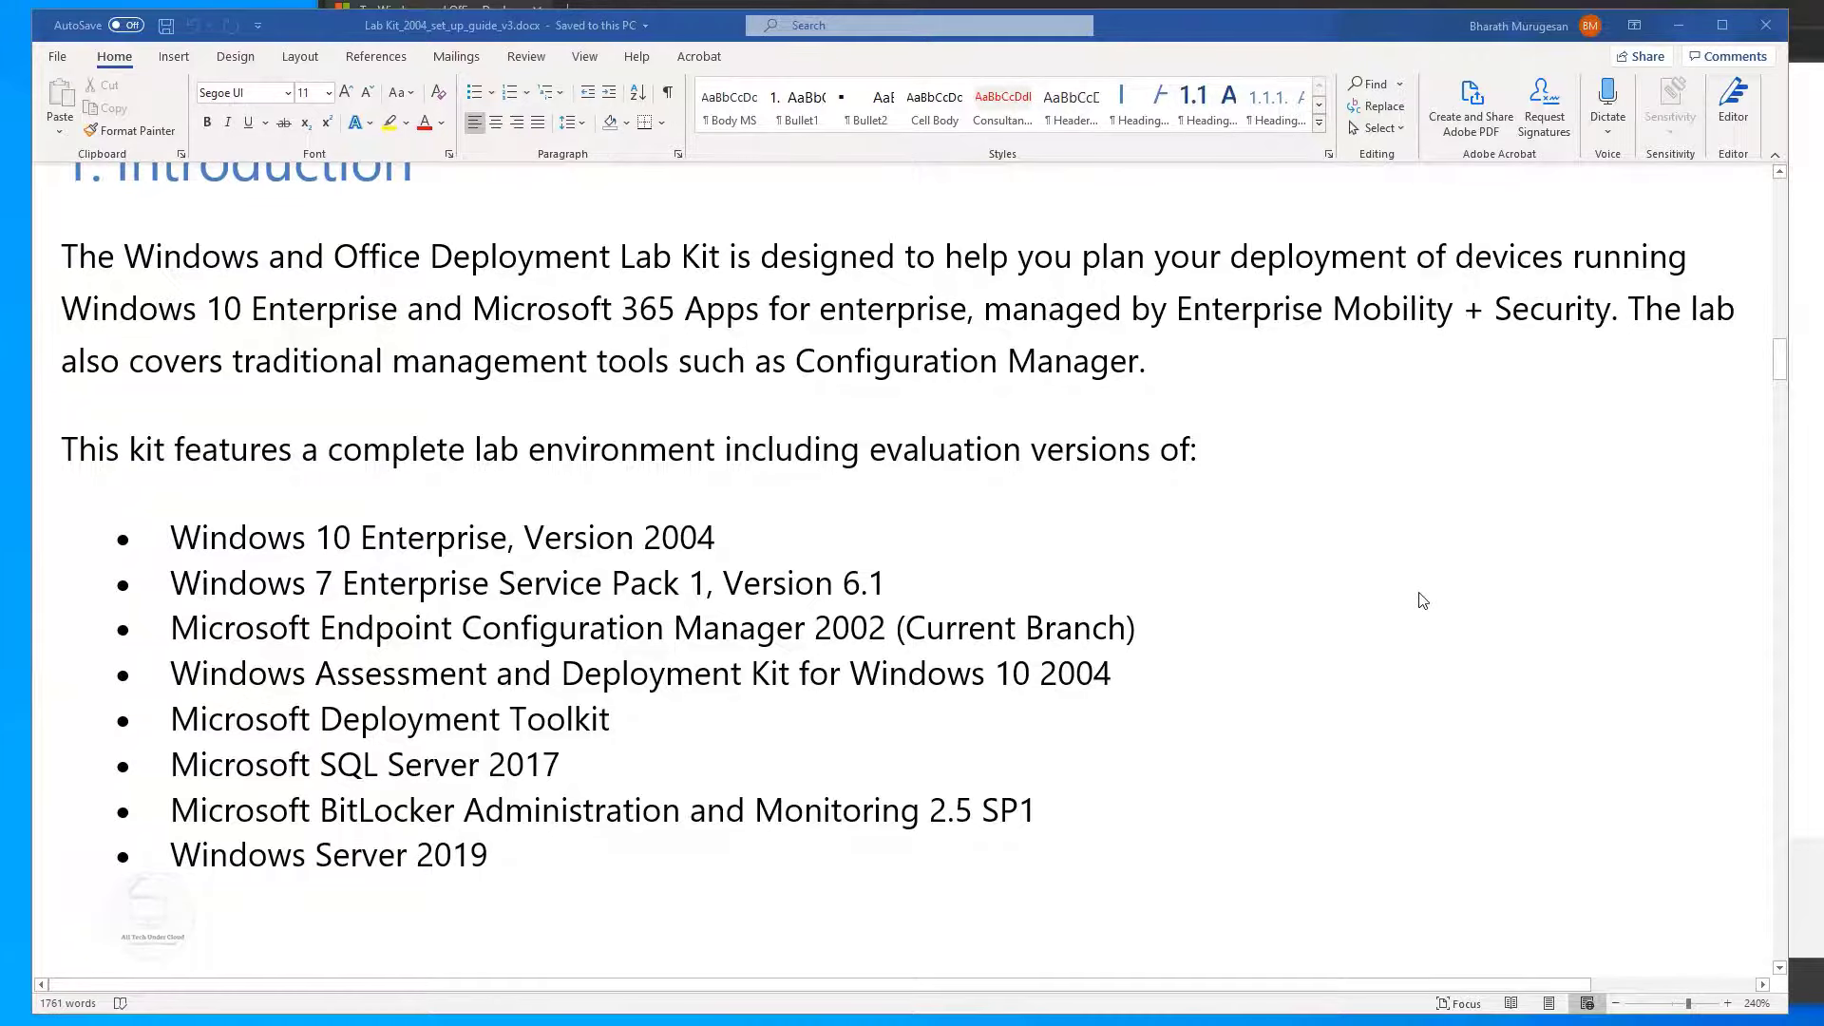
pyautogui.scroll(-7, 1422, 600)
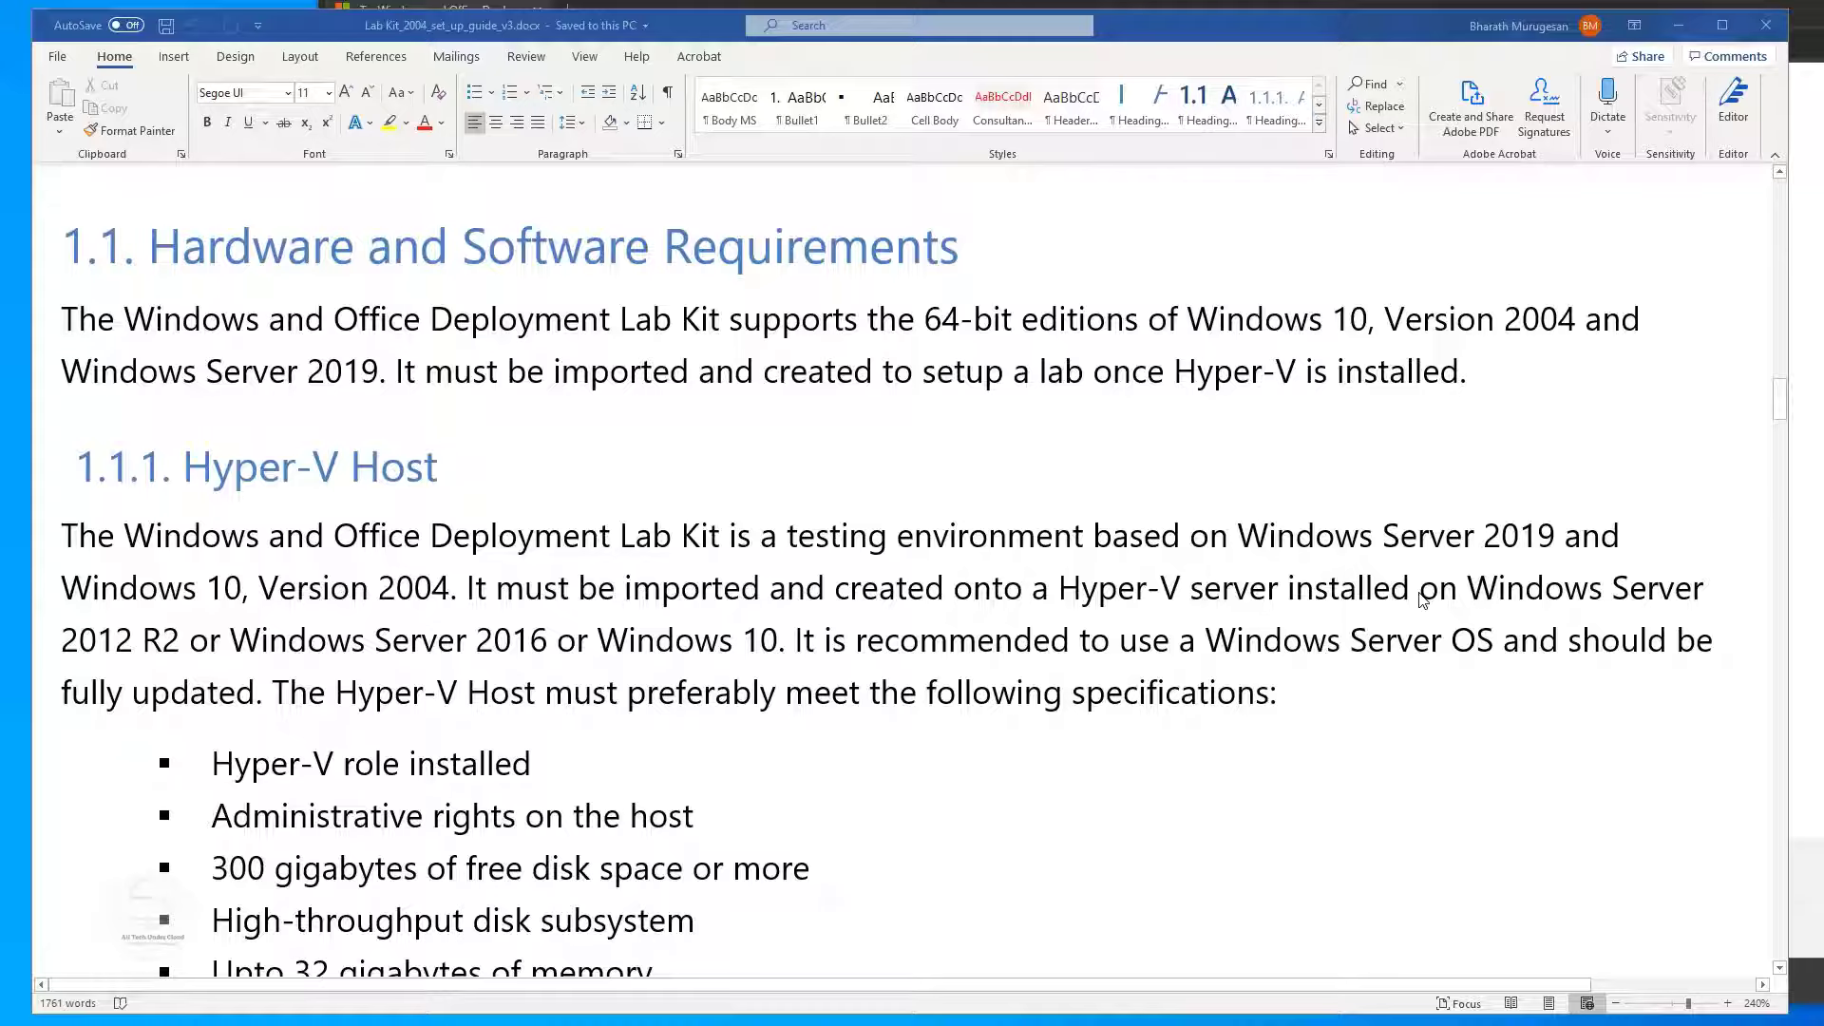
pyautogui.scroll(-2, 1422, 598)
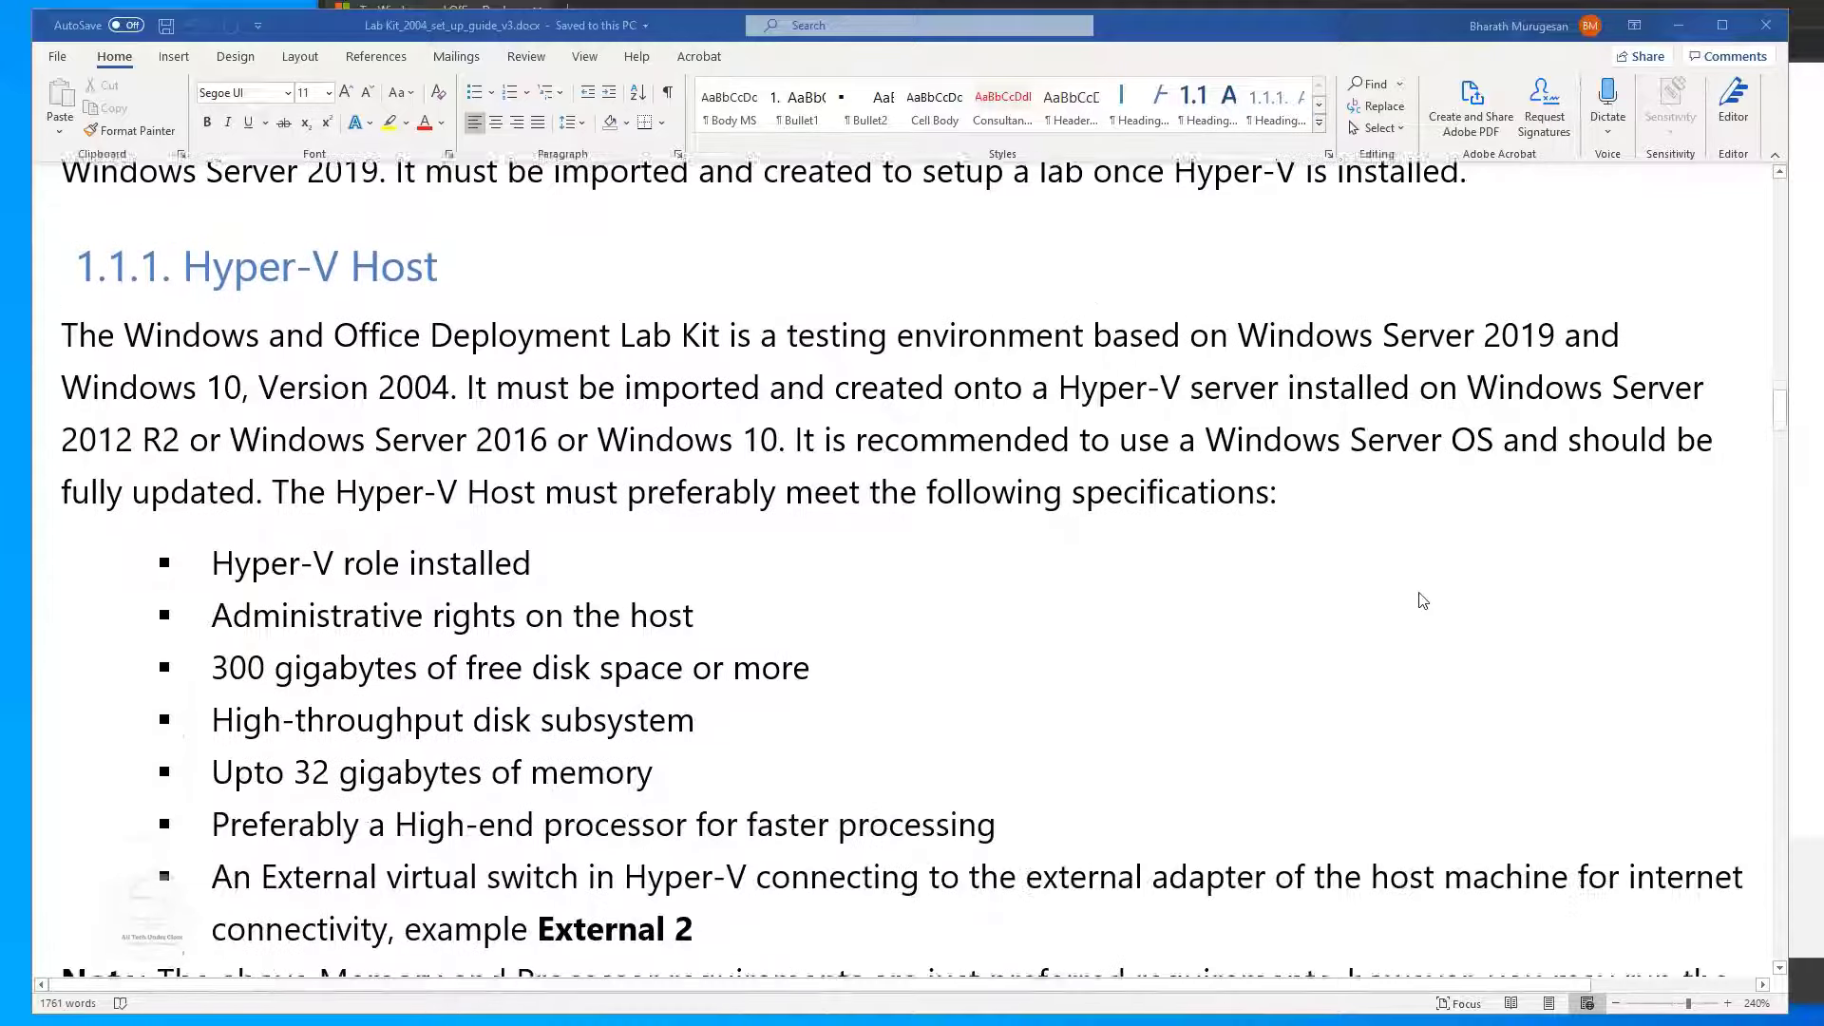
# - Review the set-up guide's table of virtual machines with their roles and the table of default credentials
pyautogui.scroll(-1, 1422, 601)
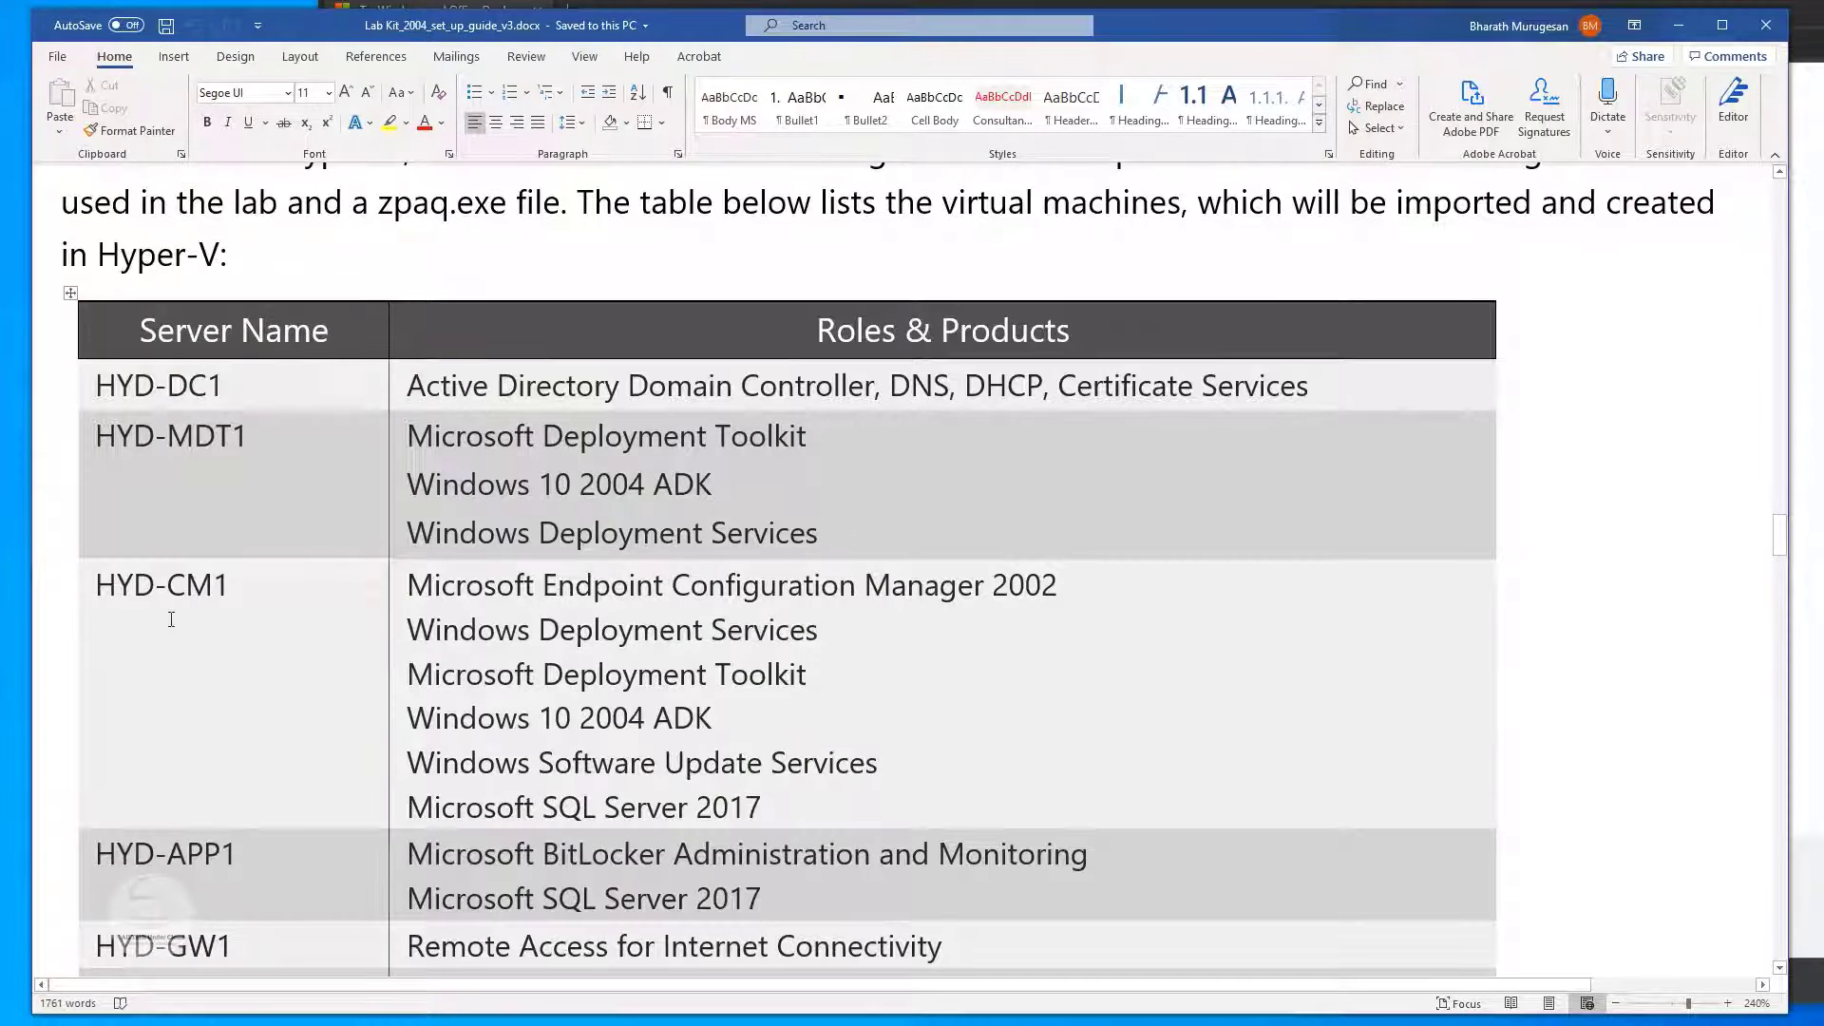
pyautogui.scroll(-2, 268, 793)
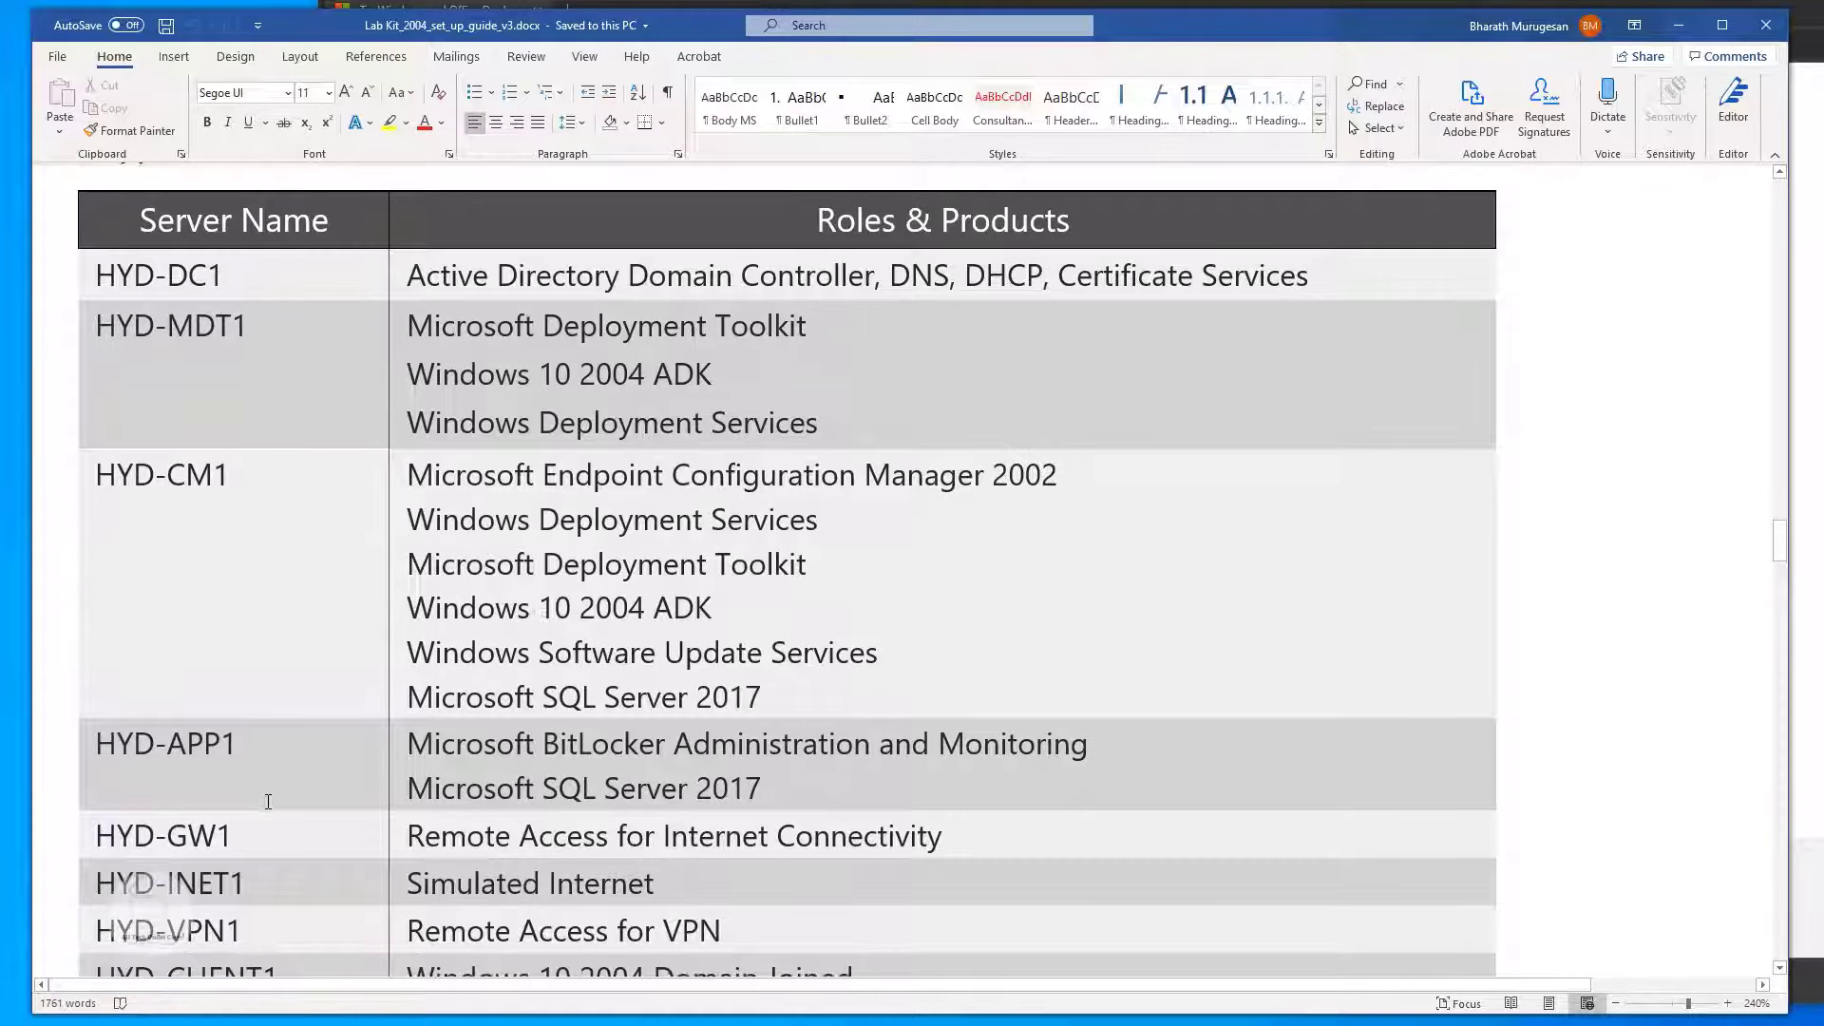
pyautogui.scroll(-2, 268, 801)
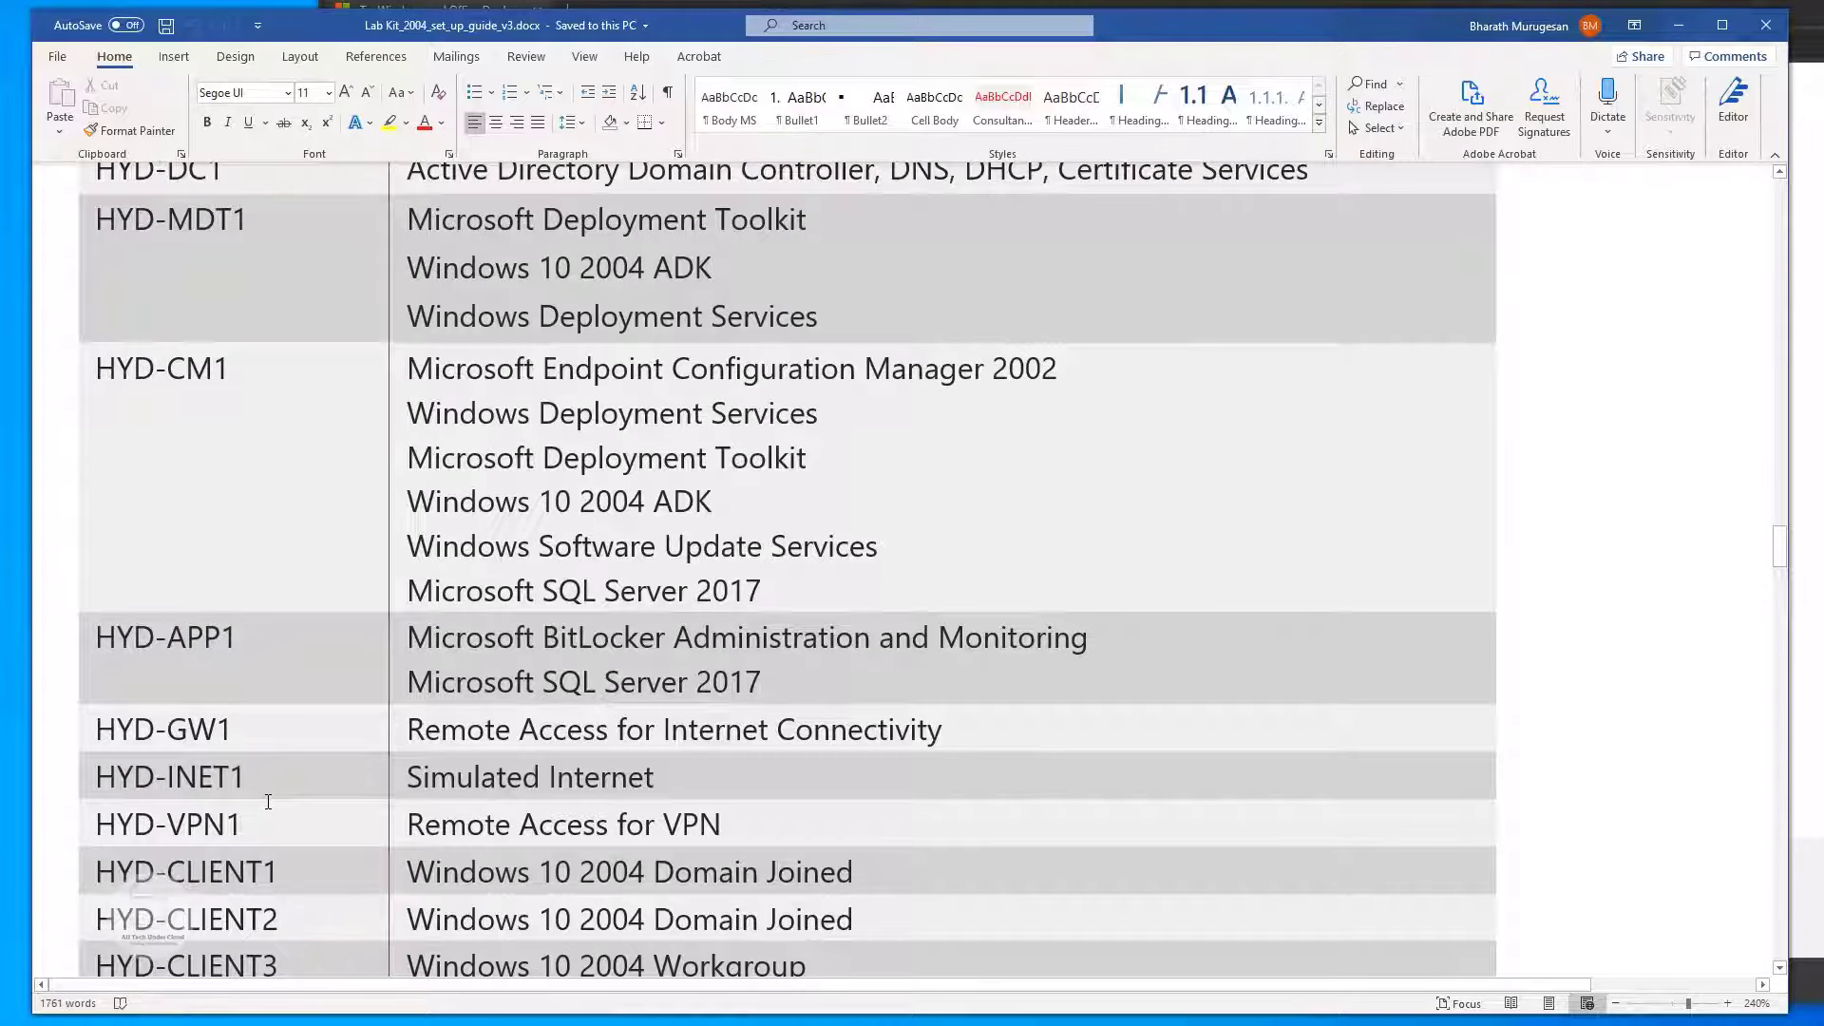
pyautogui.scroll(-2, 326, 828)
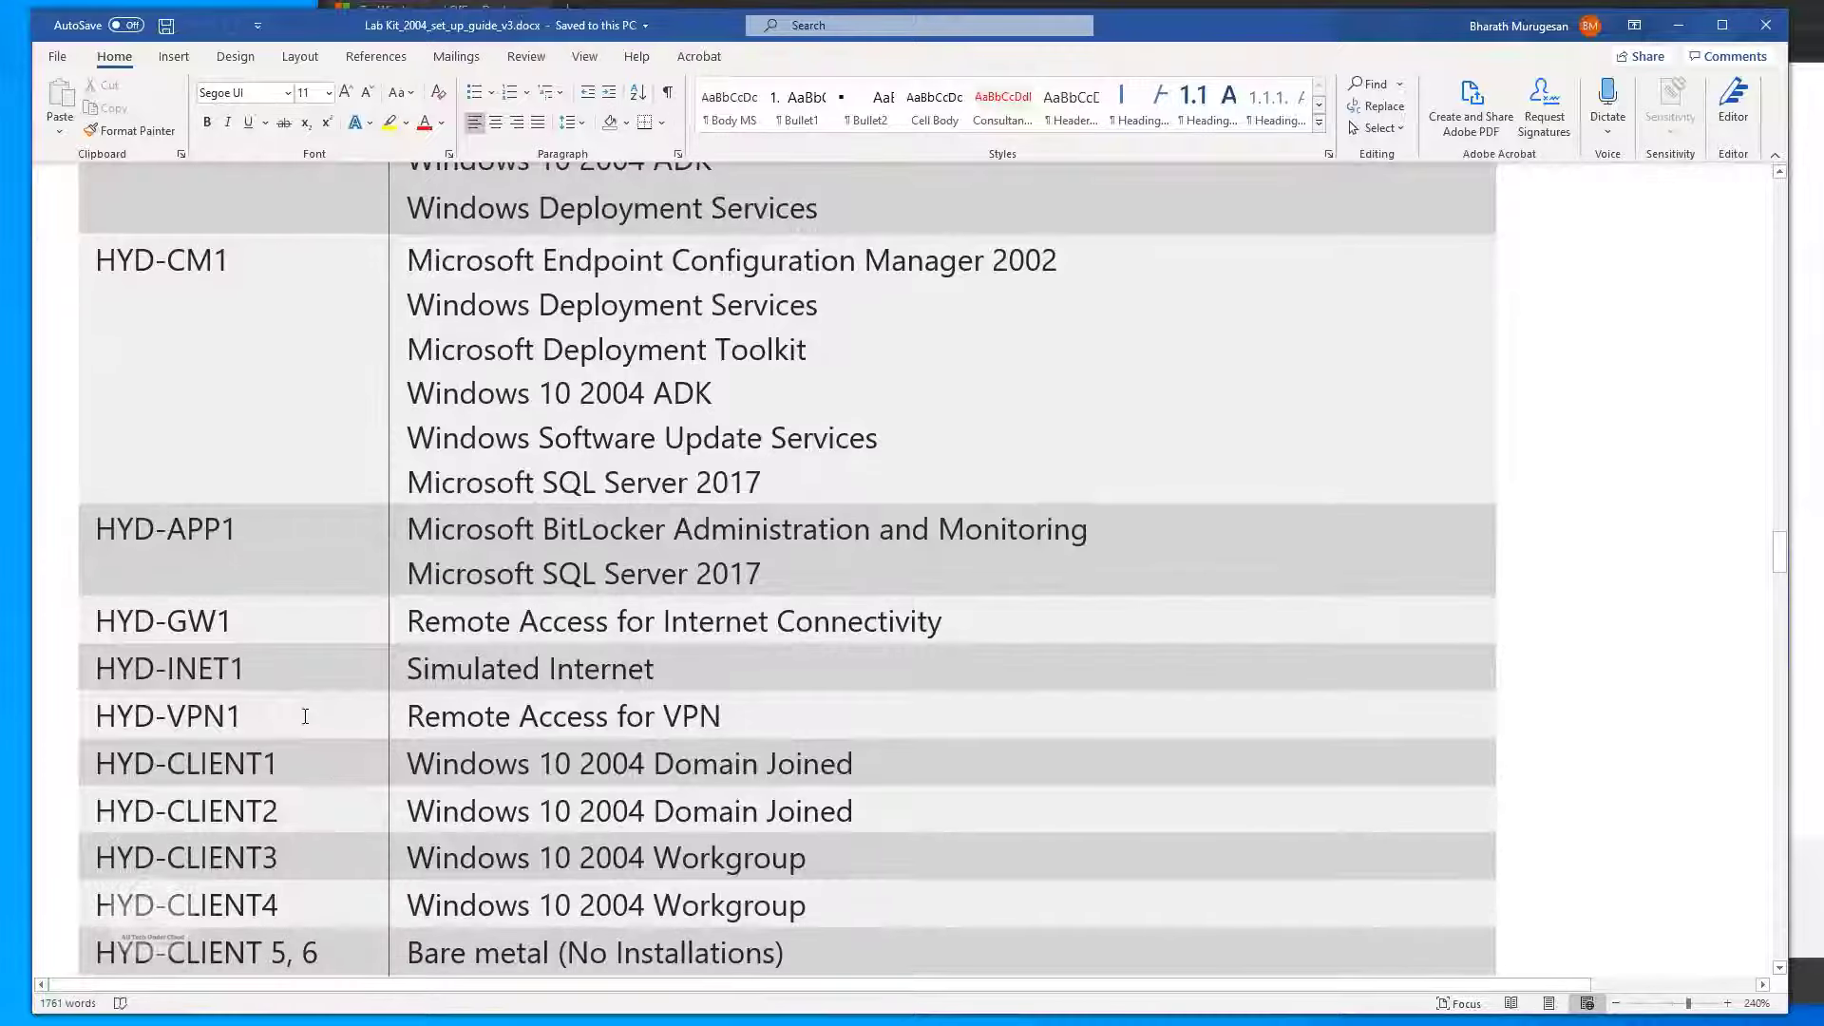
pyautogui.scroll(-2, 321, 775)
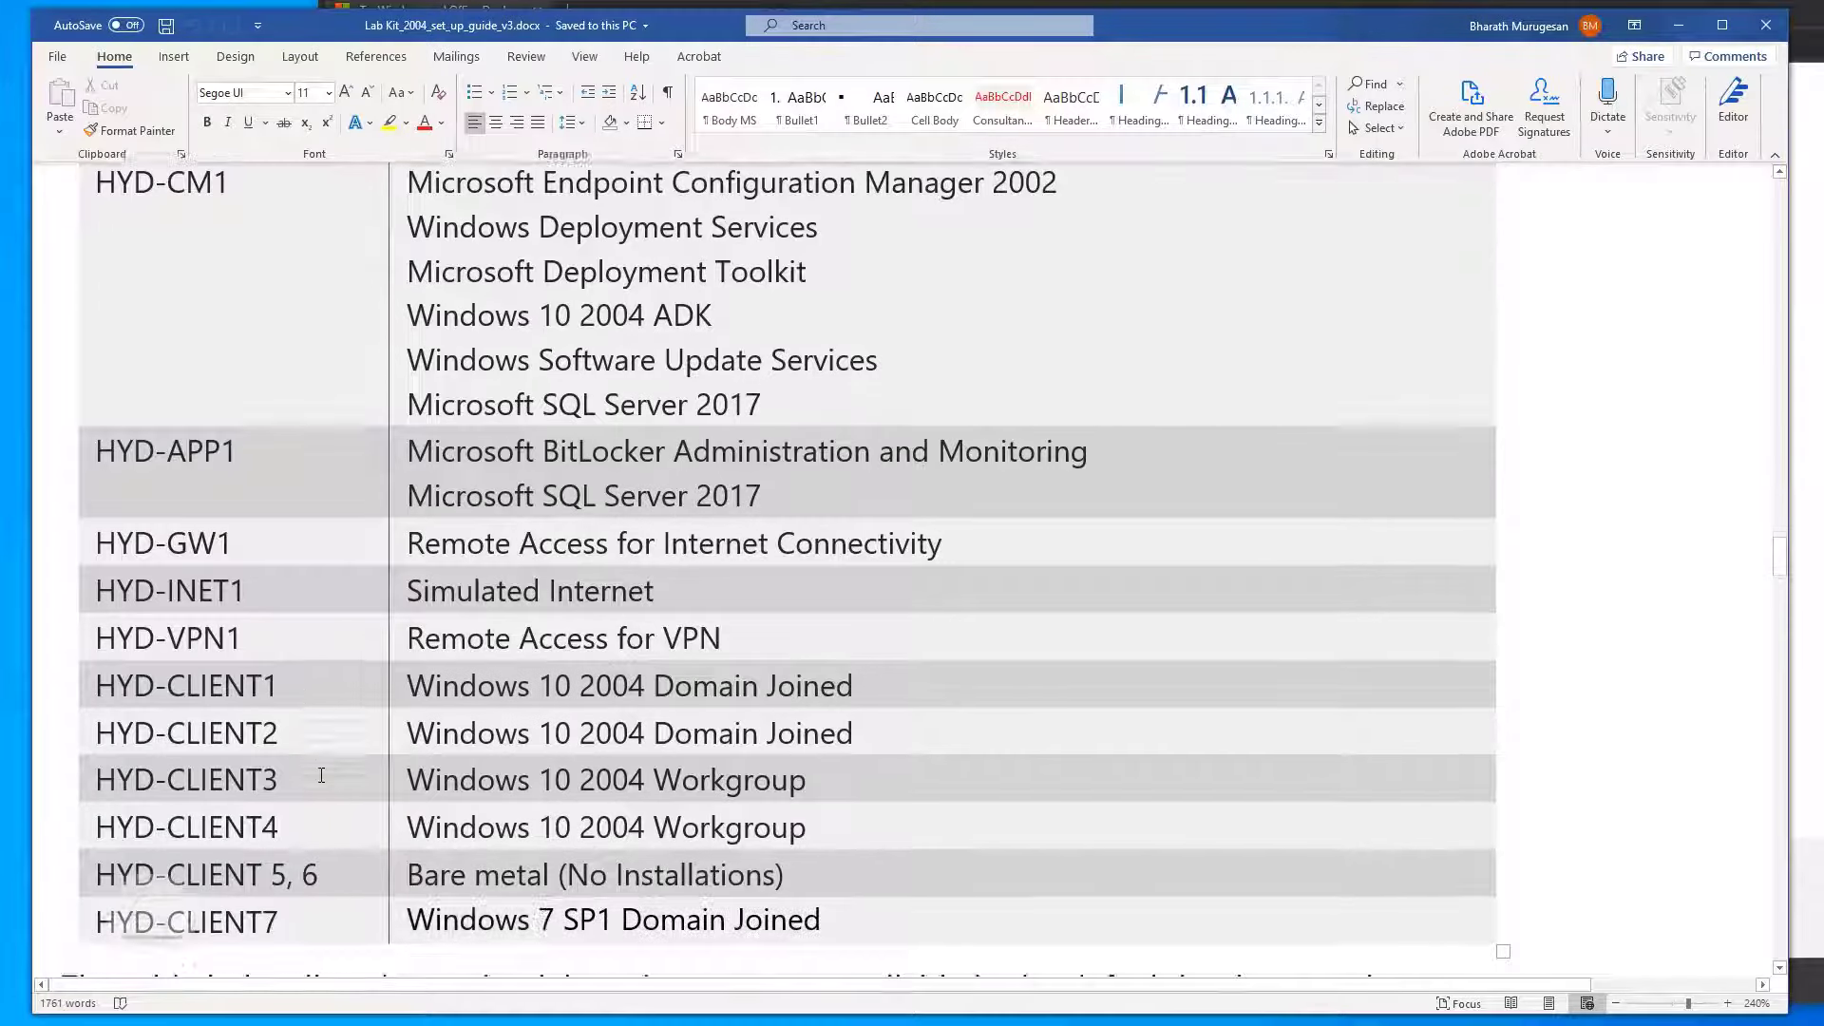
pyautogui.scroll(-2, 321, 776)
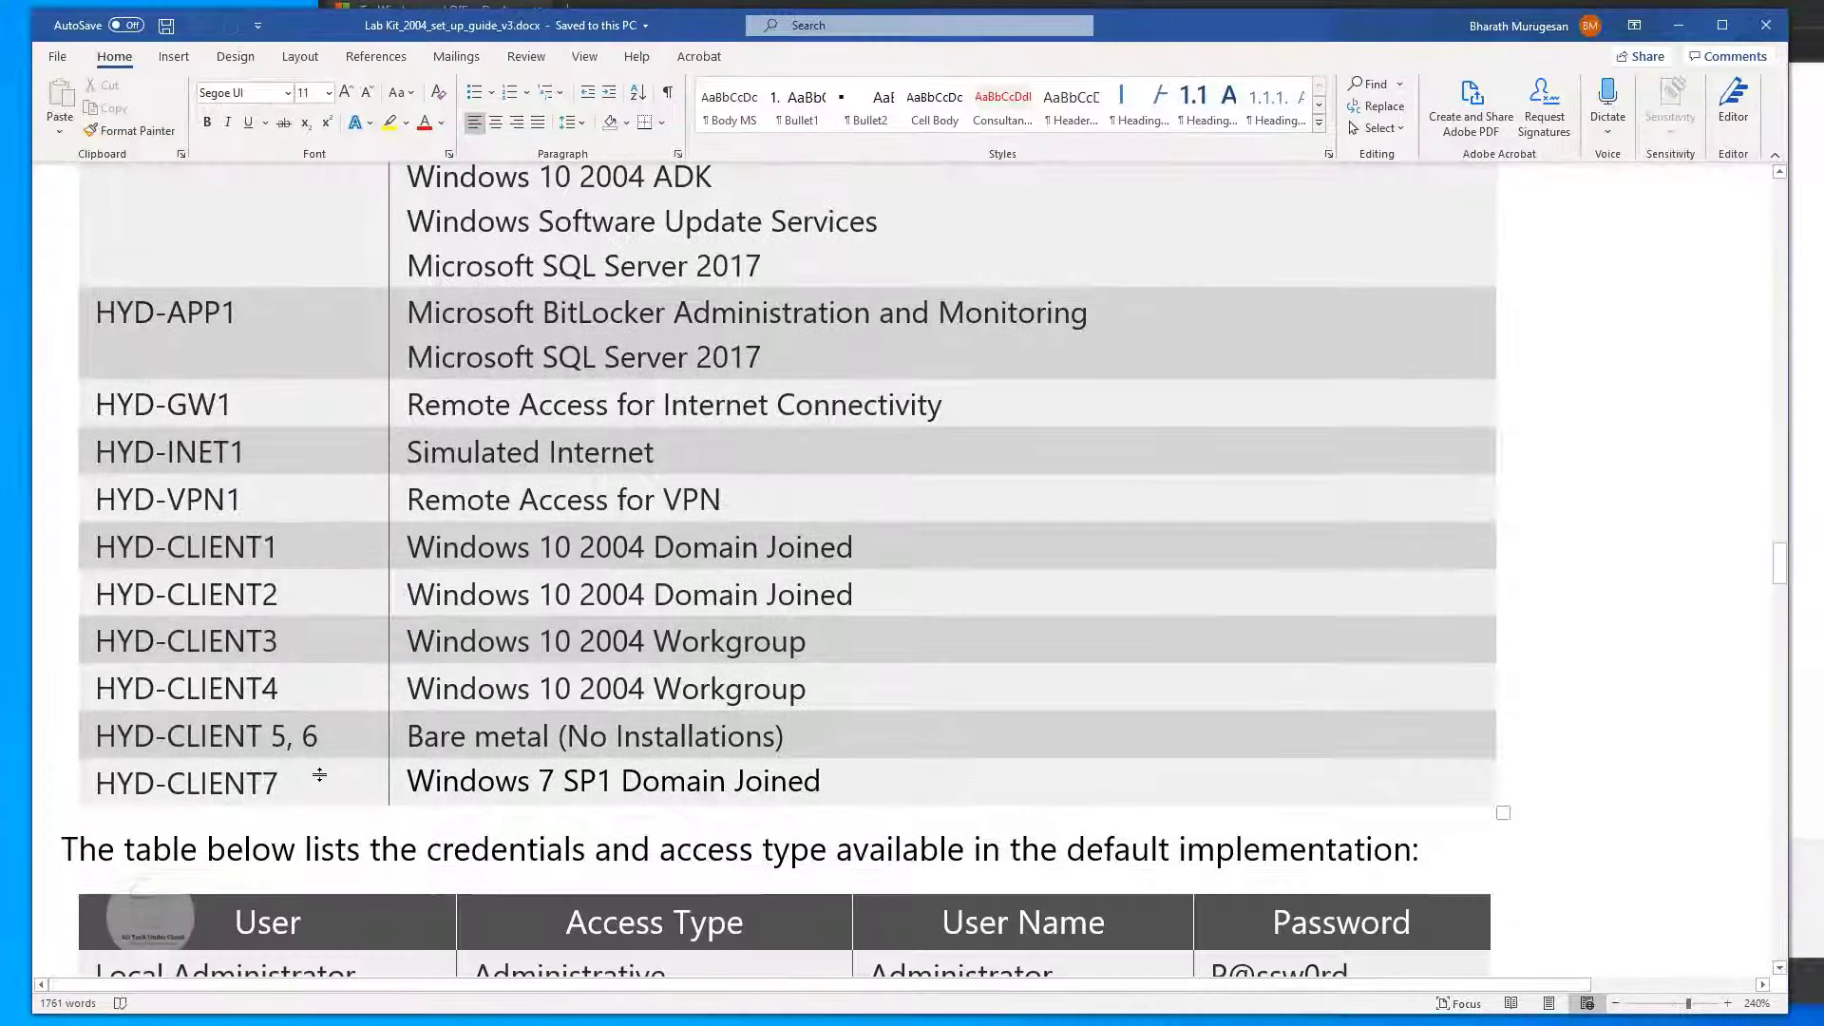
pyautogui.scroll(-6, 320, 776)
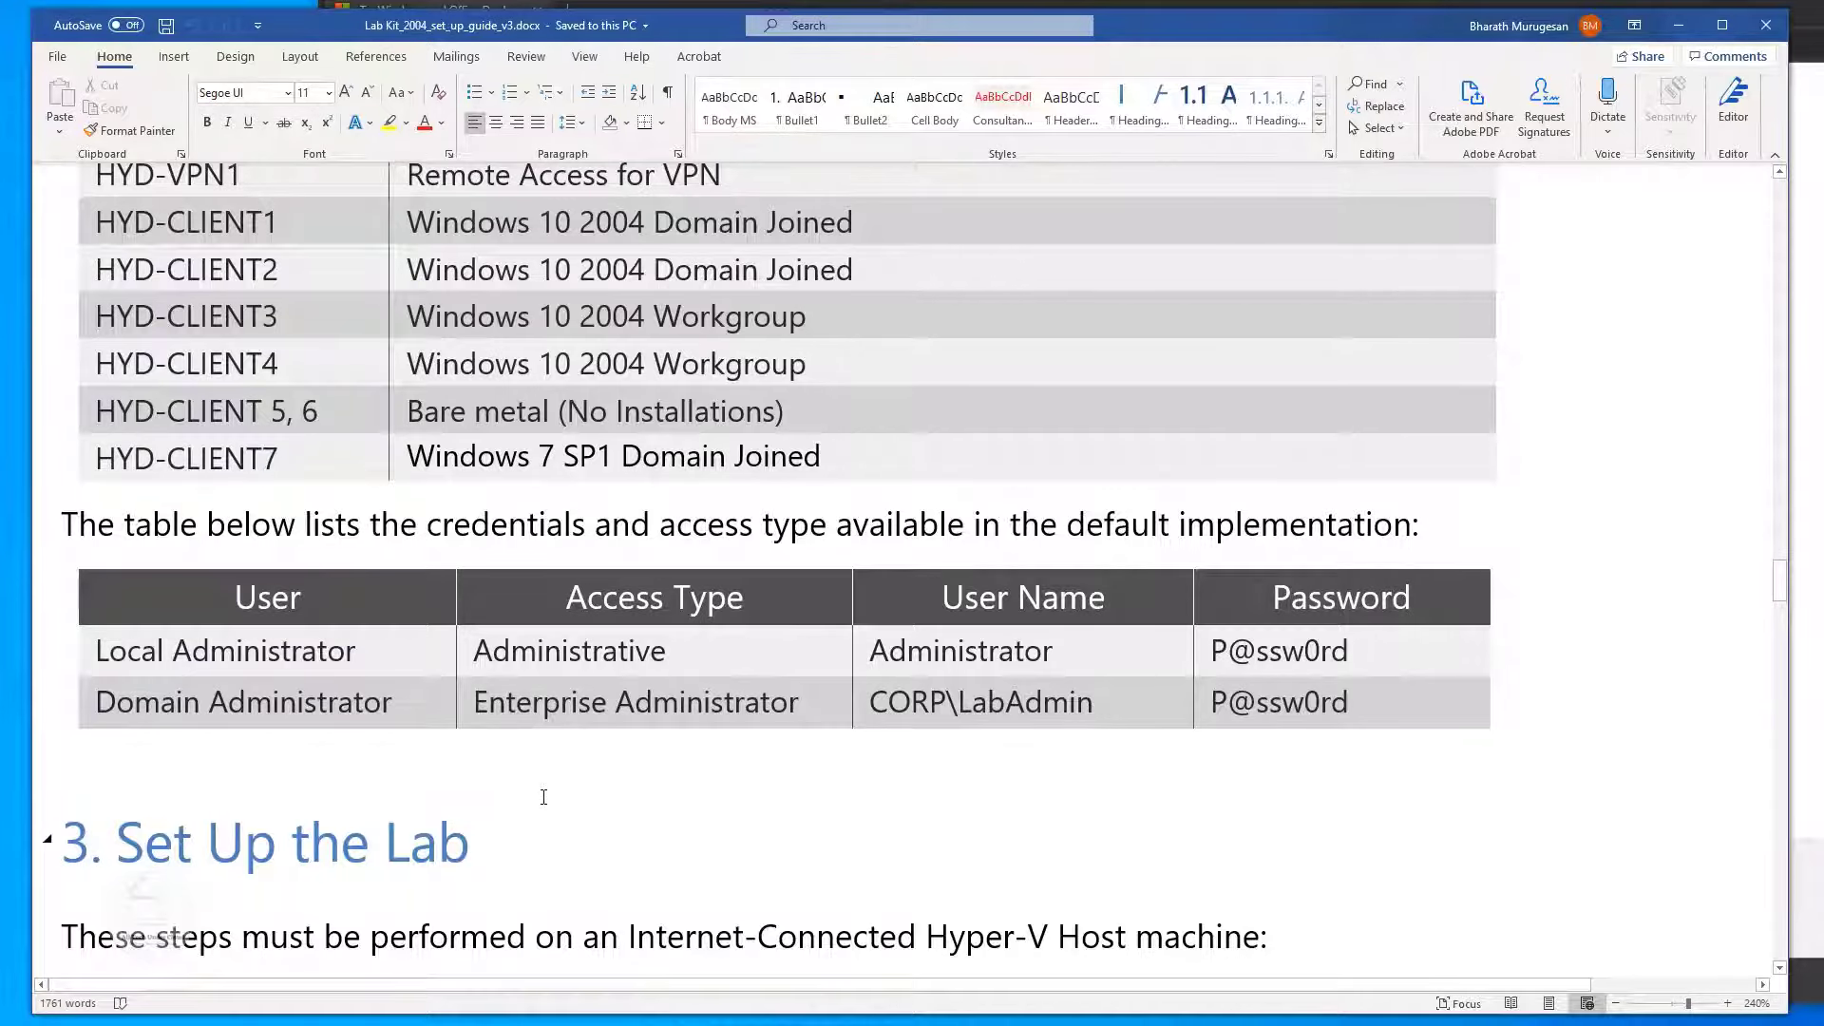
# - Go to the guide's virtual switch instructions and open Virtual Switch Manager in Hyper-V Manager
pyautogui.scroll(-5, 544, 796)
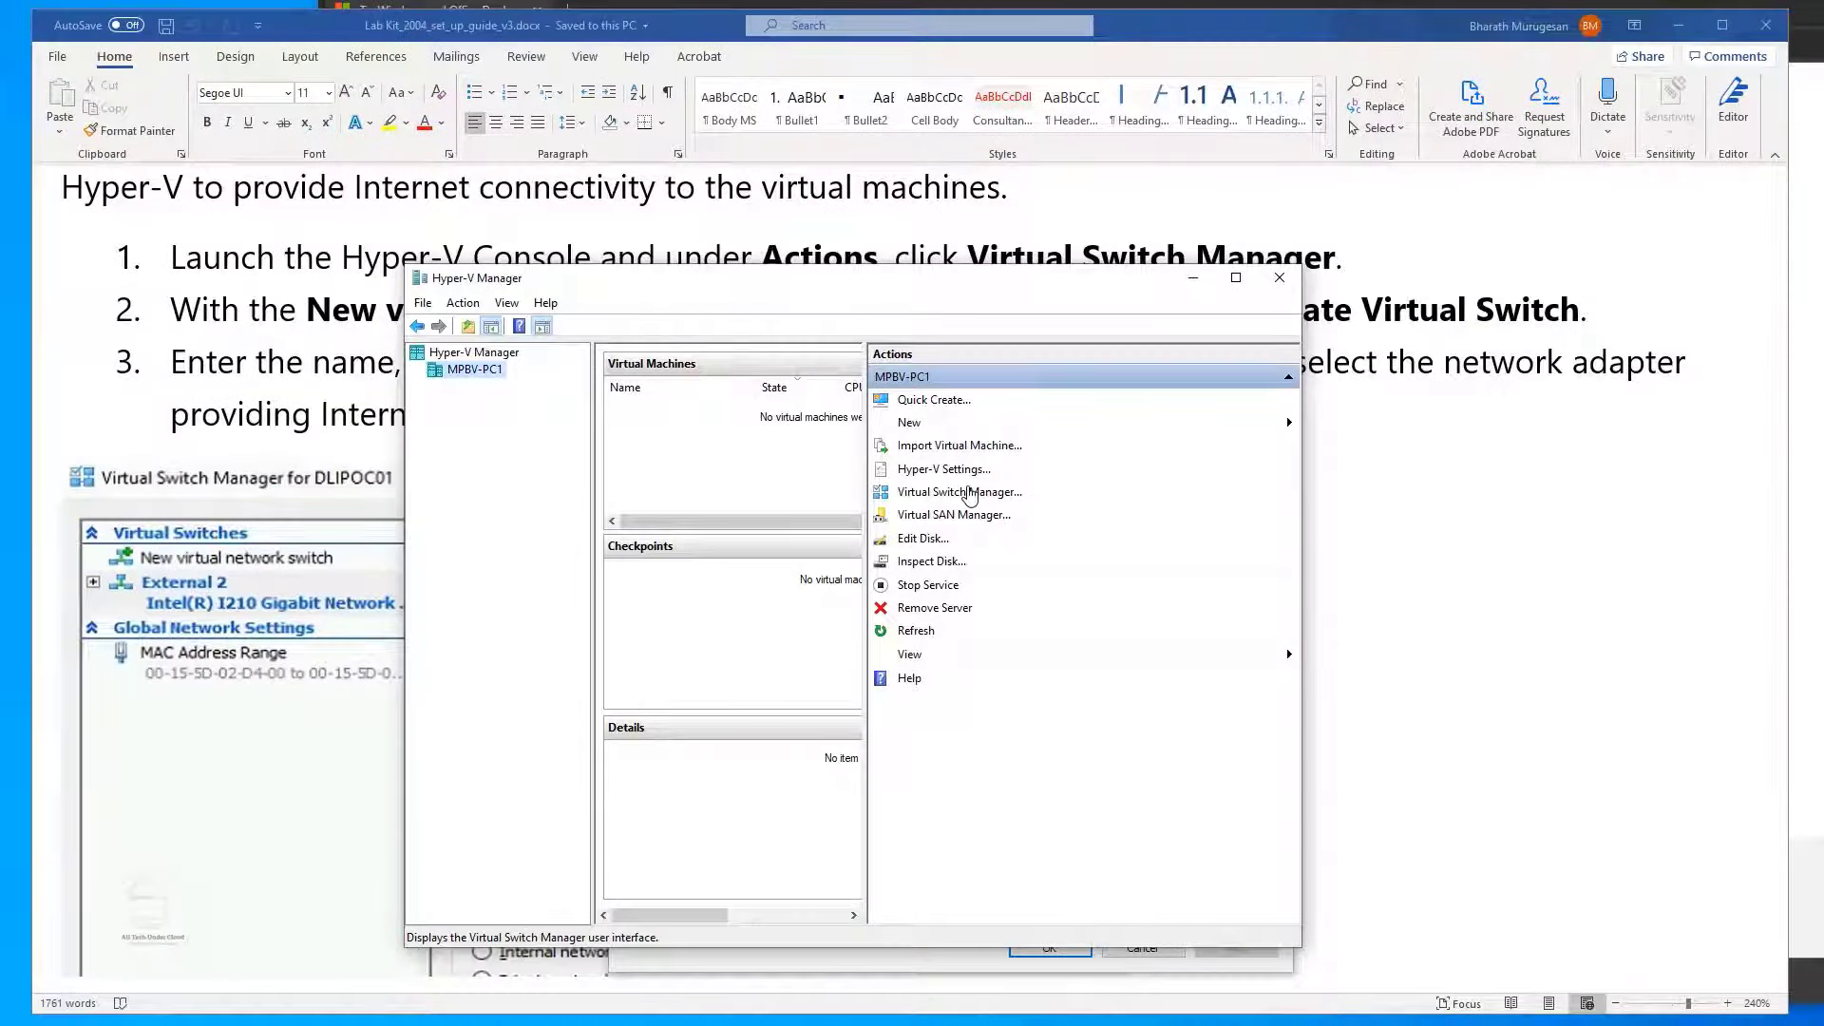
pyautogui.click(960, 492)
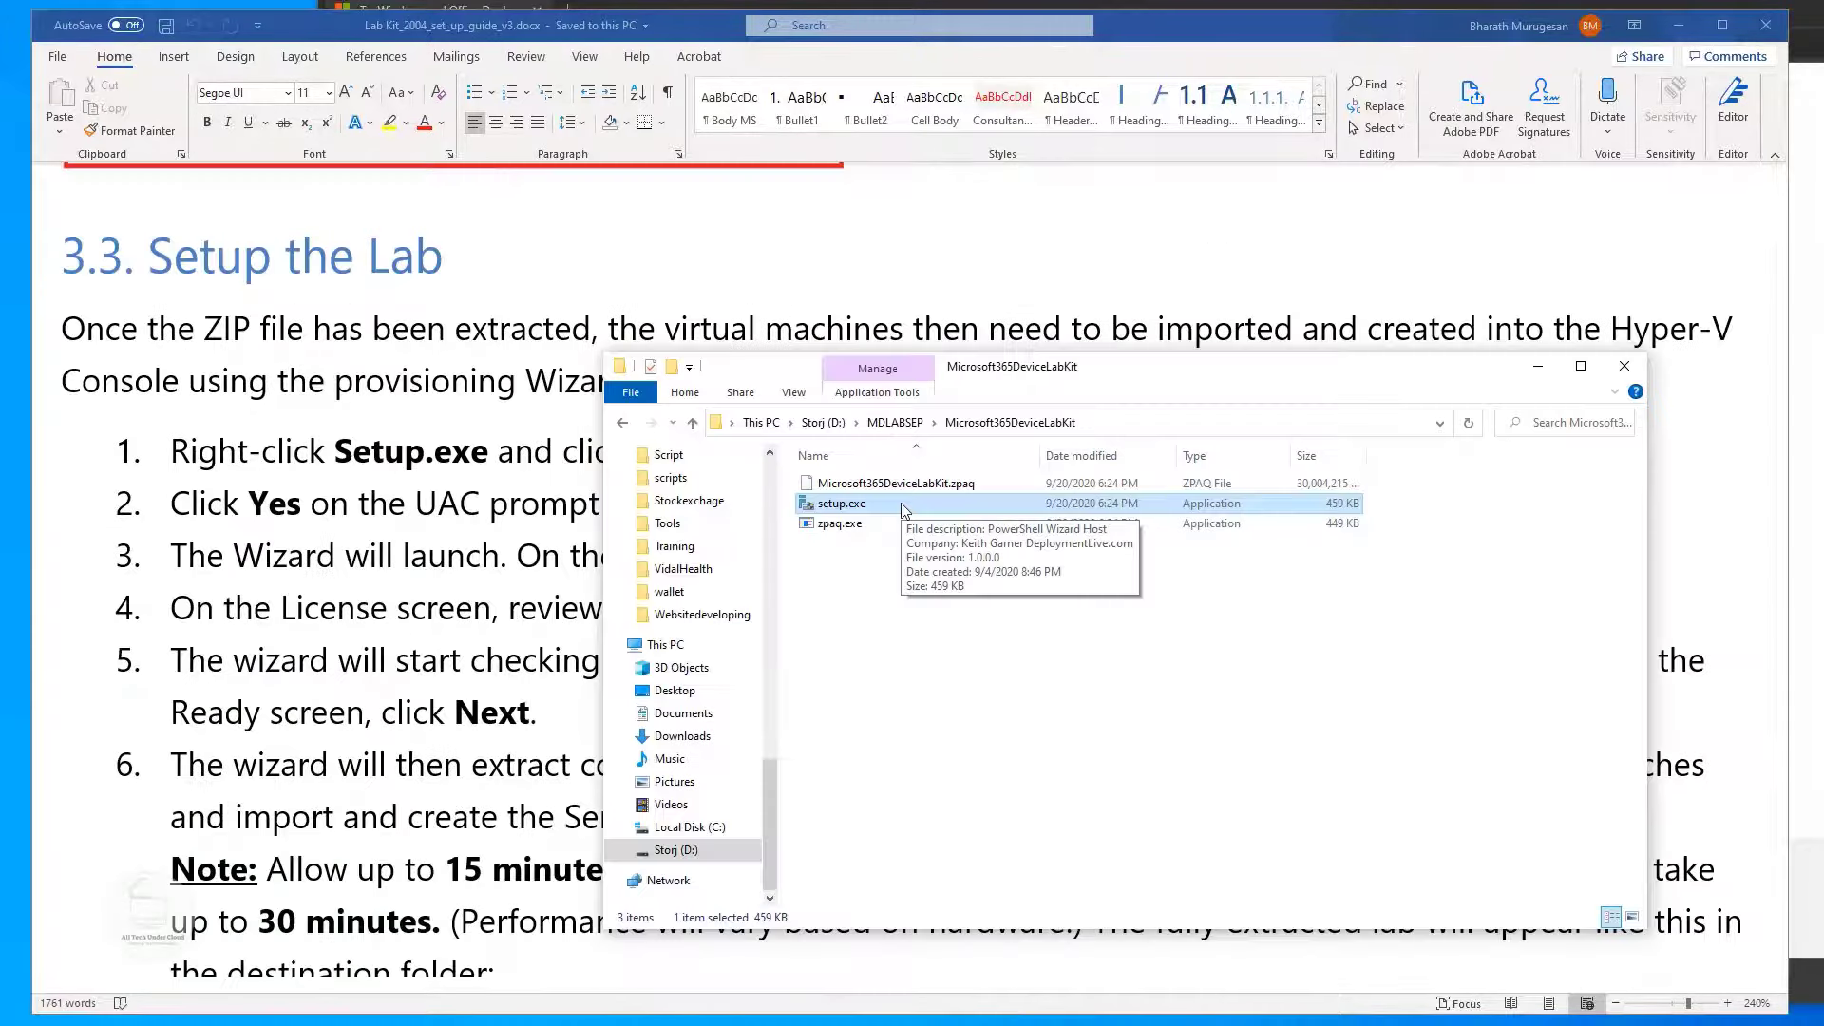
# - Run setup.exe from the Microsoft365DeviceLabKit folder as administrator and advance the Setup Wizard to its license terms
pyautogui.rightClick(904, 511)
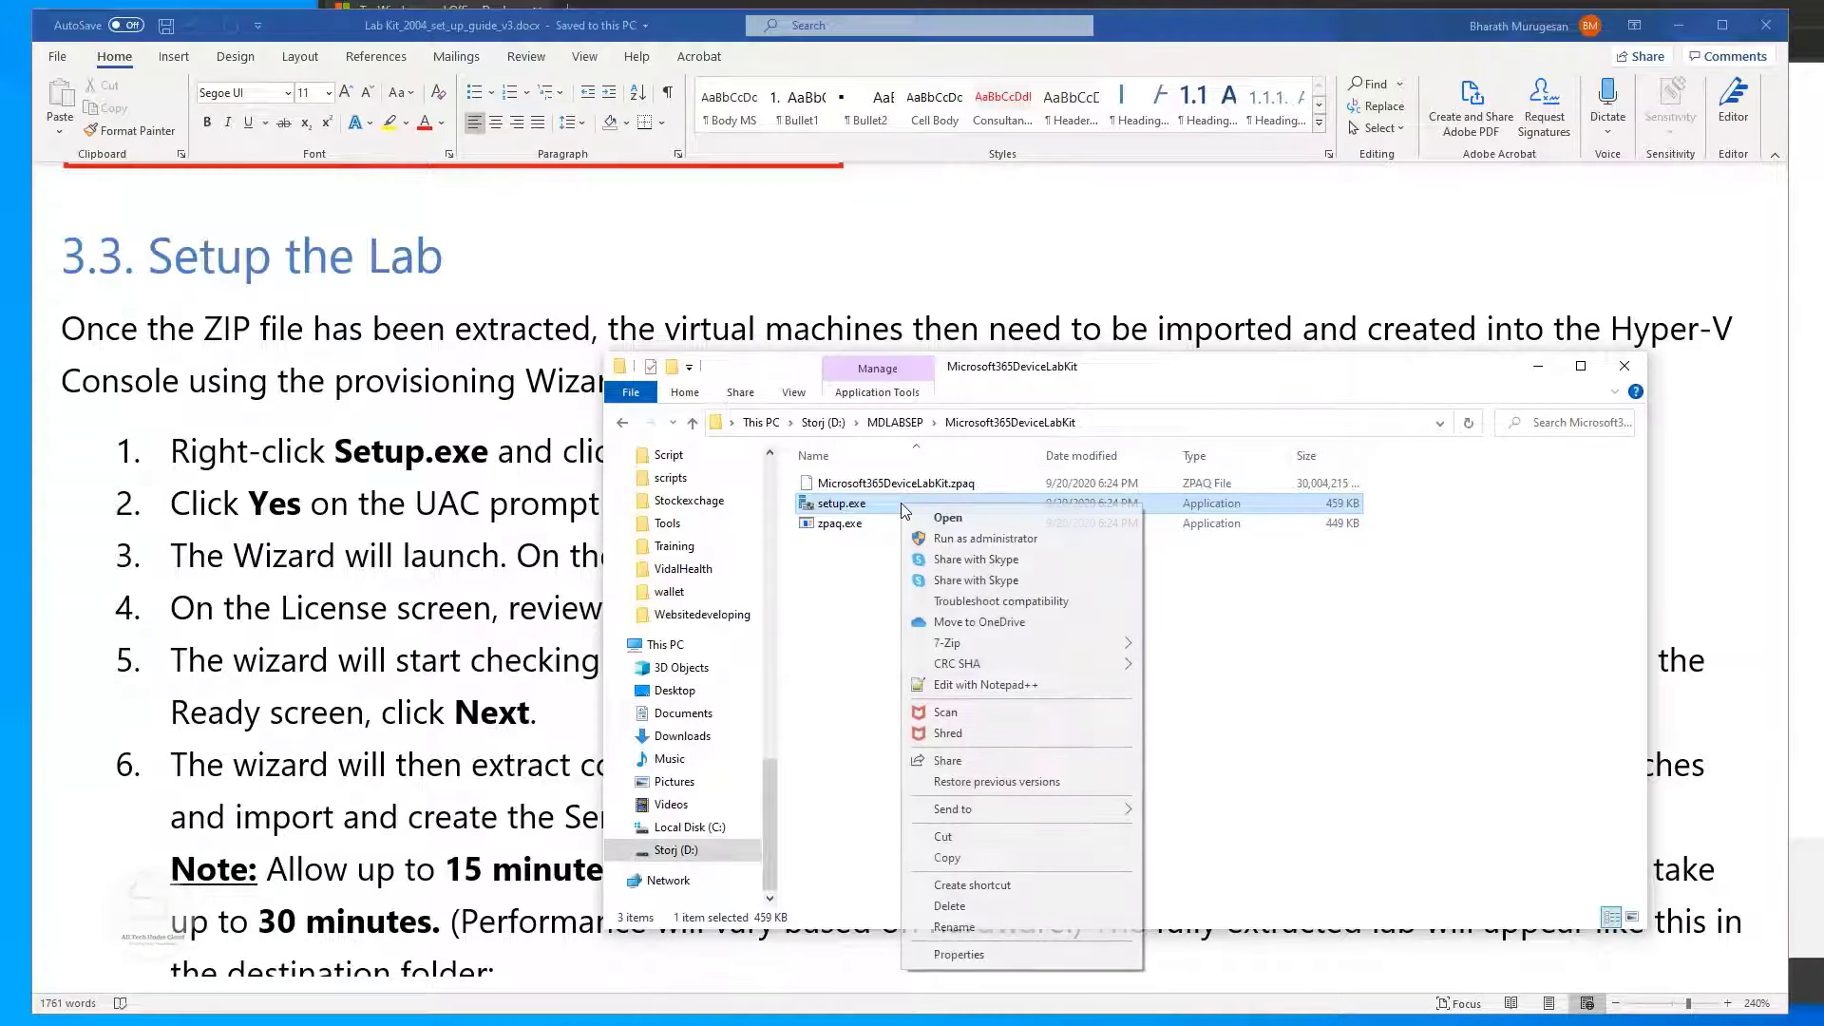
pyautogui.click(991, 540)
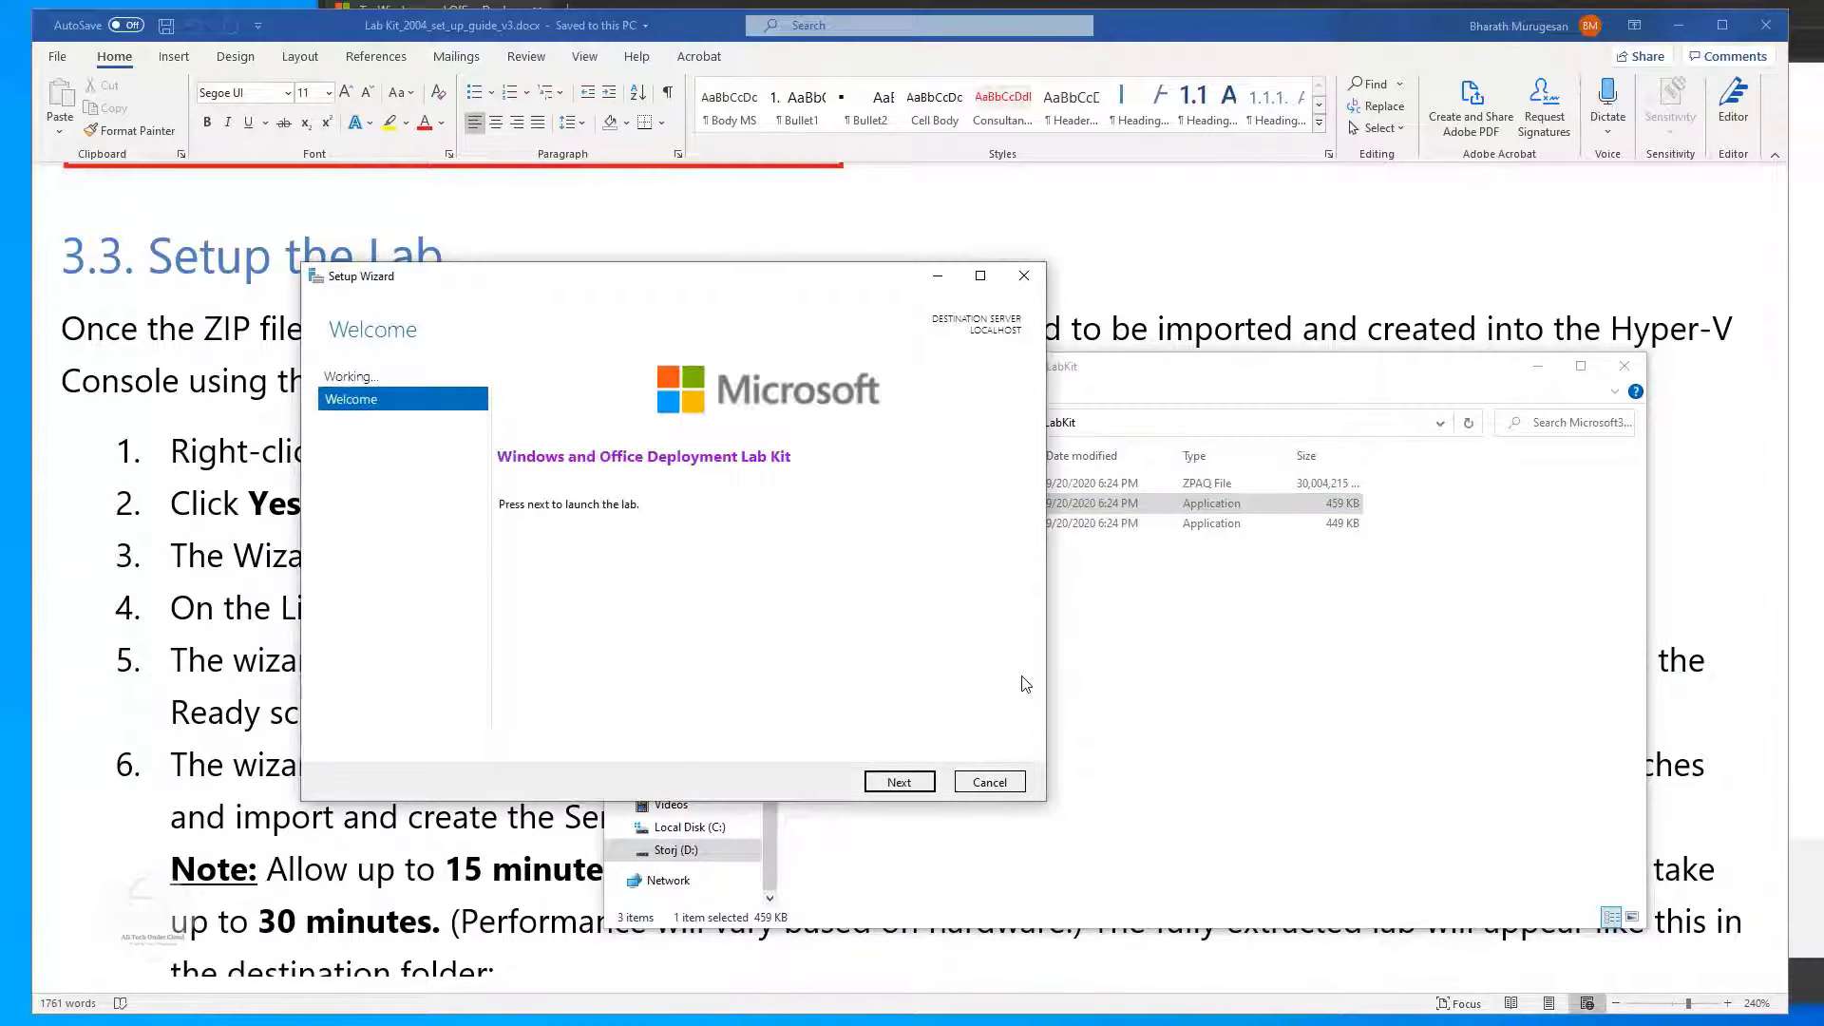
pyautogui.click(899, 782)
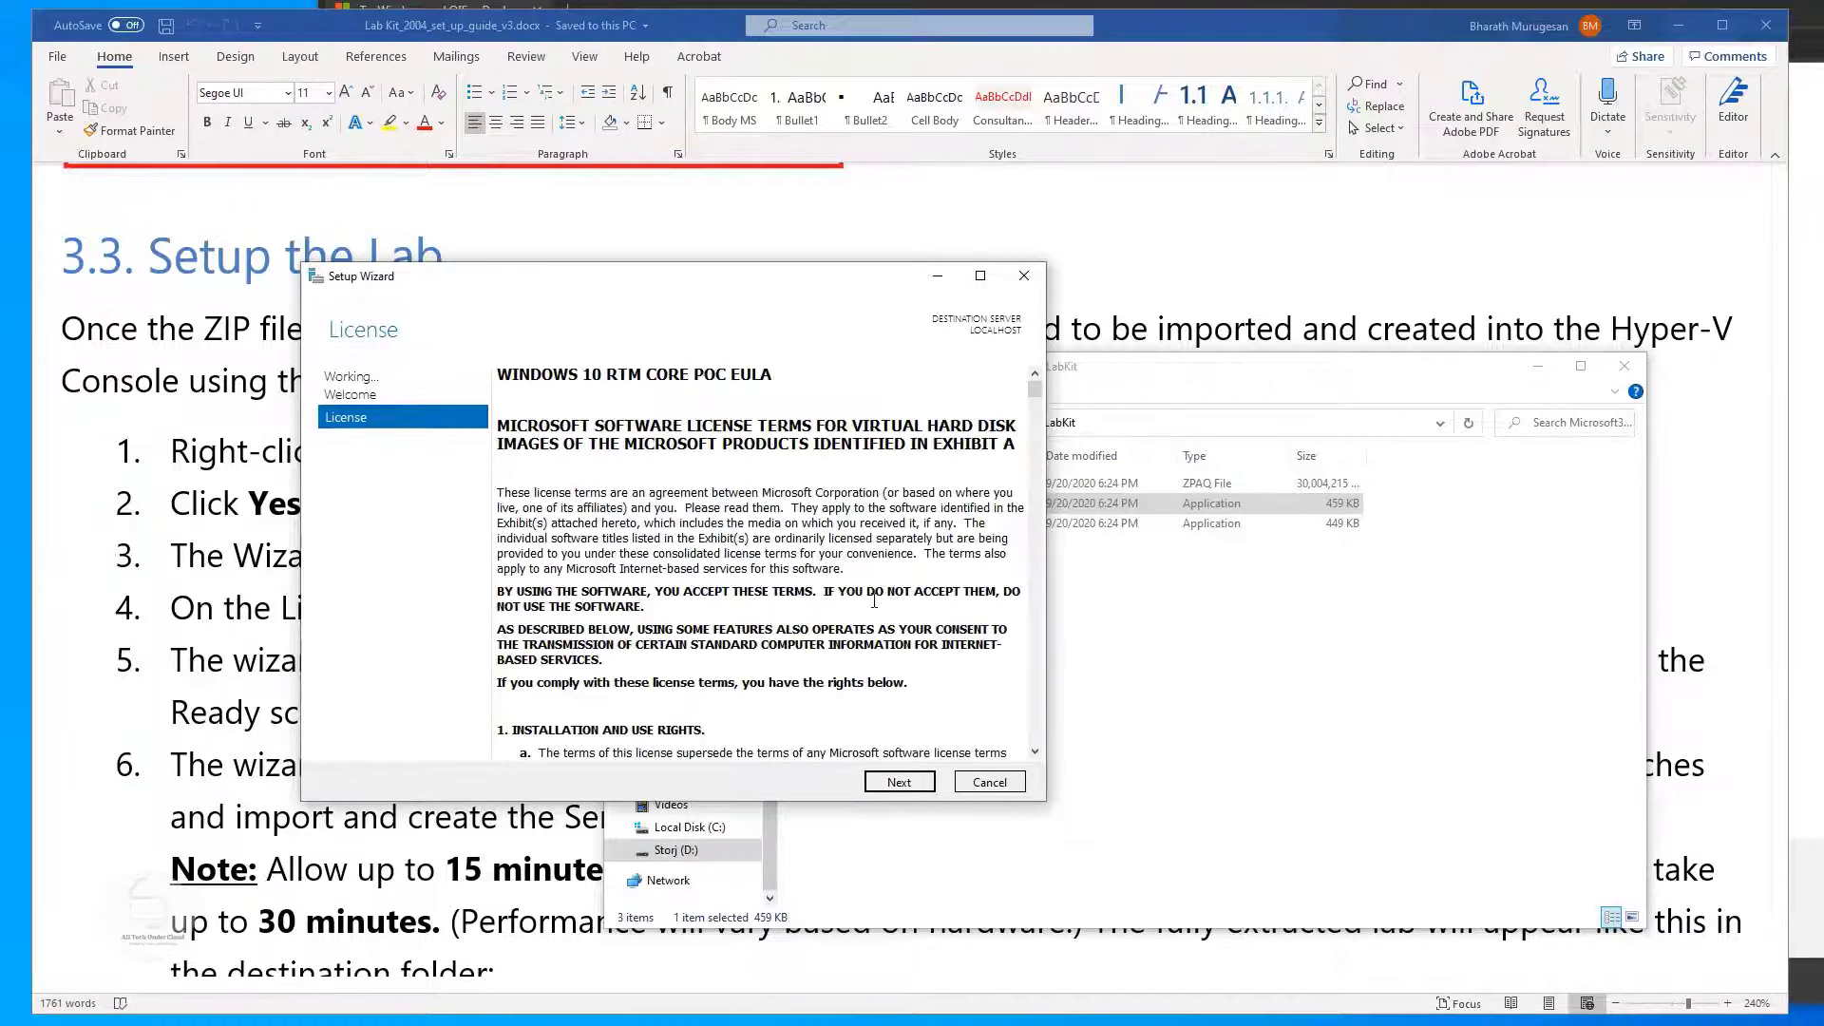
# - Read through the Setup Wizard's license terms and complete the wizard through its Ready and Monitor pages to provision the lab
pyautogui.click(874, 571)
pyautogui.moveTo(1035, 391); pyautogui.dragTo(1041, 751)
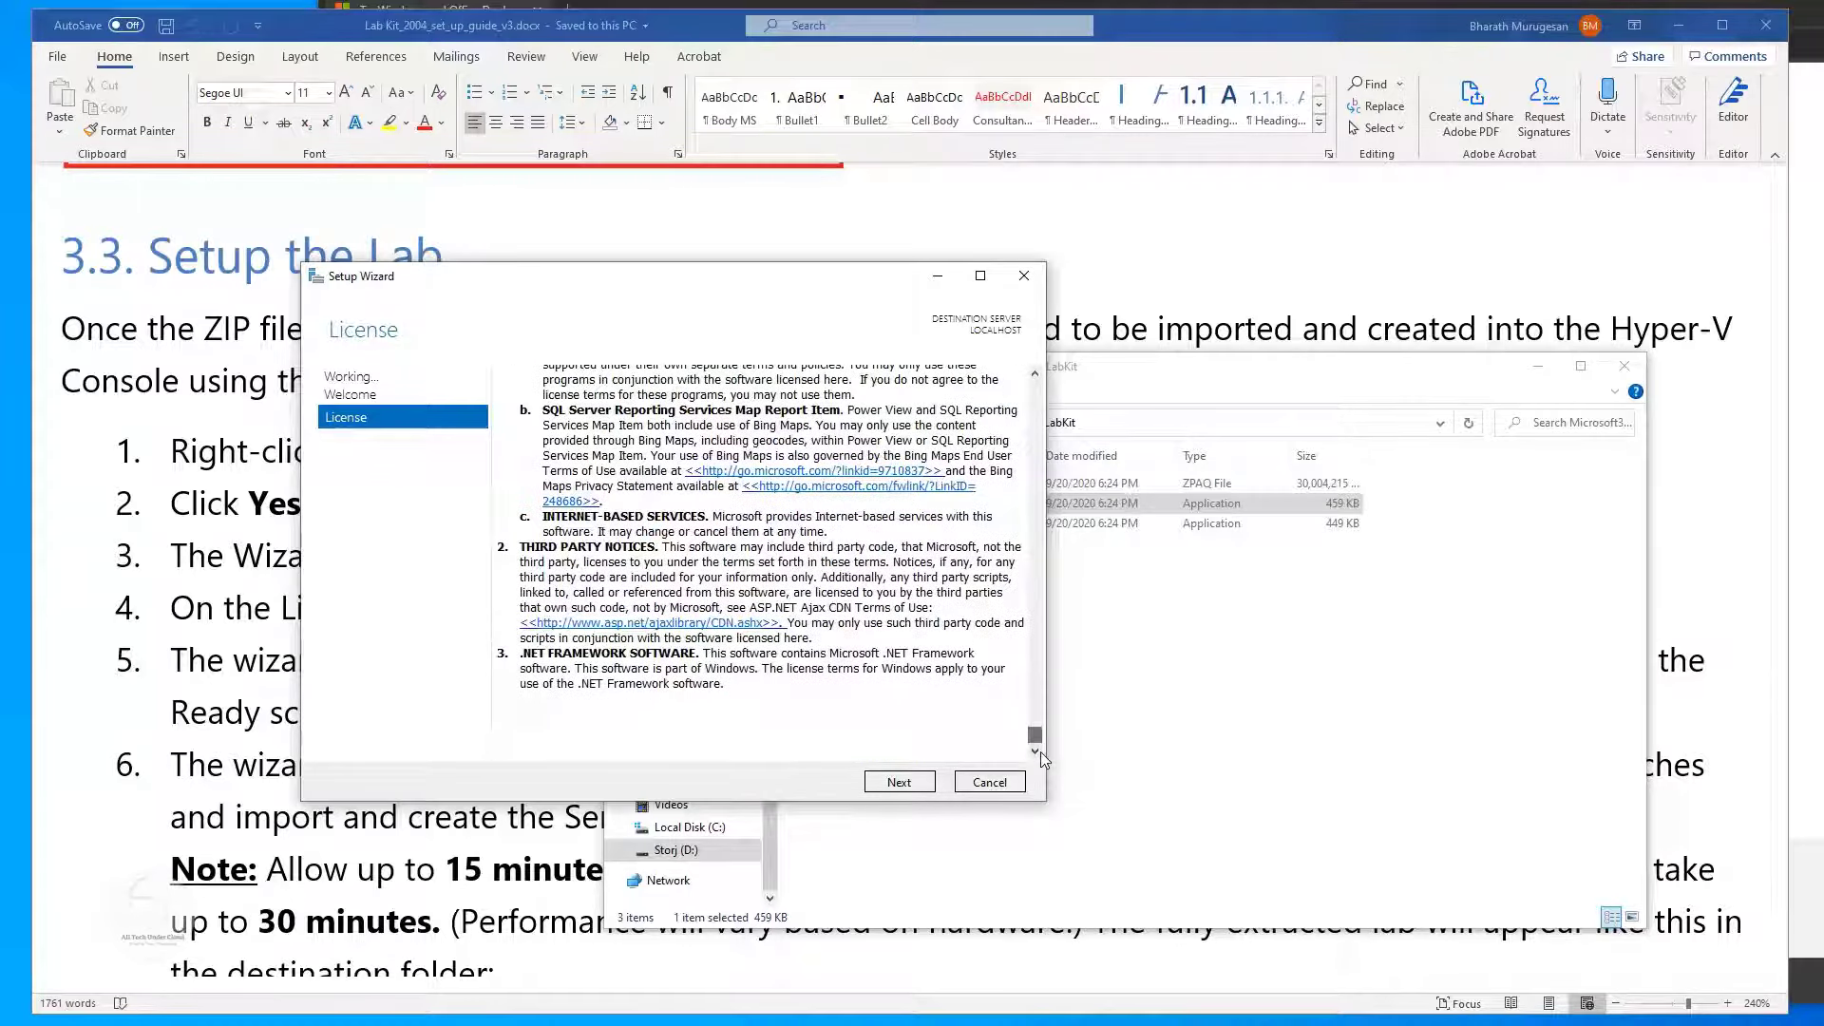
pyautogui.click(913, 784)
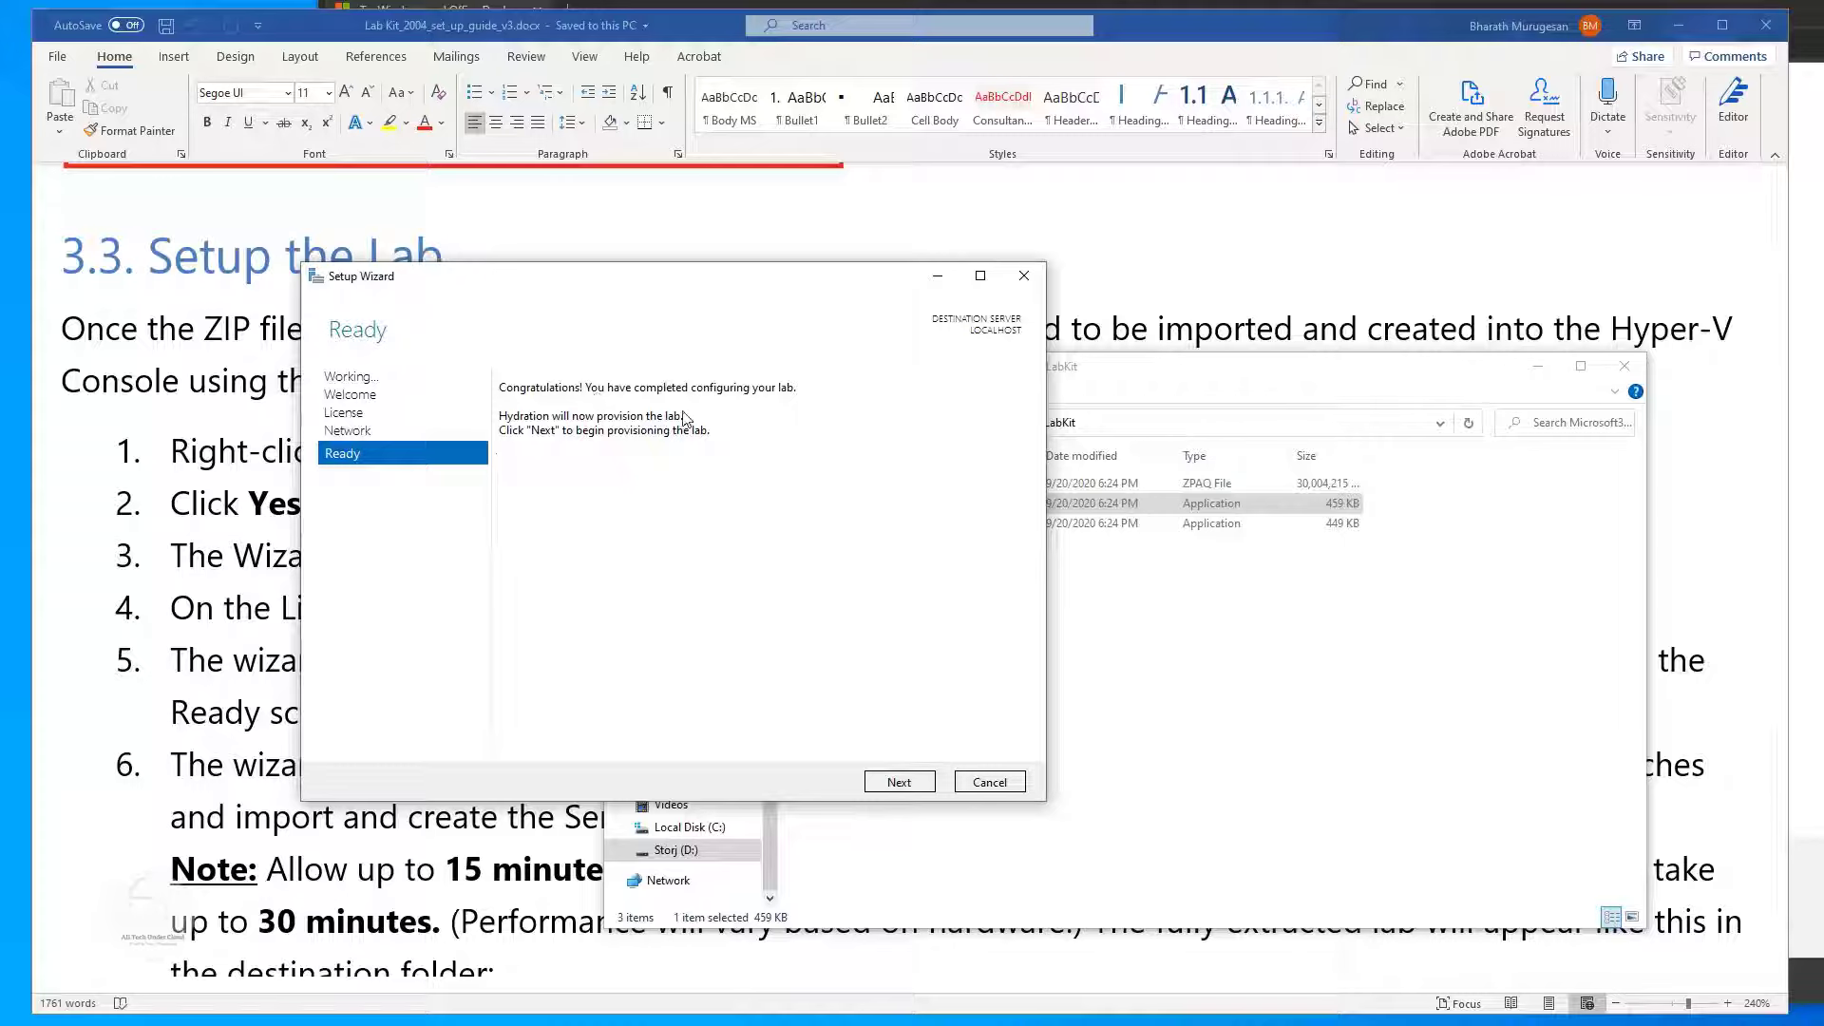
pyautogui.click(900, 783)
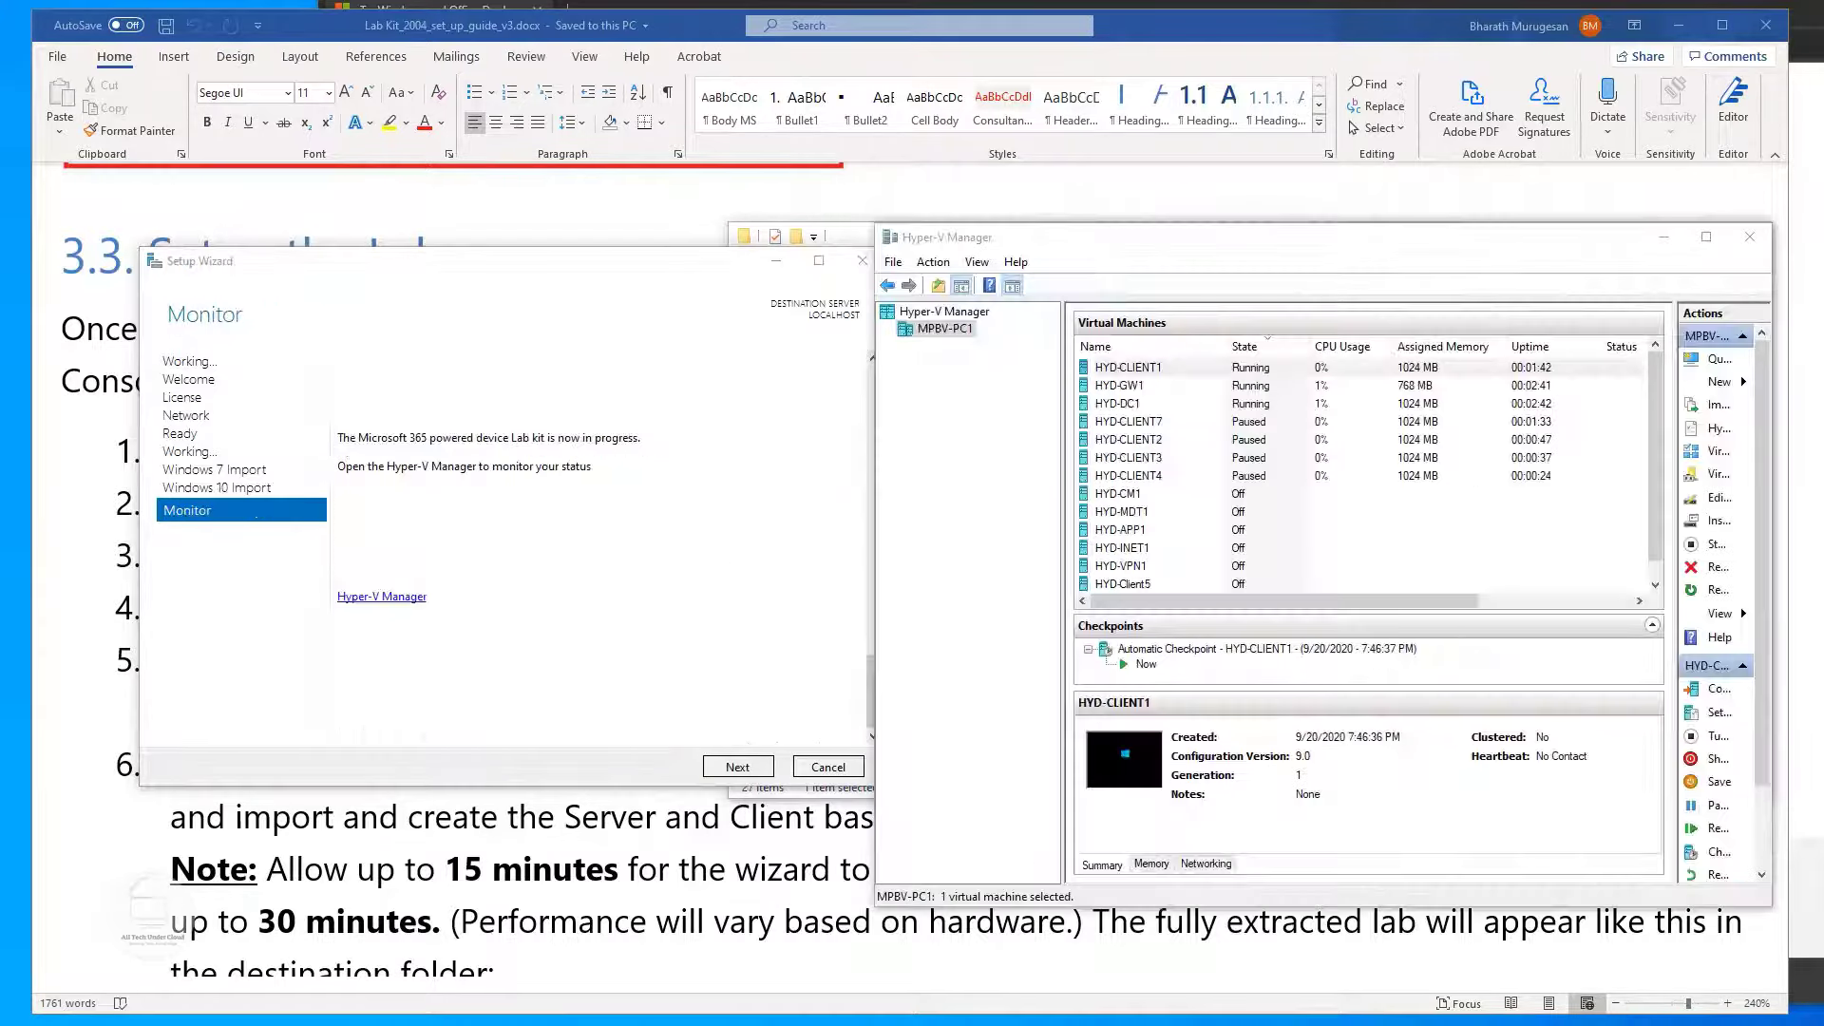
pyautogui.click(736, 768)
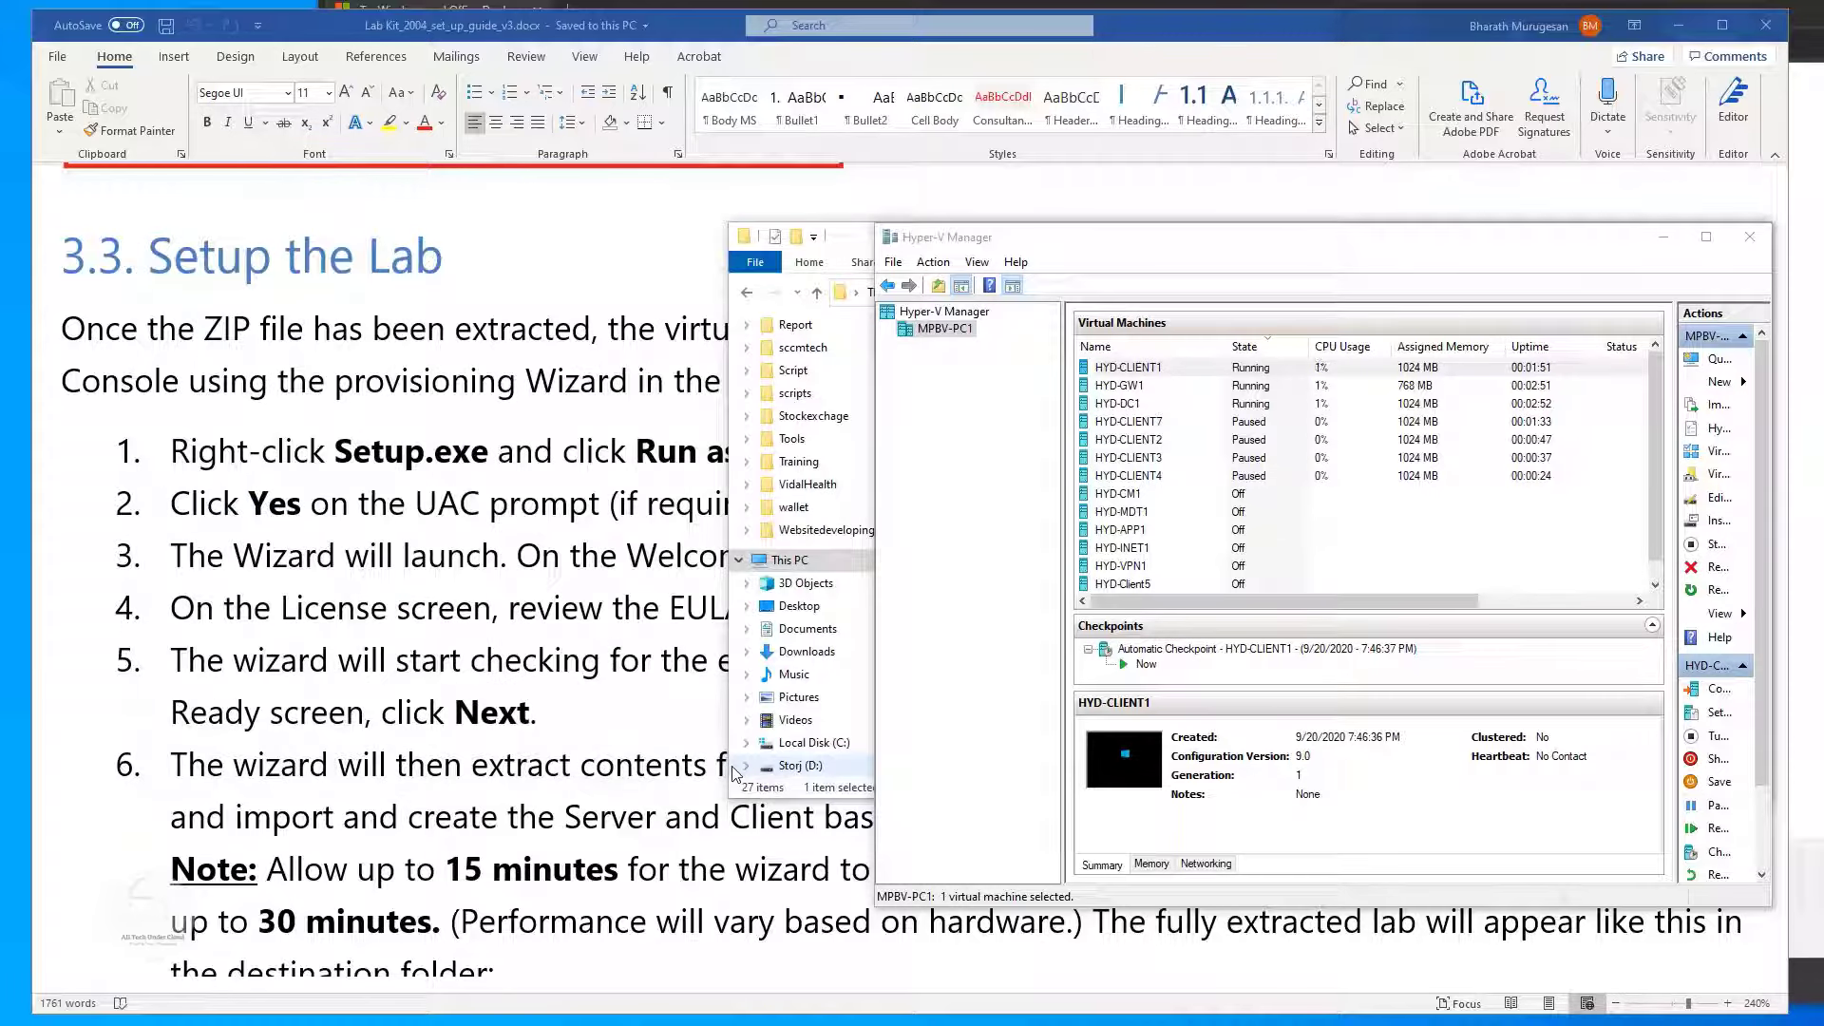
# - Bring Hyper-V Manager into full view, then connect to the HYD-CM1 virtual machine and start it
pyautogui.moveTo(1136, 243); pyautogui.dragTo(712, 225)
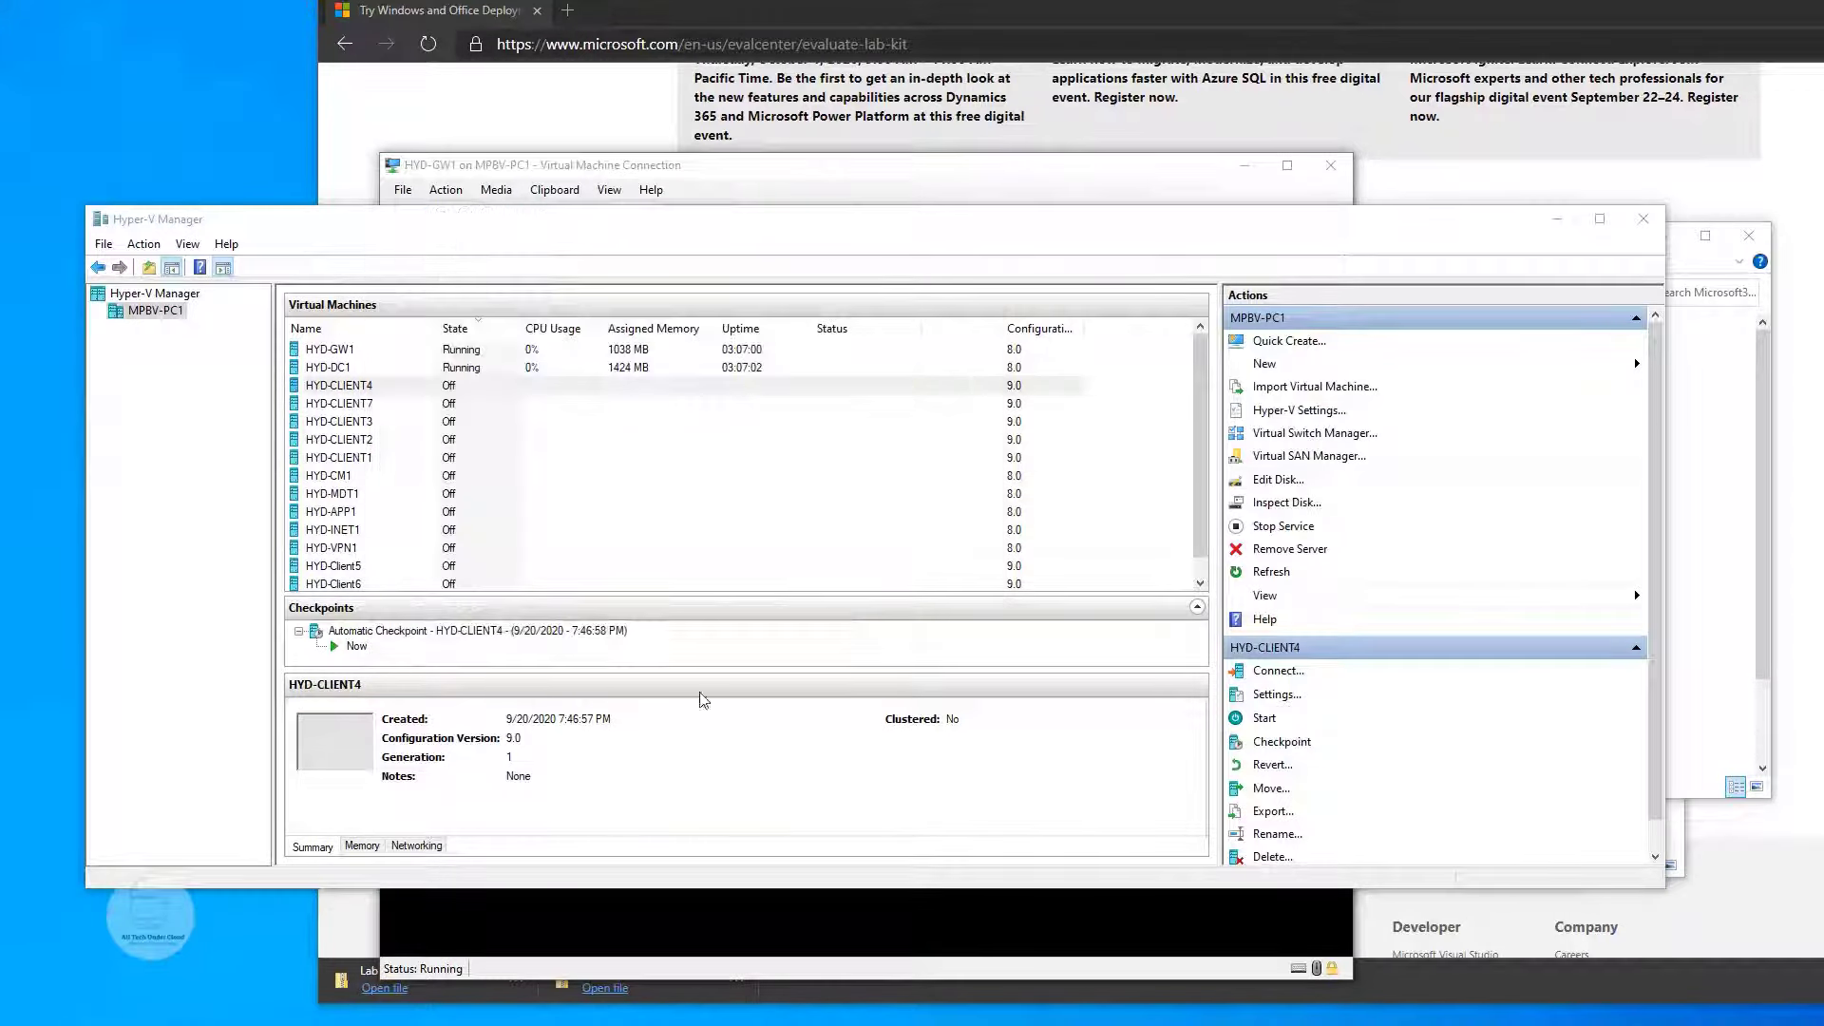
pyautogui.click(352, 467)
pyautogui.click(349, 460)
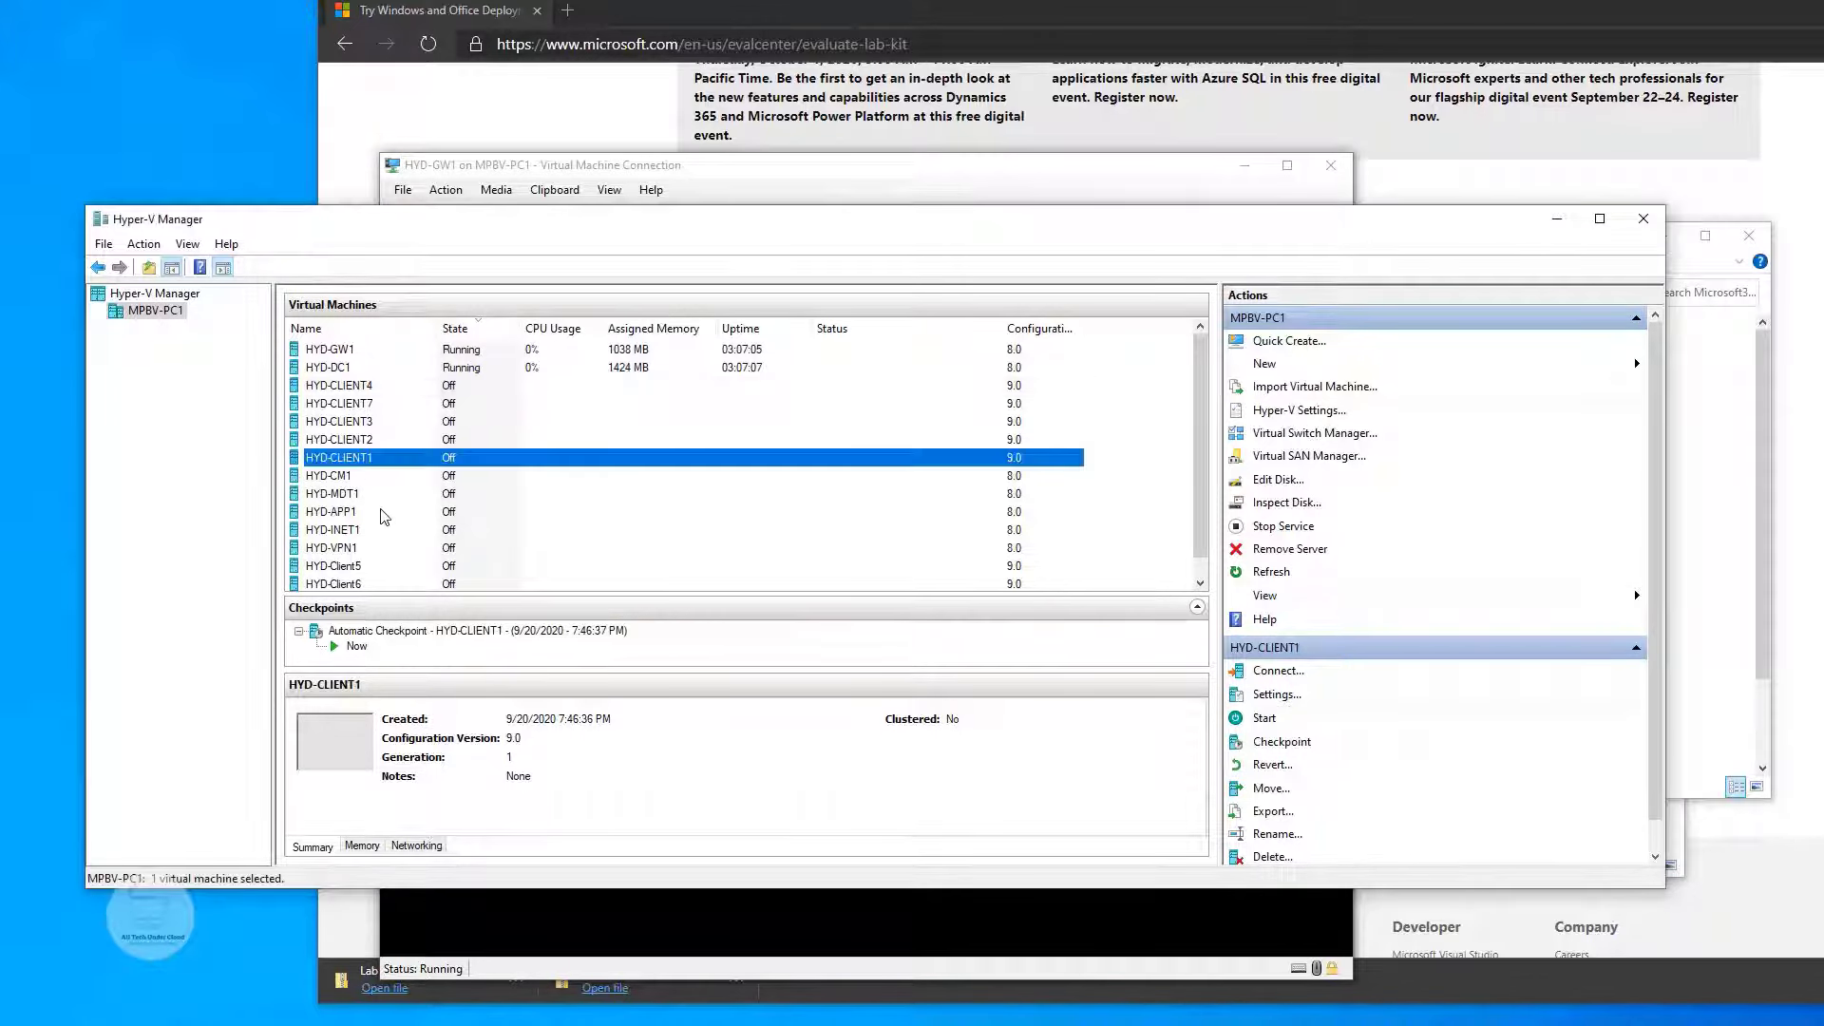
pyautogui.doubleClick(334, 475)
pyautogui.click(684, 436)
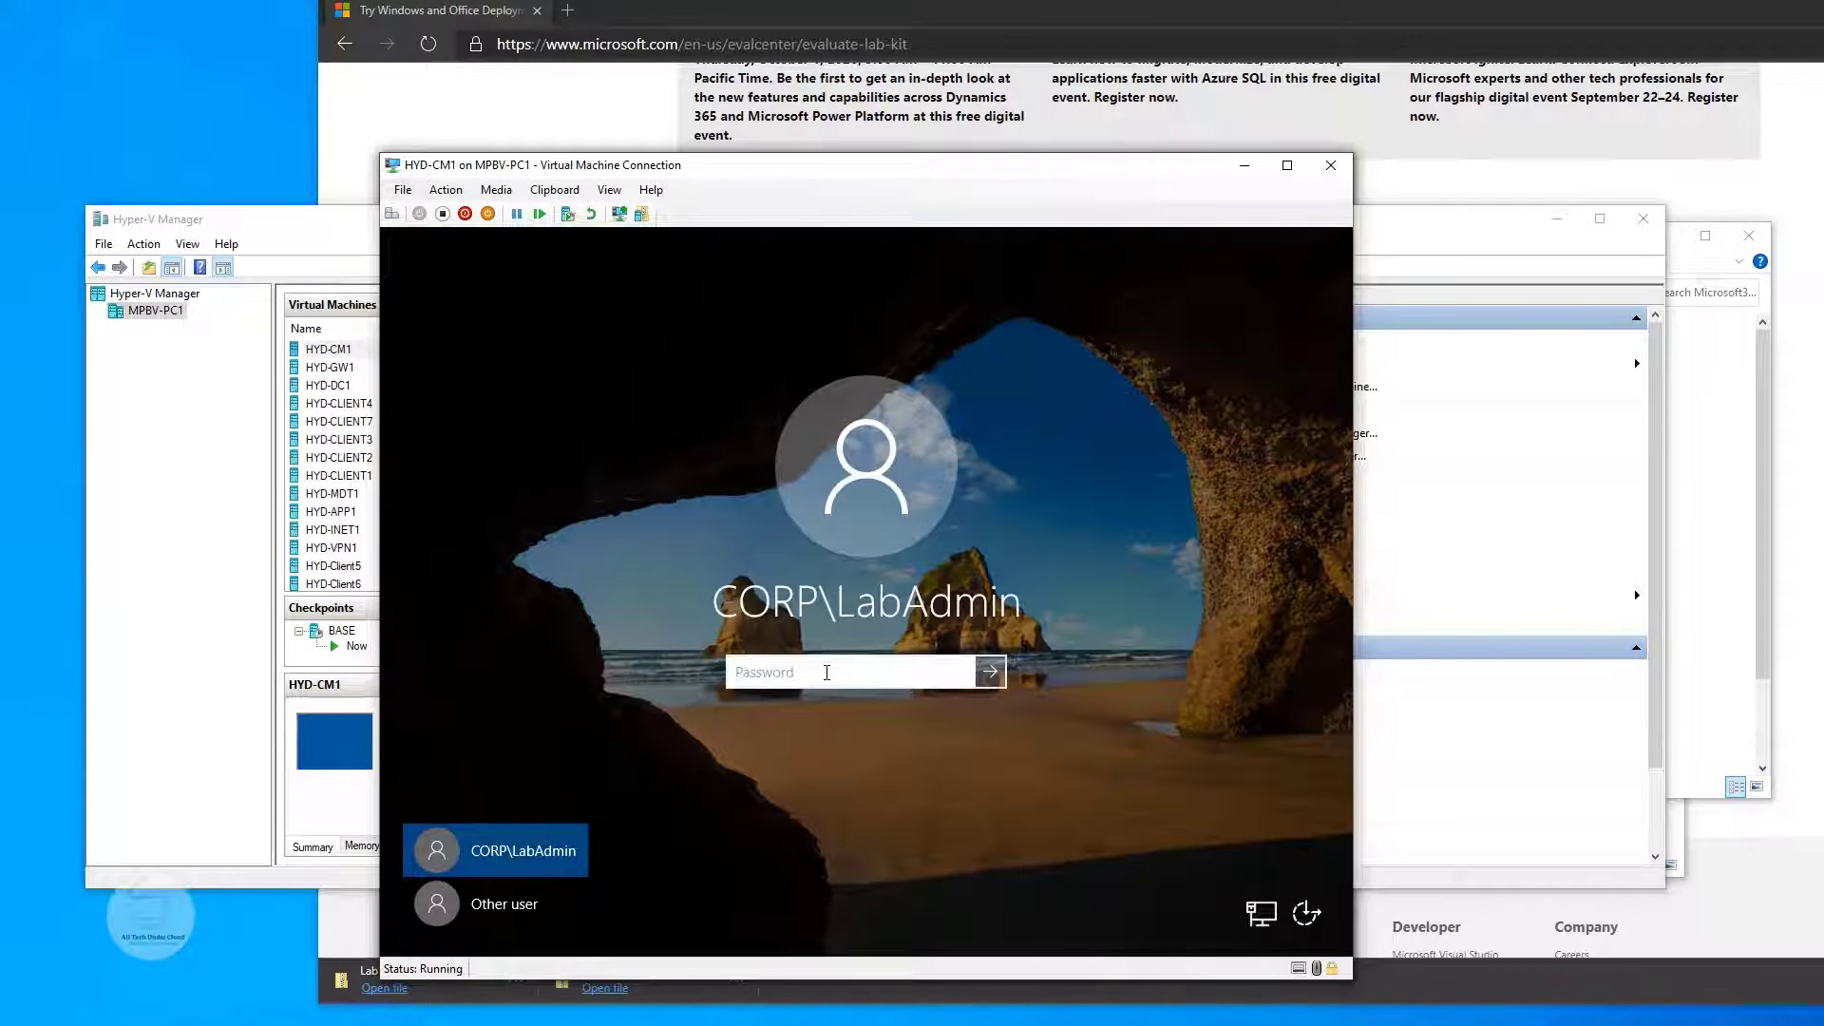
# - Sign in to HYD-CM1 with the lab administrator account's password and launch the Configuration Manager Console
pyautogui.click(826, 672)
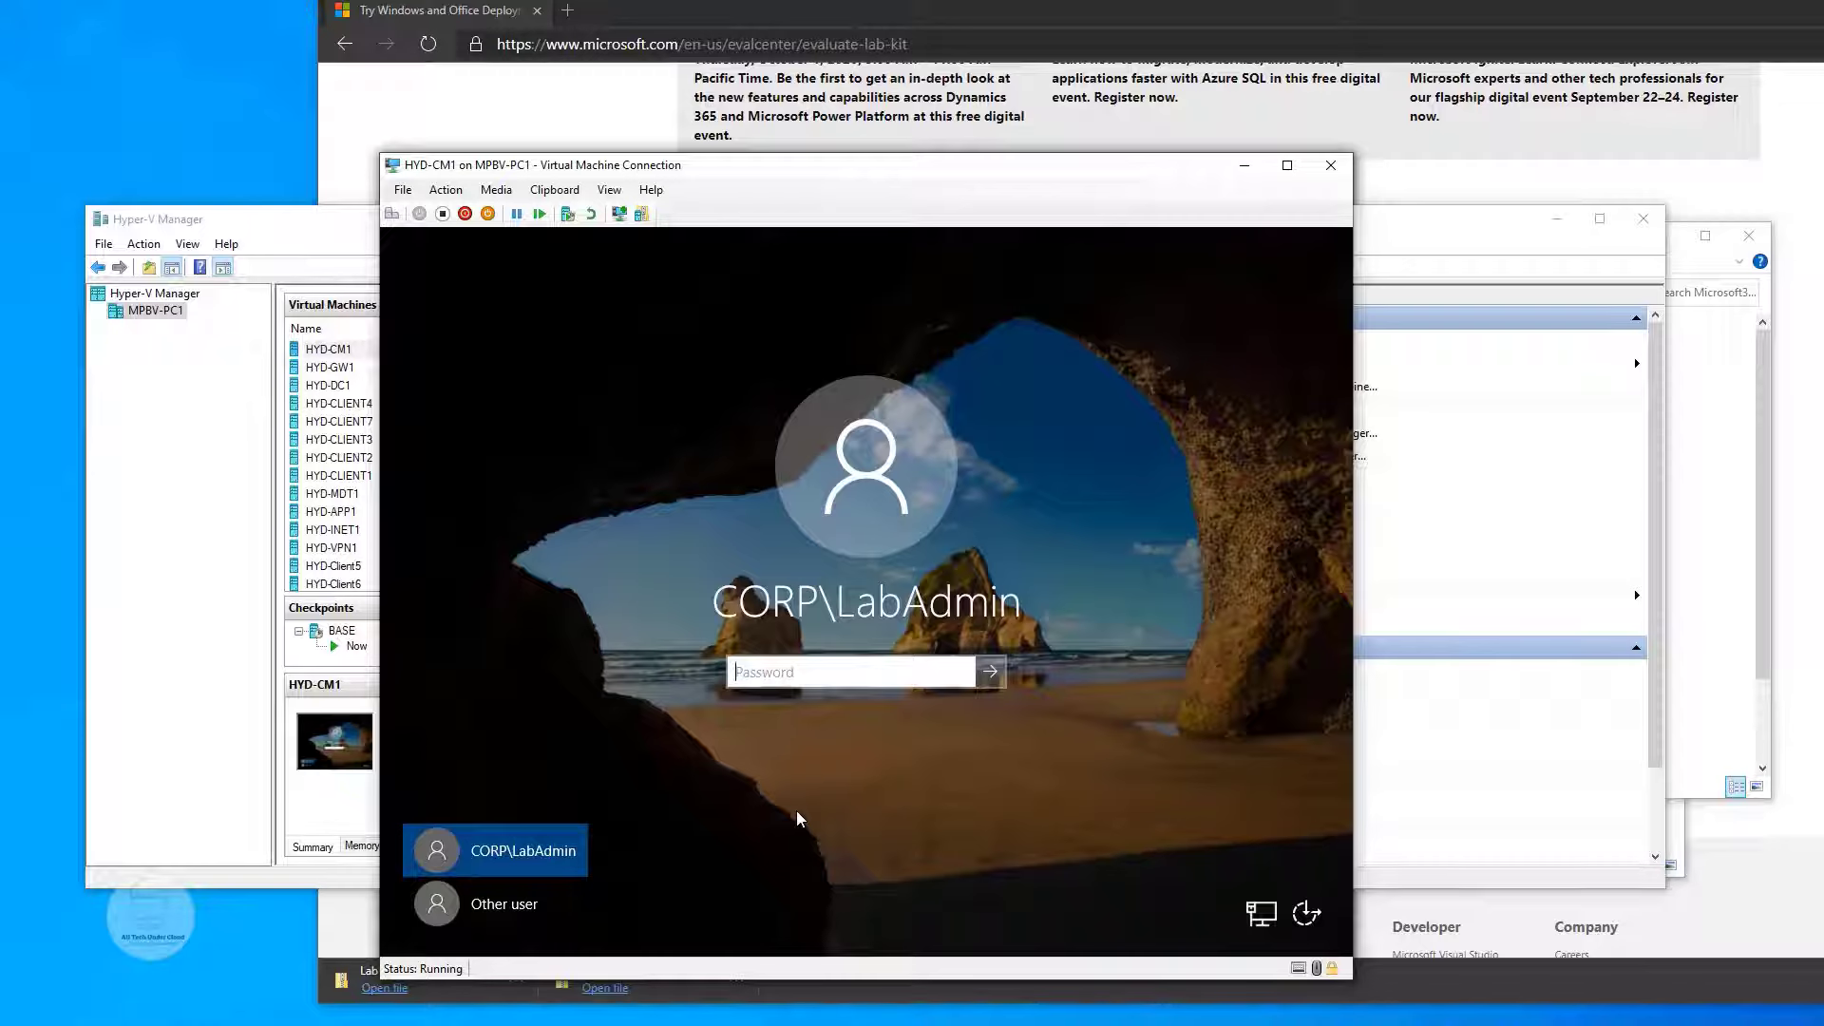
pyautogui.write('••••••••')
pyautogui.press('Return')
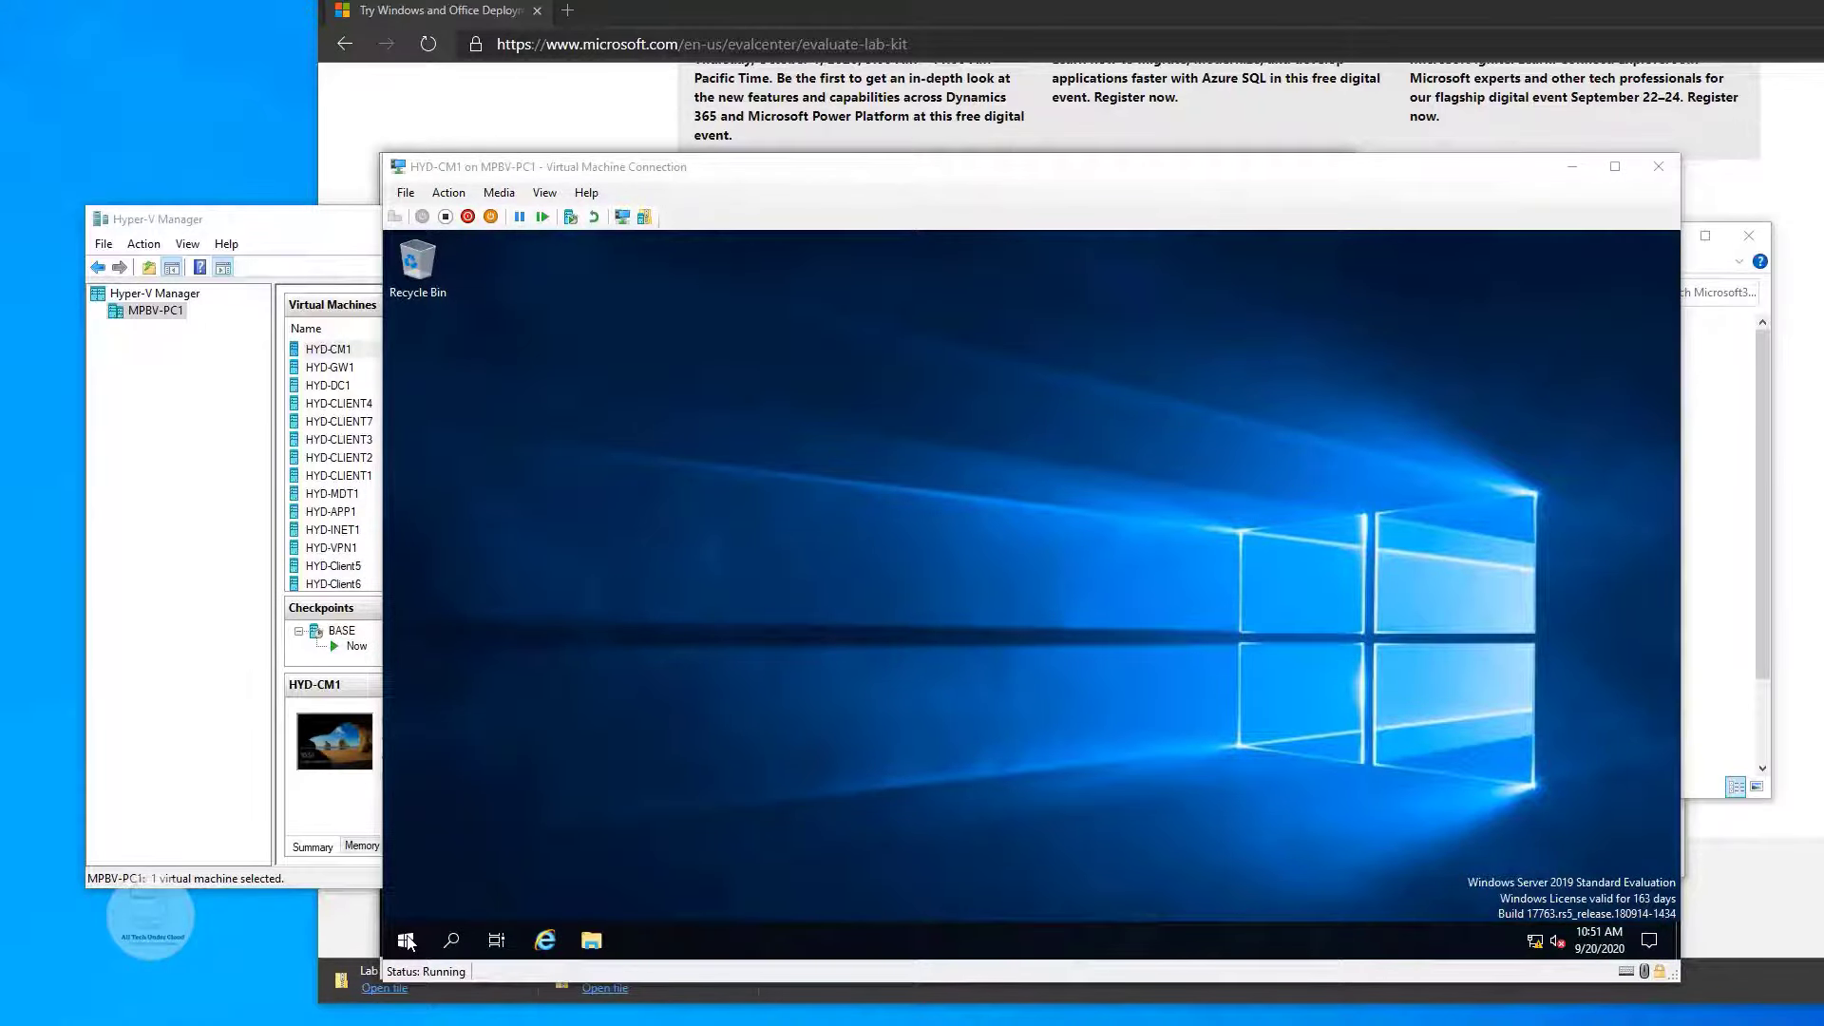
pyautogui.click(408, 941)
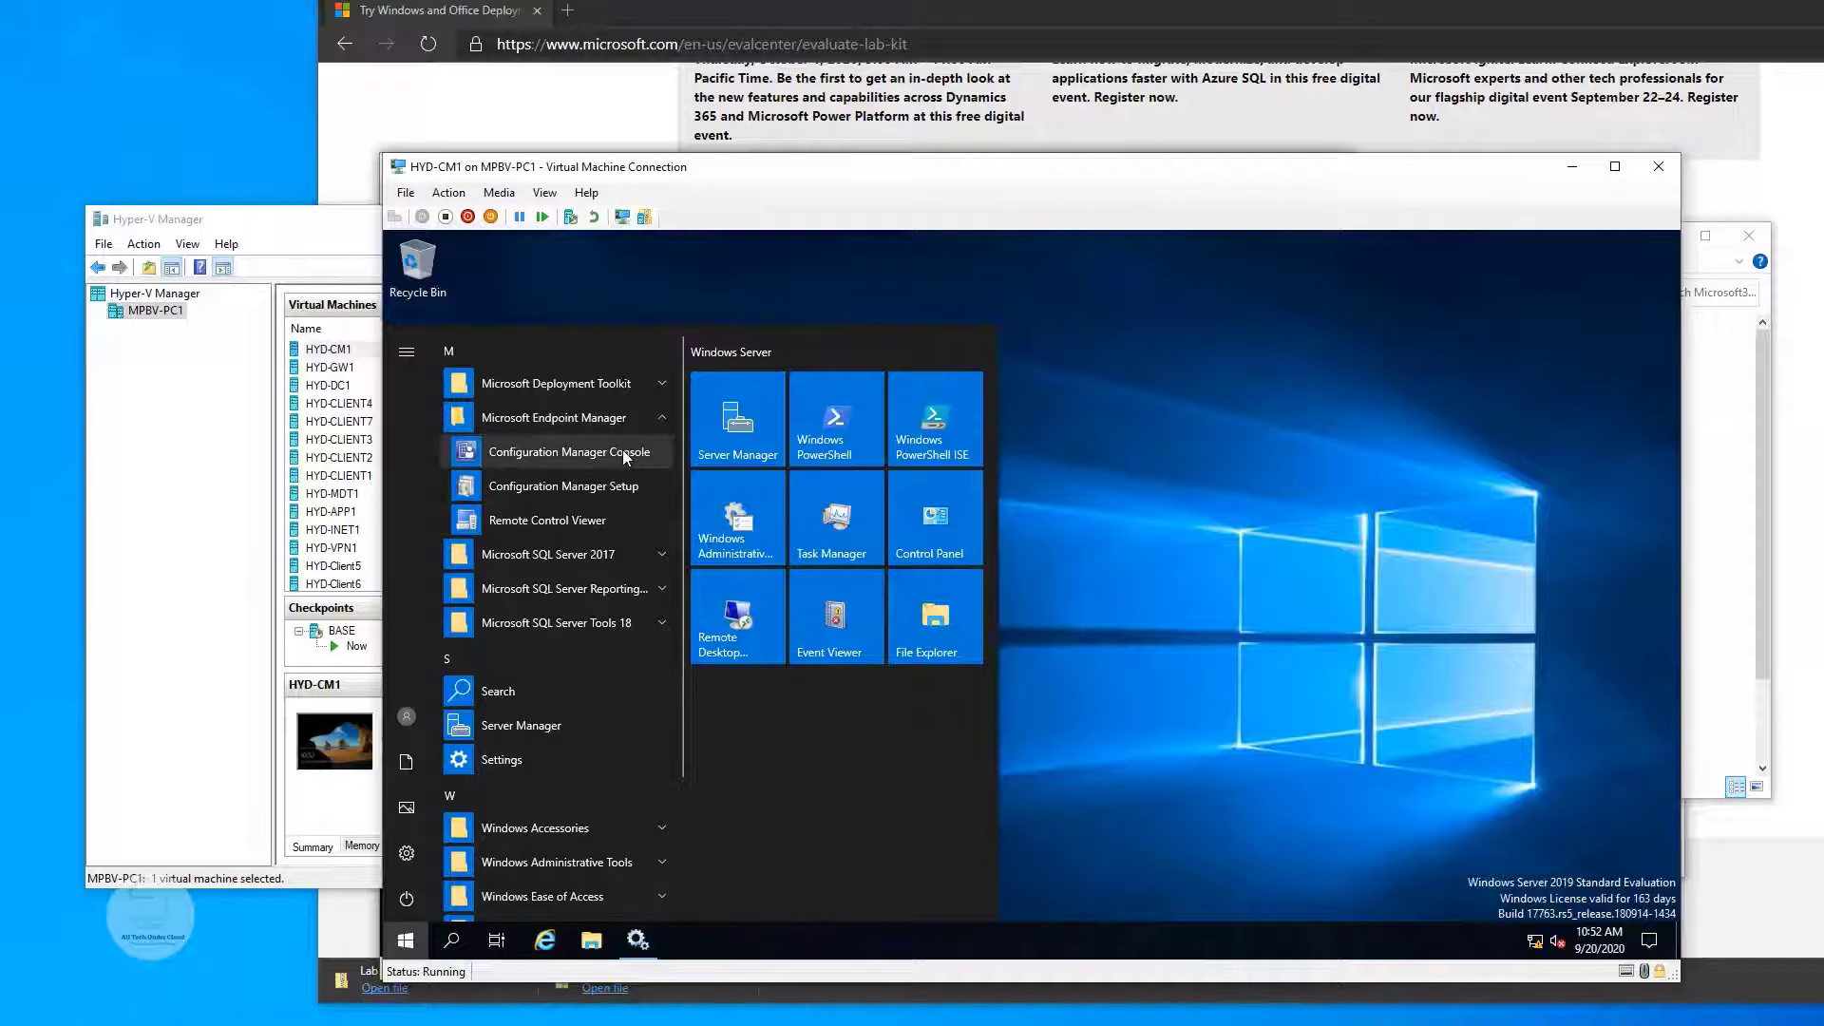
pyautogui.click(623, 451)
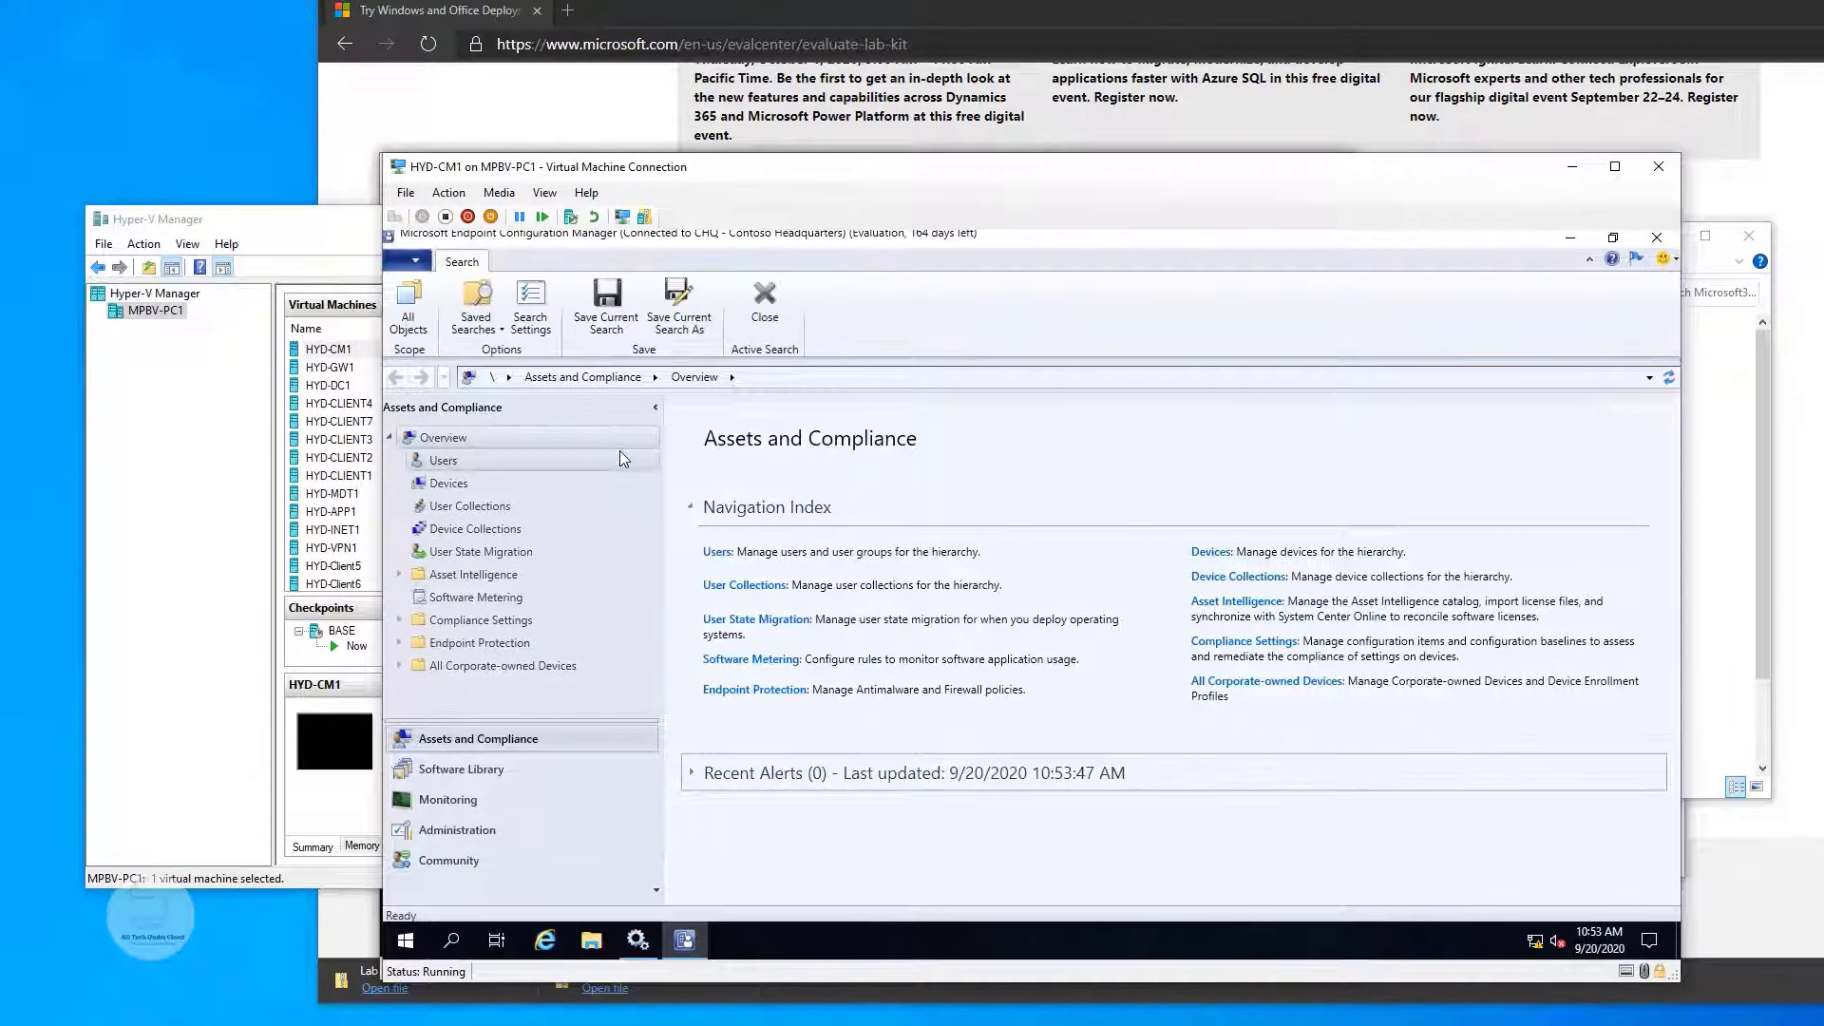
# - Review the Users list with its Name column widened and the Devices list under Assets and Compliance
pyautogui.click(452, 461)
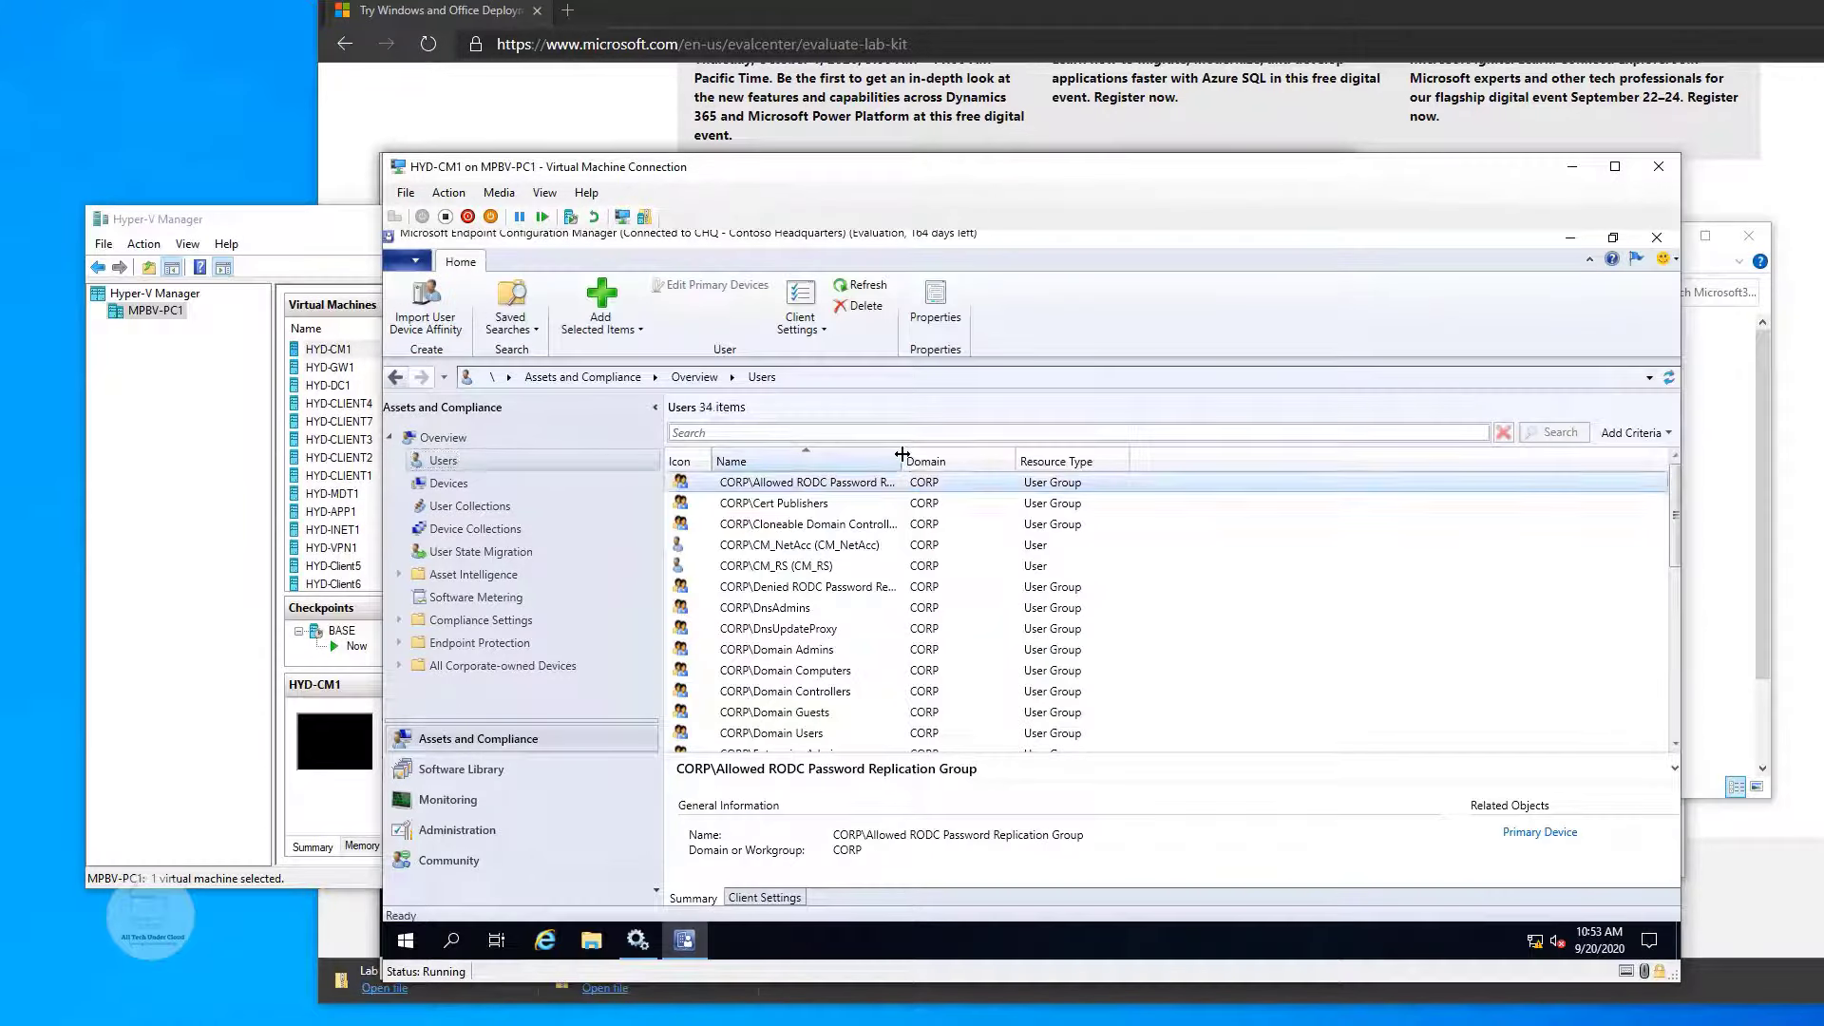
pyautogui.moveTo(902, 455); pyautogui.dragTo(975, 456)
pyautogui.scroll(-7, 966, 587)
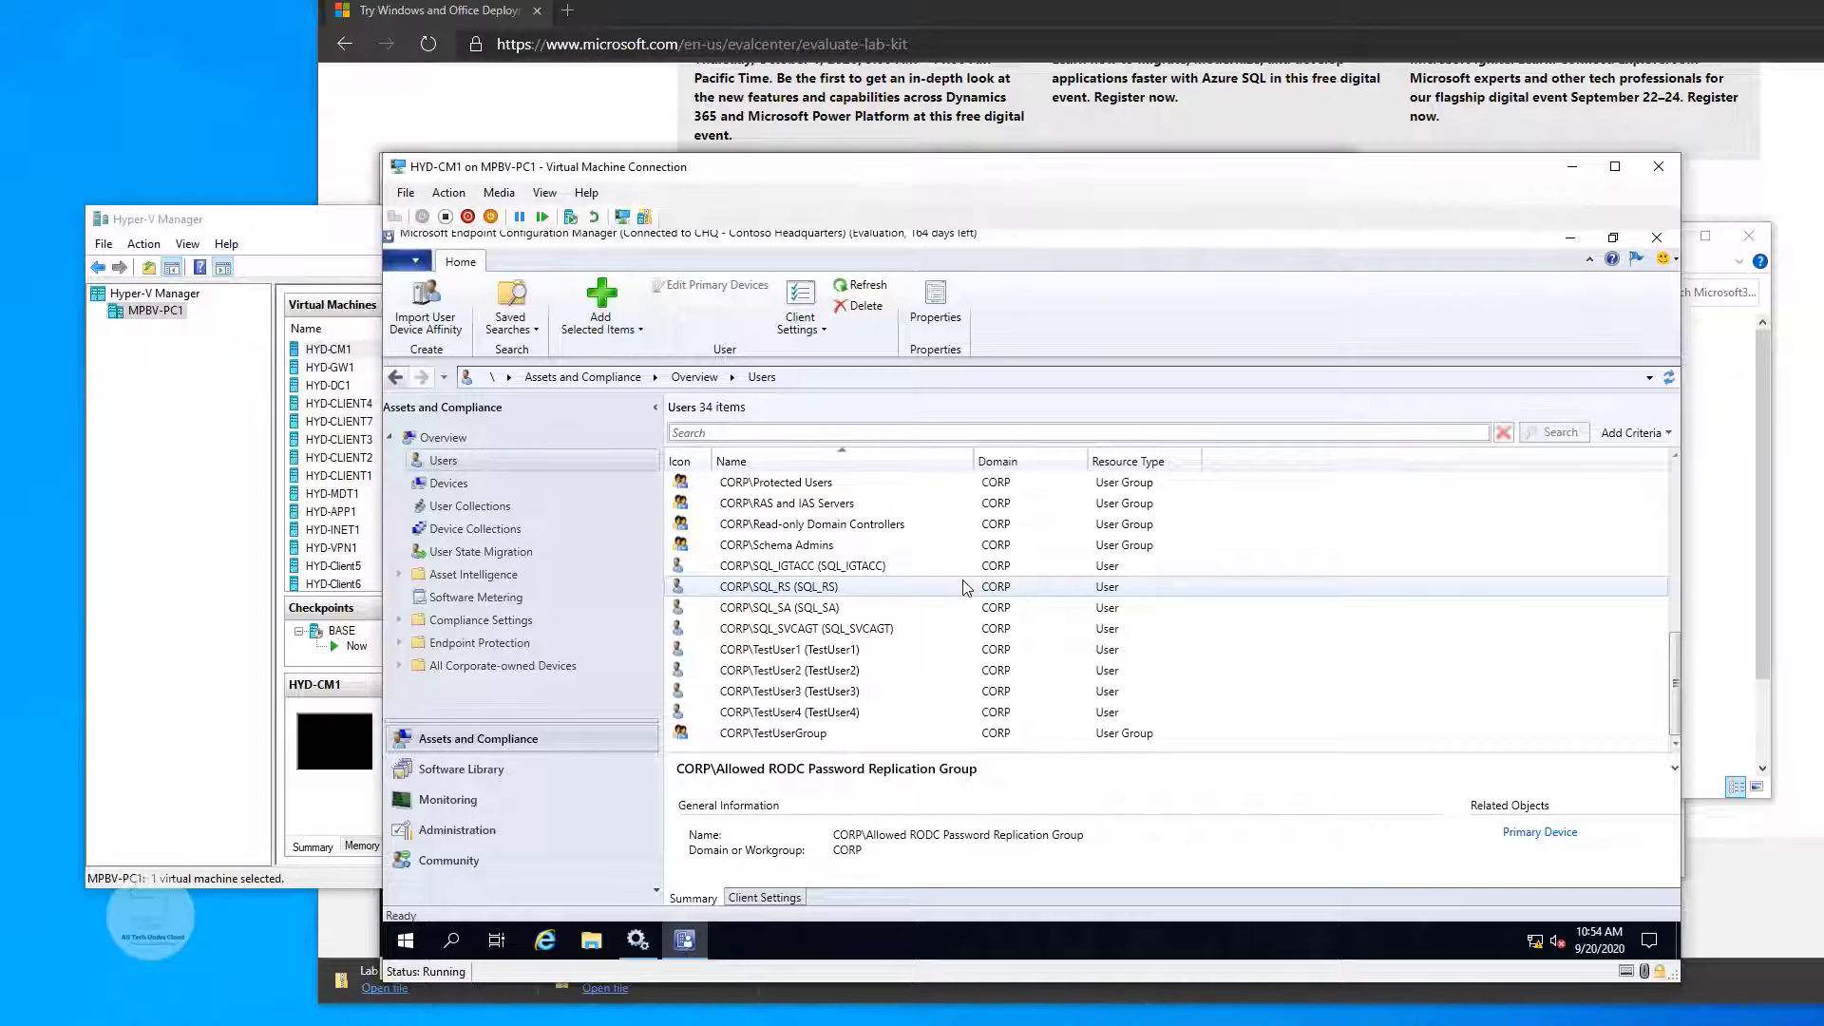
pyautogui.click(488, 483)
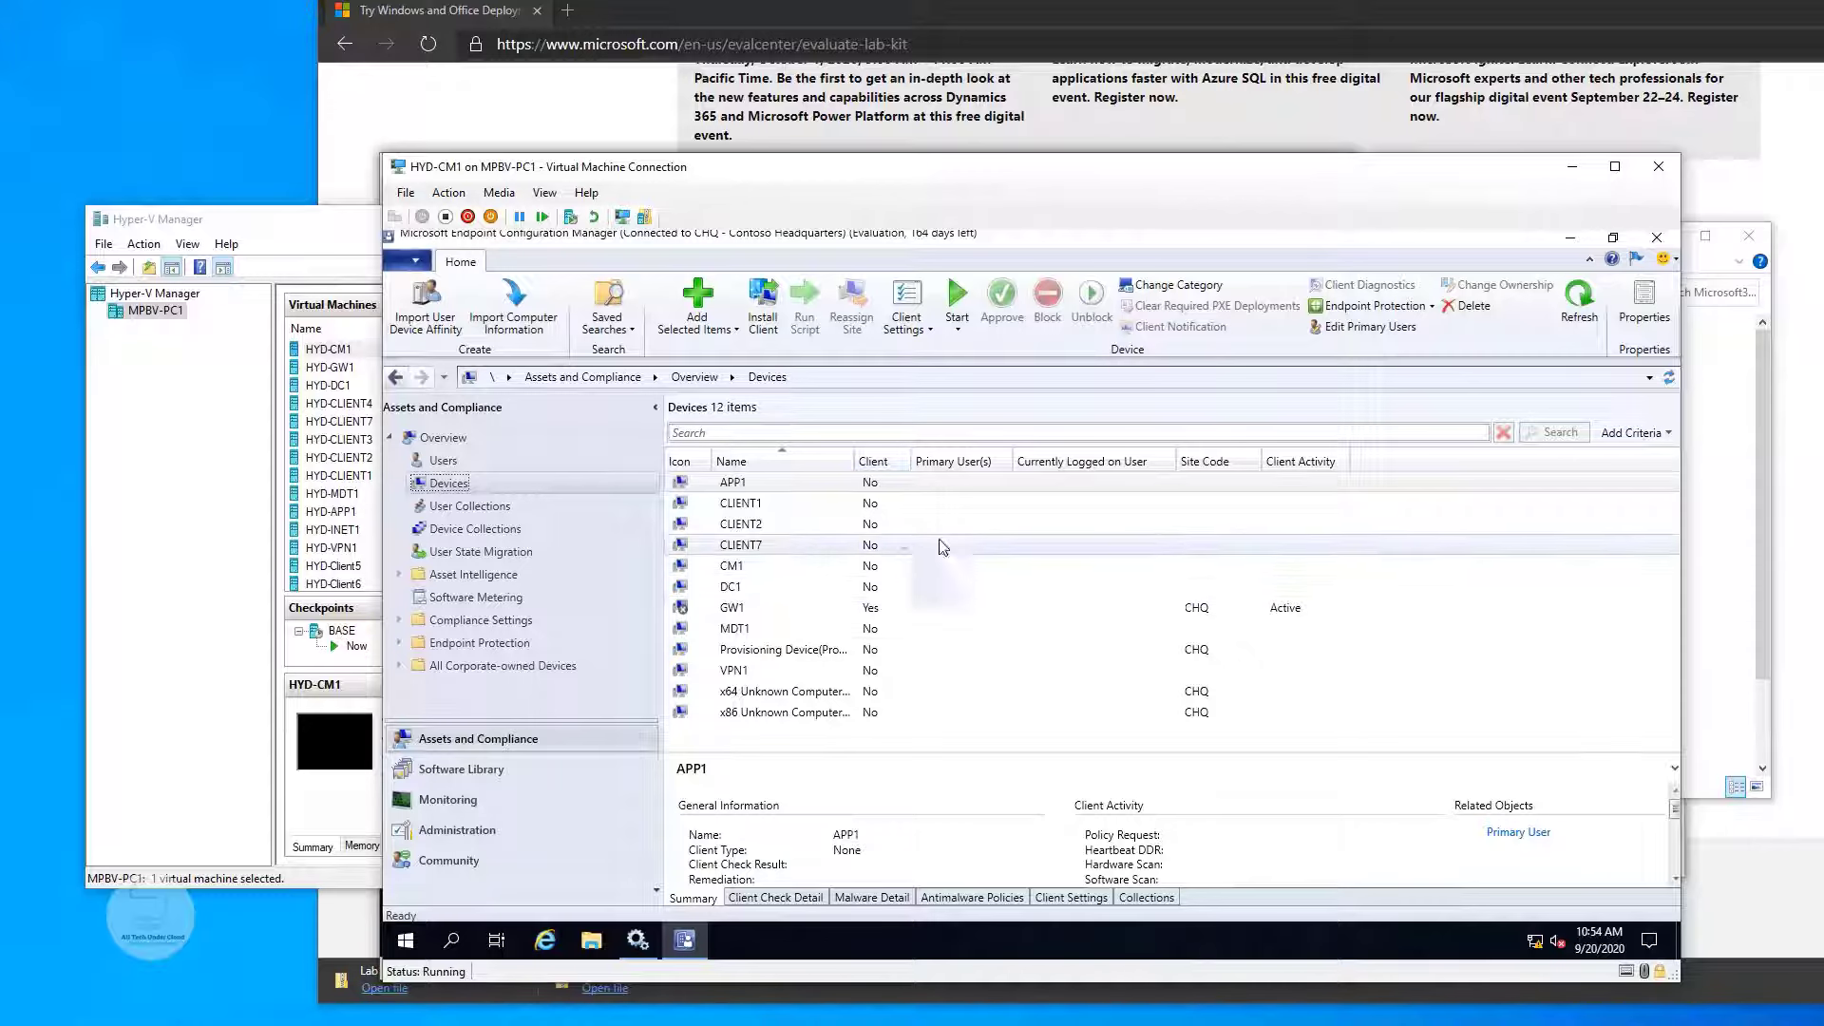
# - Check the Configuration Manager console and site versions in the About Configuration Manager information, then close it
pyautogui.click(415, 259)
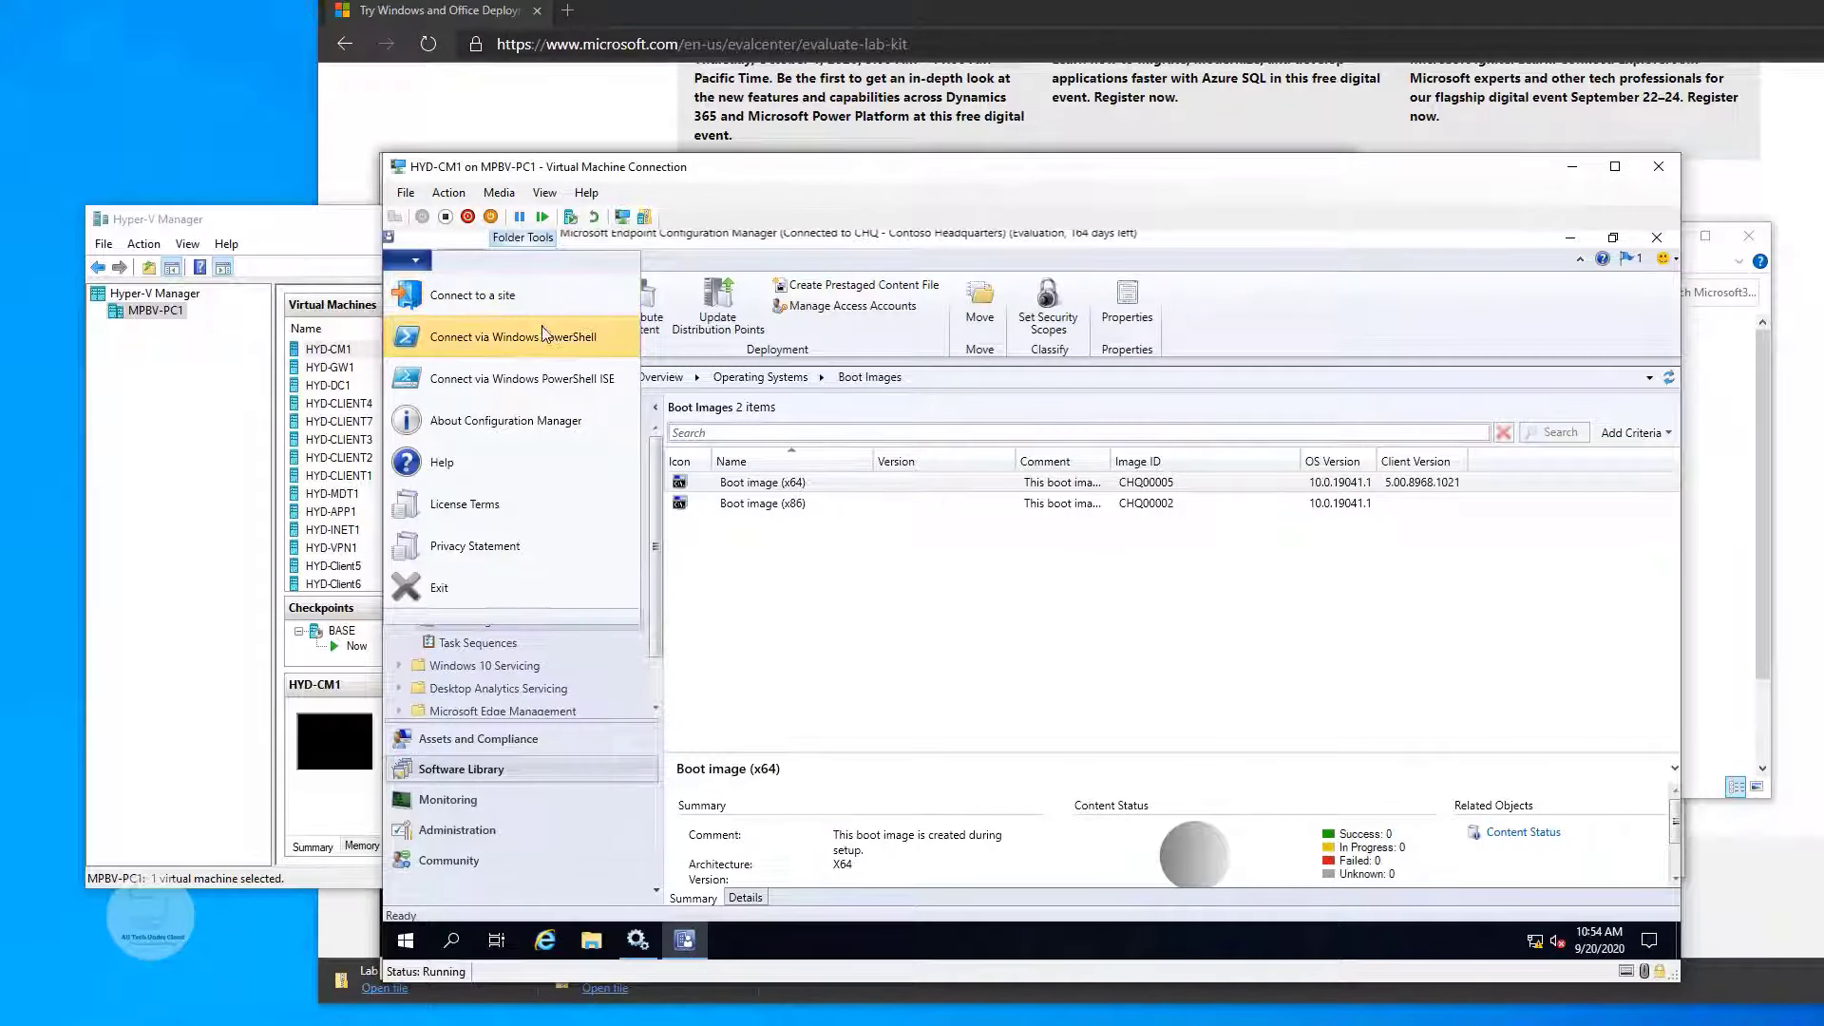
pyautogui.click(533, 424)
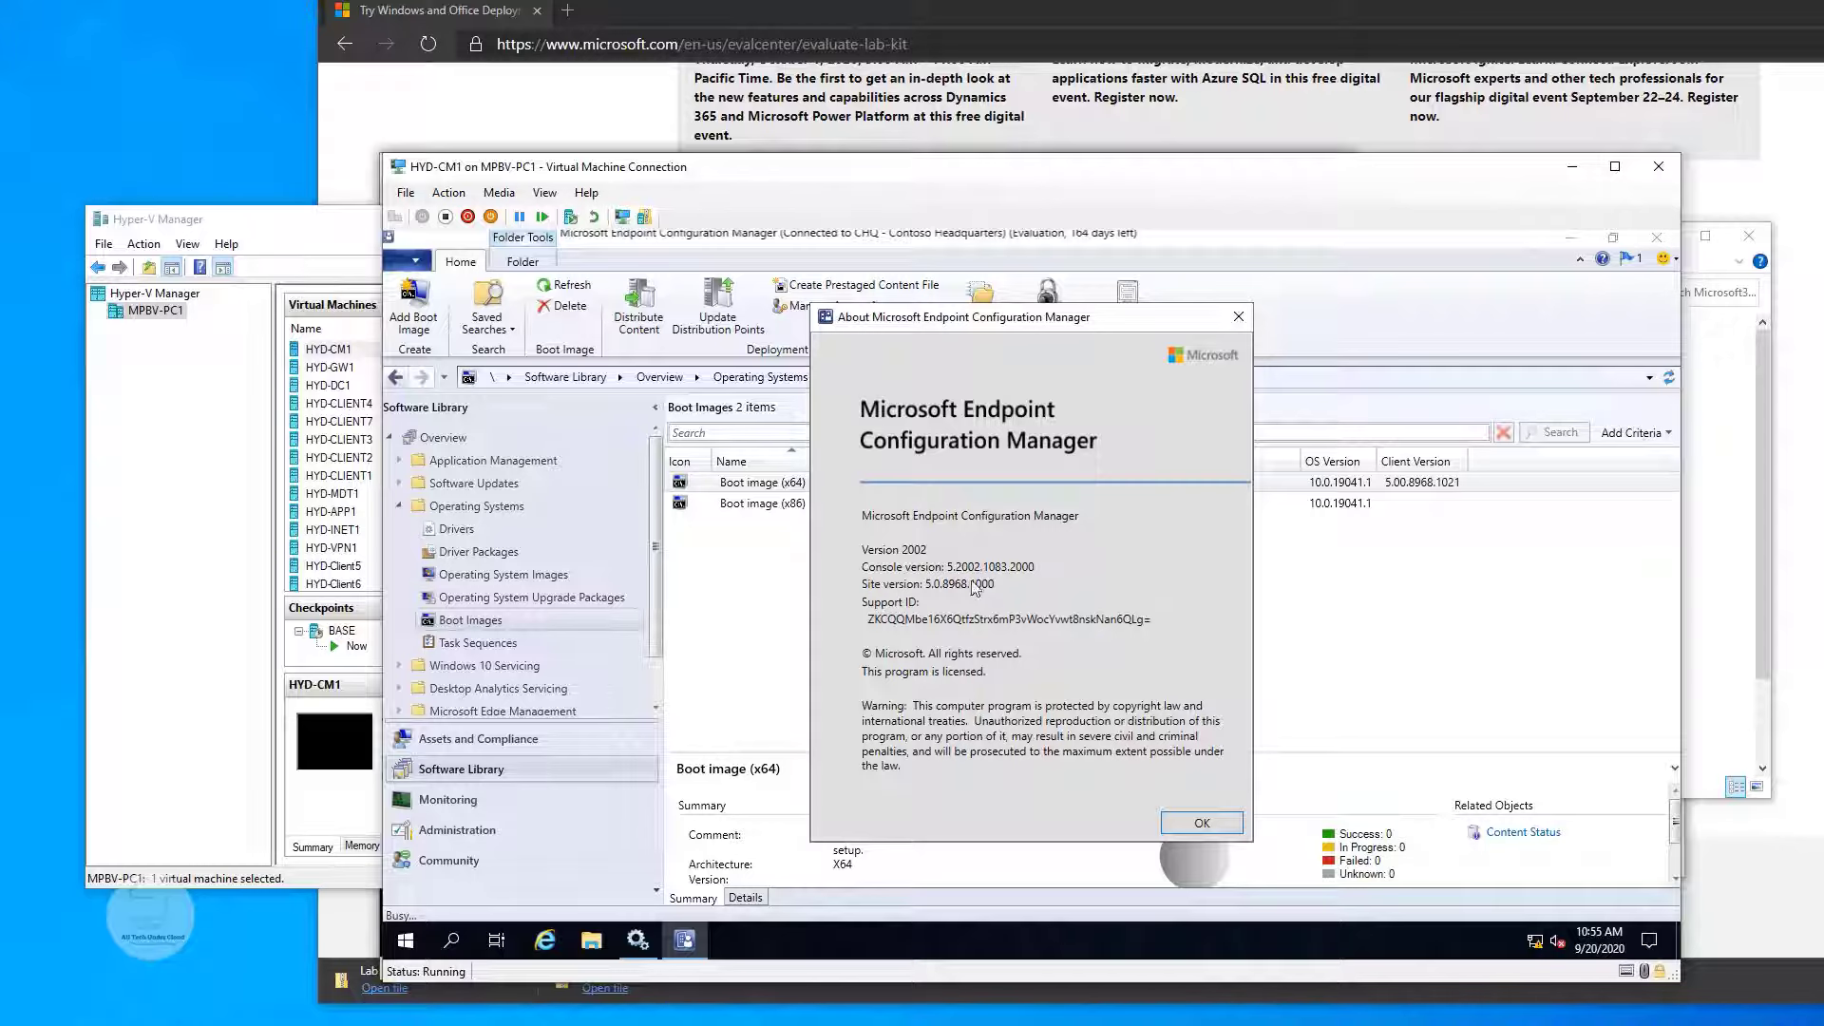
pyautogui.click(1202, 824)
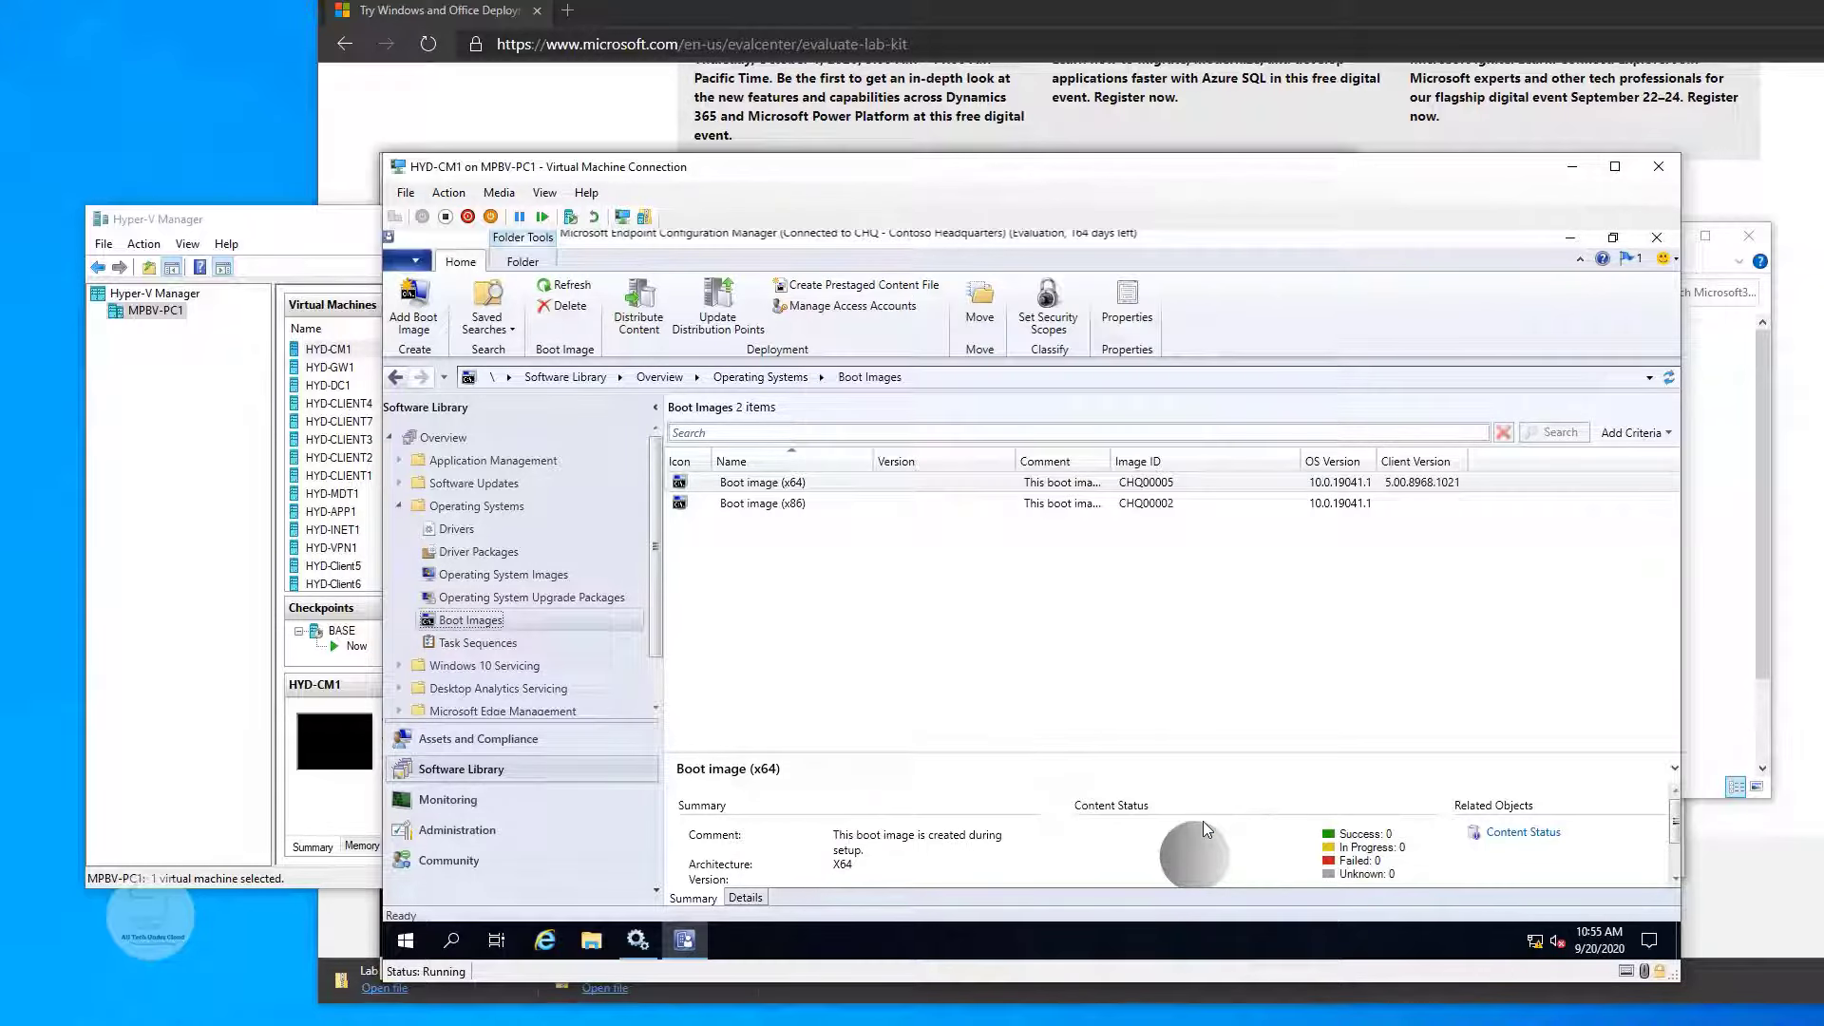
# - Open Updates and Servicing under Administration, widen the Name column and select the Configuration Manager 2006 update to view its details
pyautogui.click(513, 829)
pyautogui.click(398, 466)
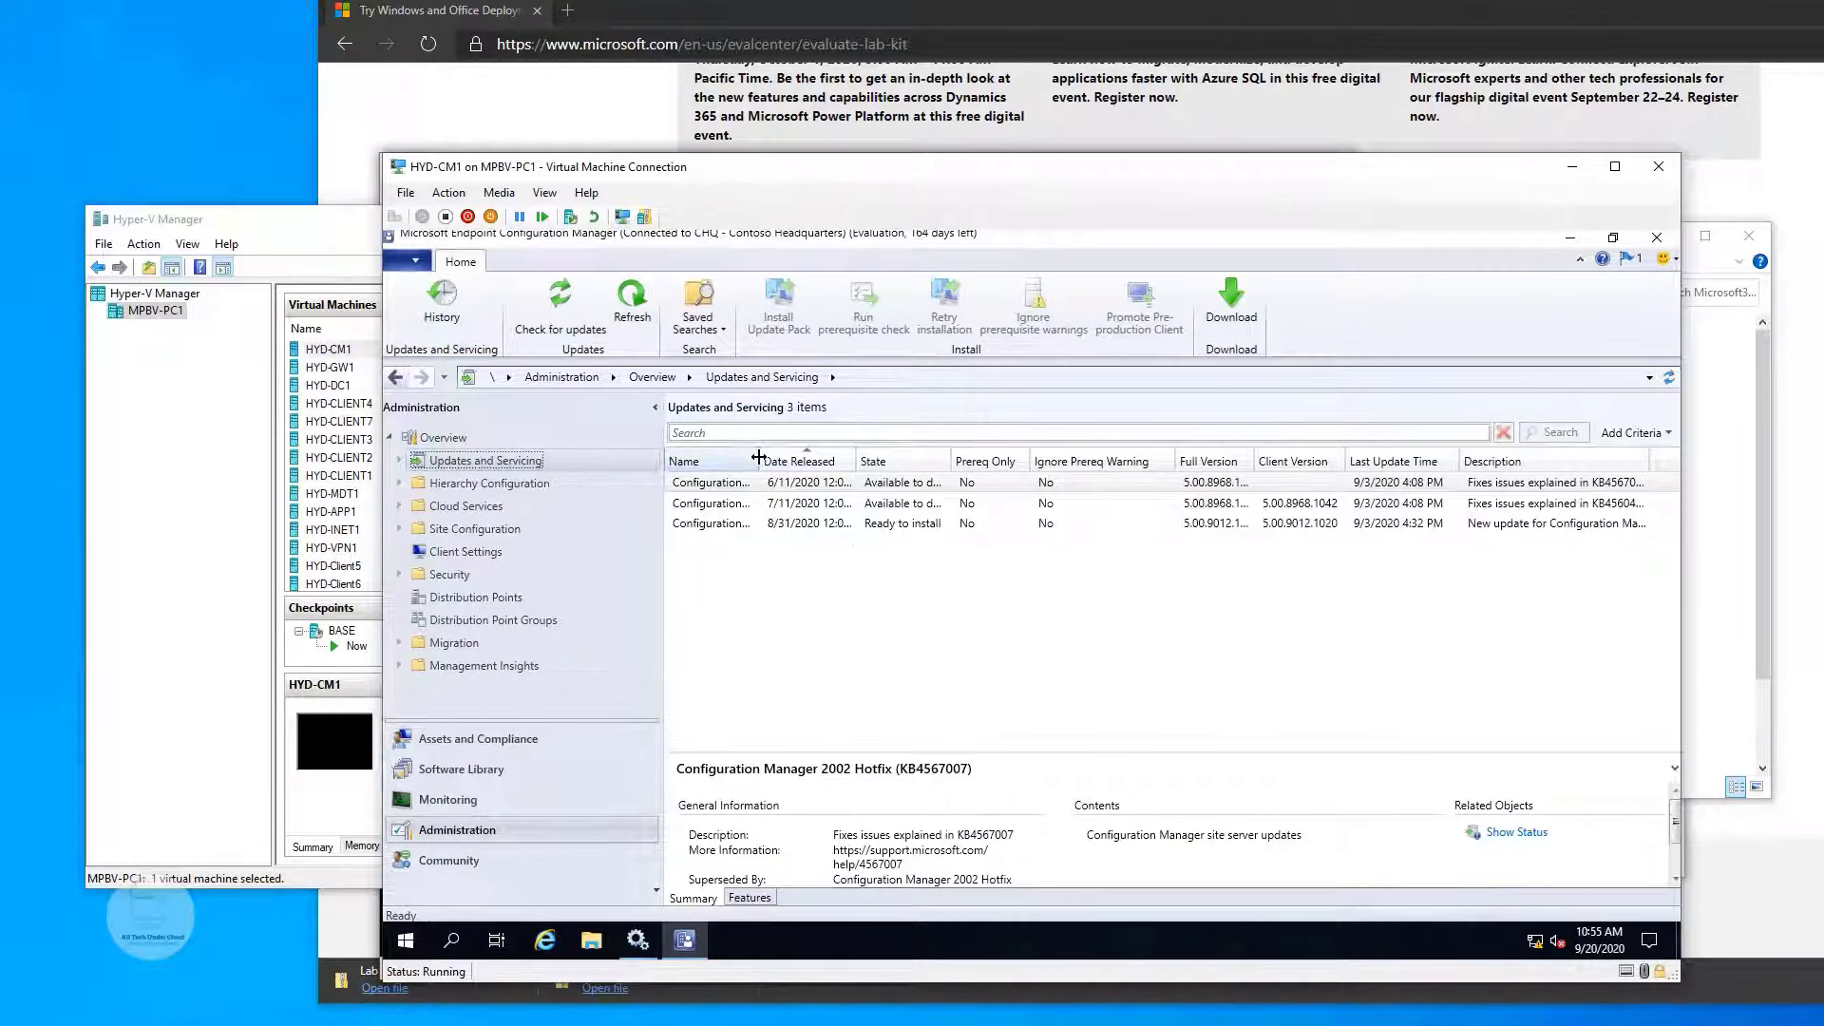
pyautogui.moveTo(823, 457); pyautogui.dragTo(941, 457)
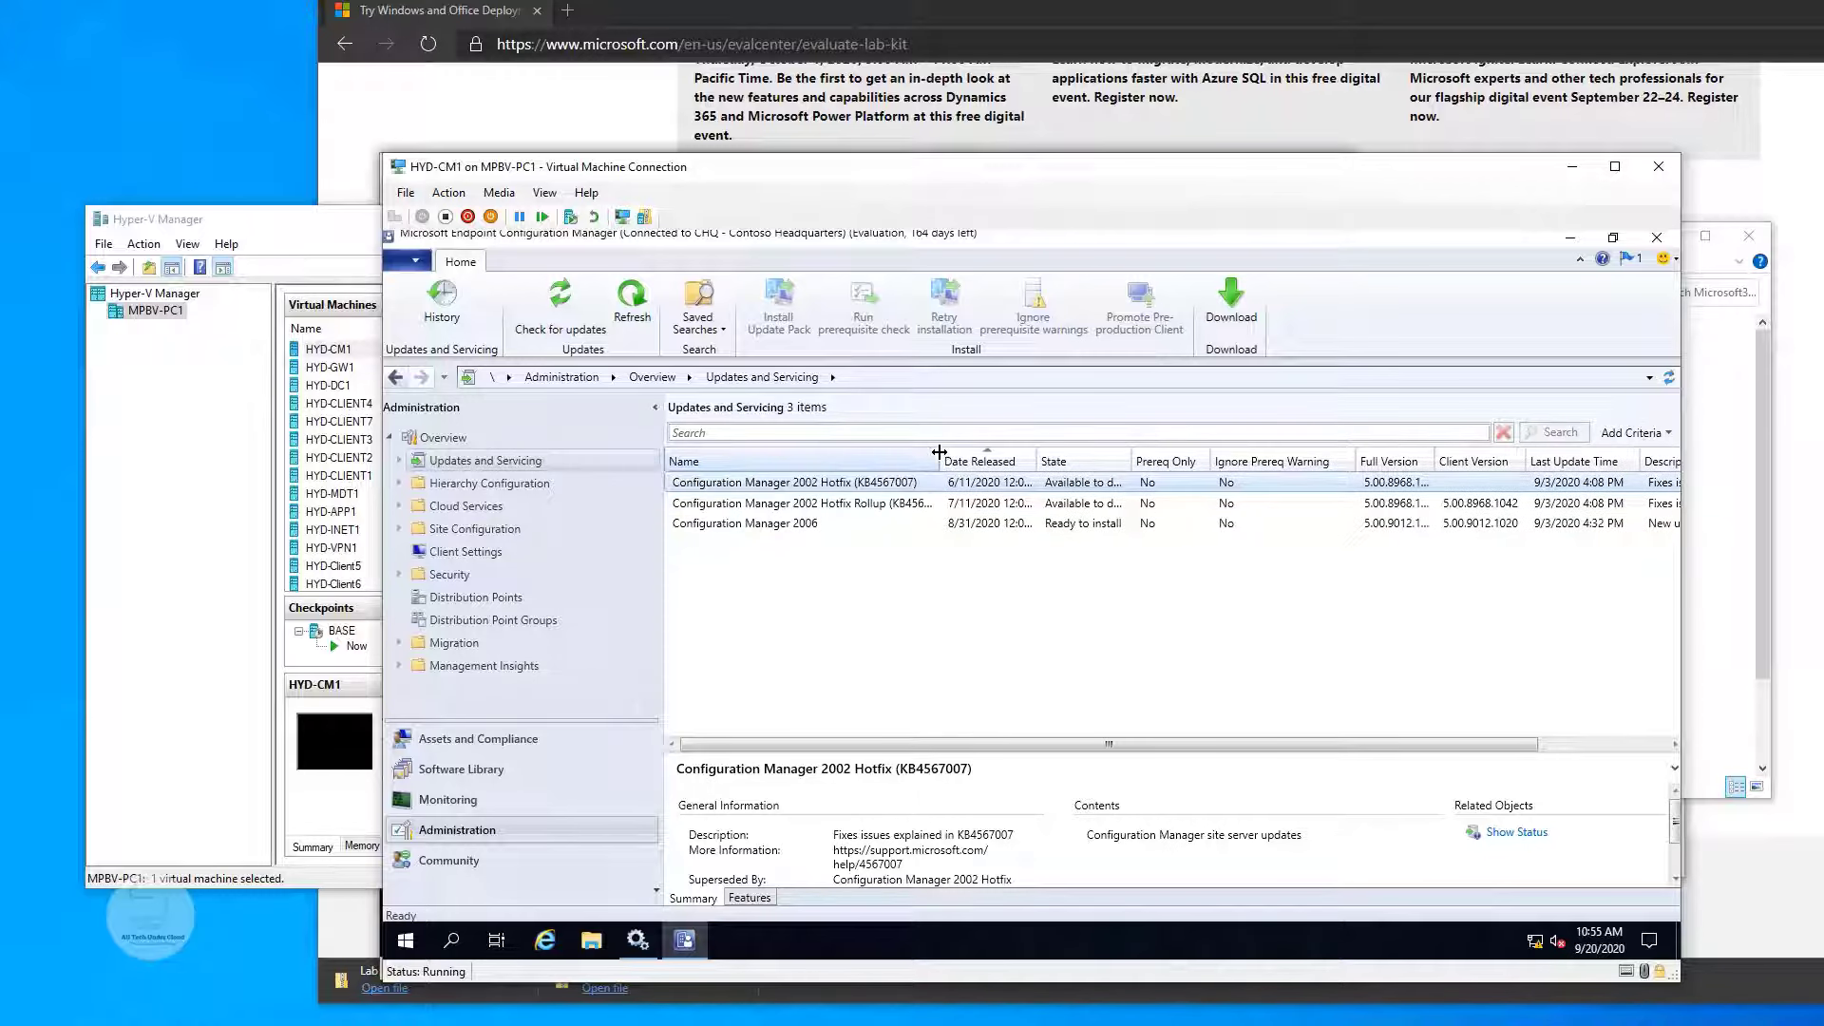
pyautogui.click(750, 524)
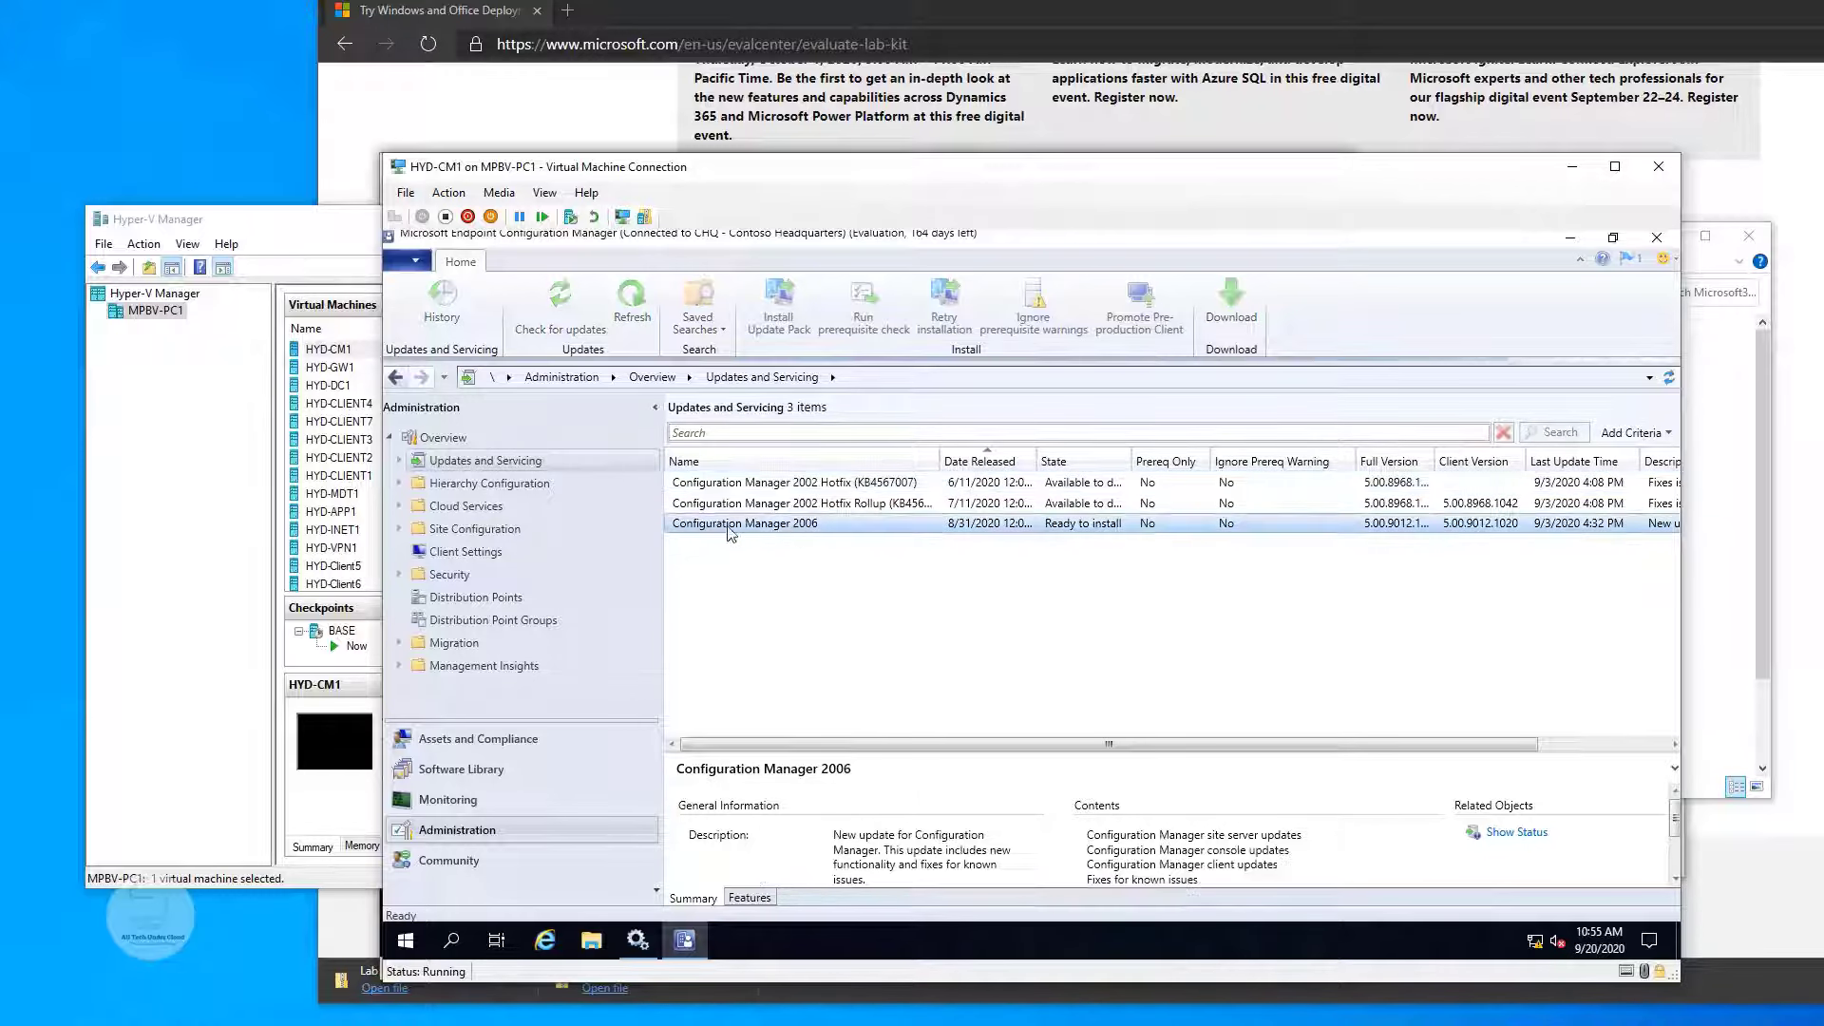